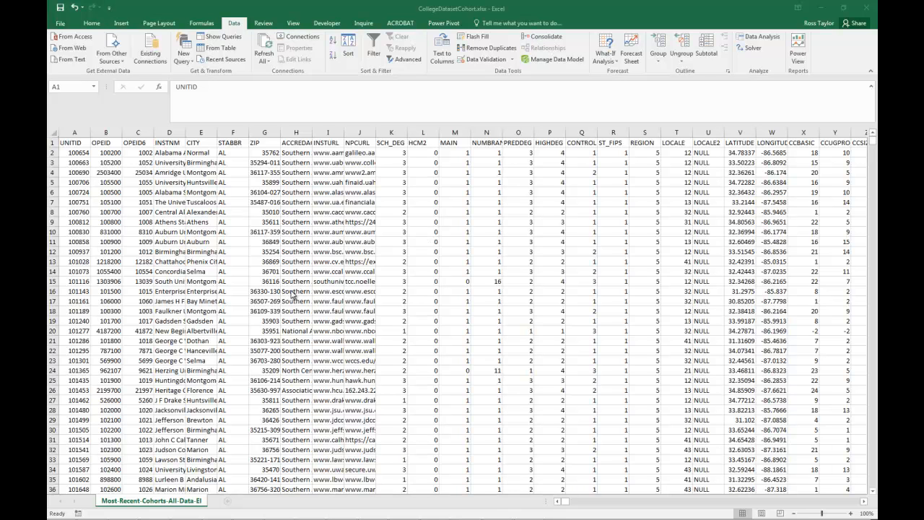
- Compare the UNITID, OPEID and OPEID6 identifier columns in the first rows of the table
click(71, 150)
click(102, 160)
click(142, 154)
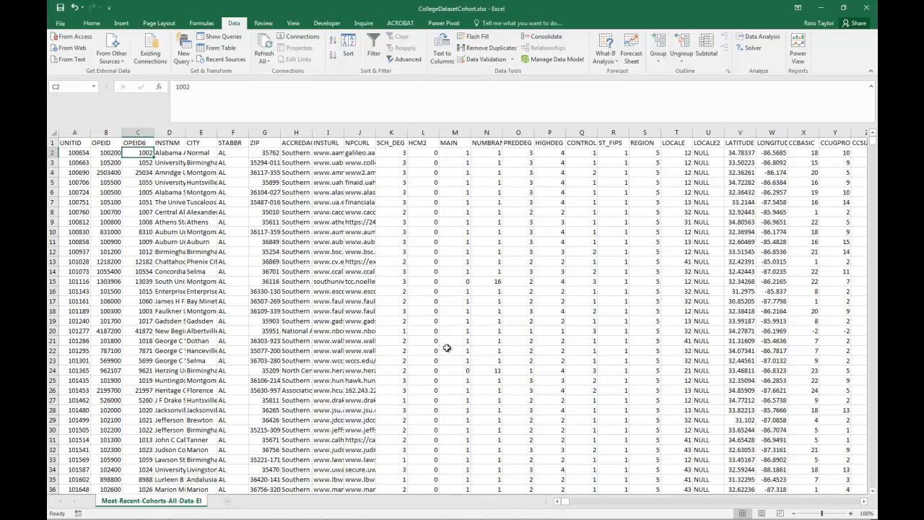
click(70, 153)
click(110, 181)
click(116, 143)
click(143, 151)
- Highlight duplicate values in the whole OPEID column with Light Red Fill with Dark Red Text
click(112, 143)
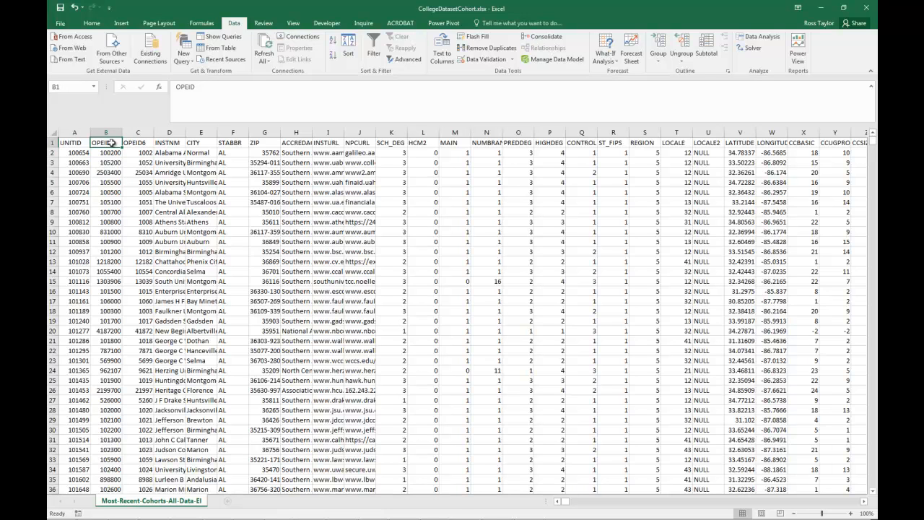
key(ctrl+shift+Down)
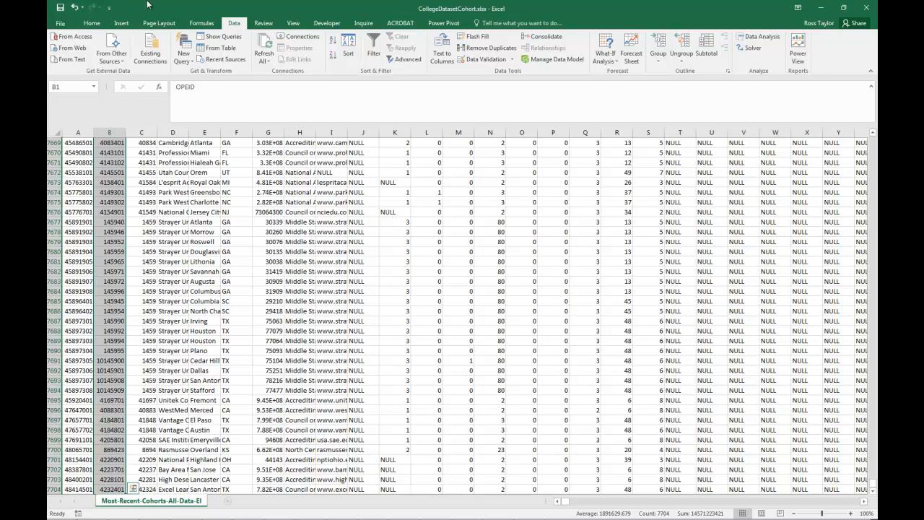
click(92, 23)
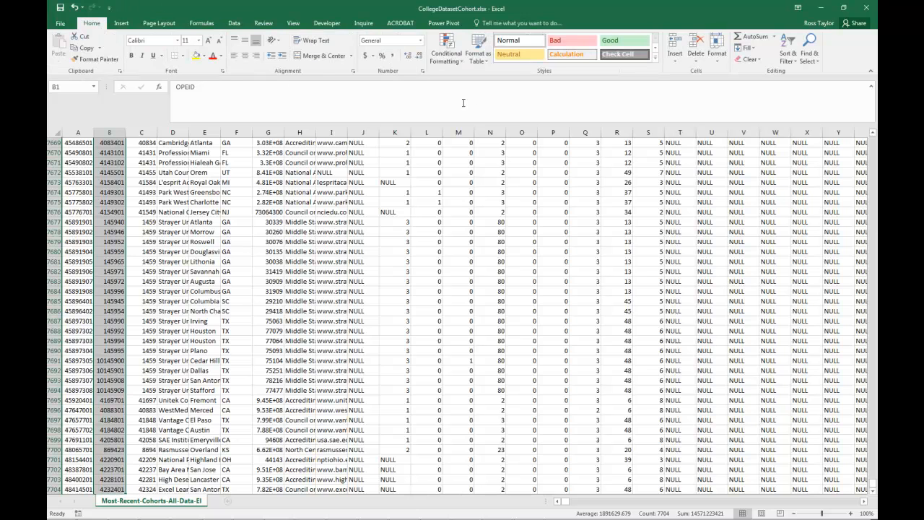
click(446, 54)
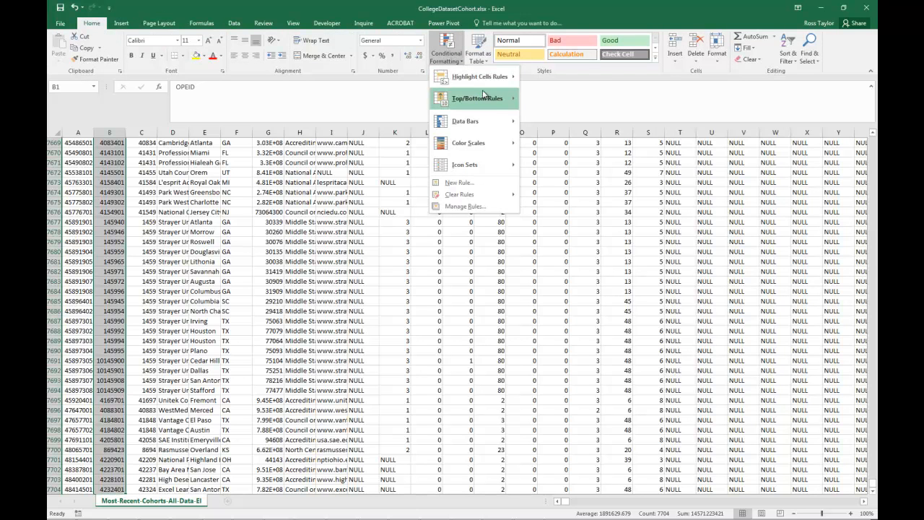
mouse_move(507, 102)
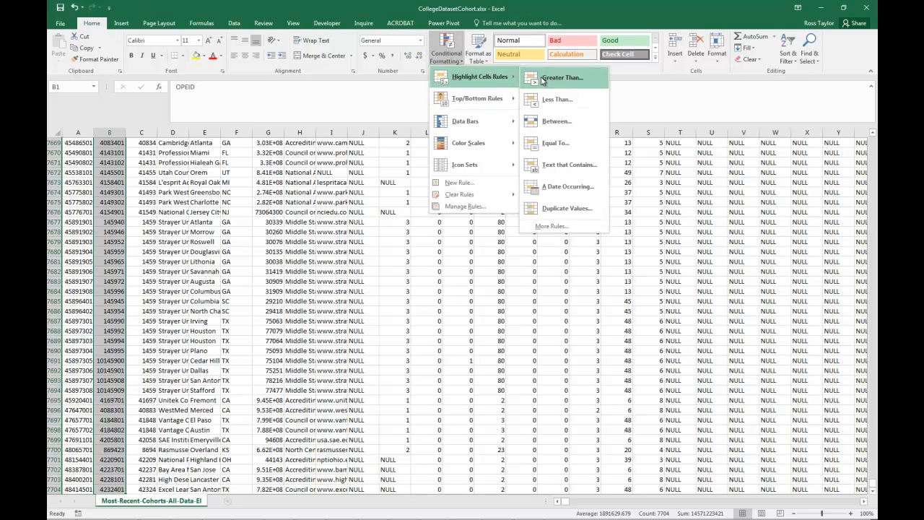
click(553, 214)
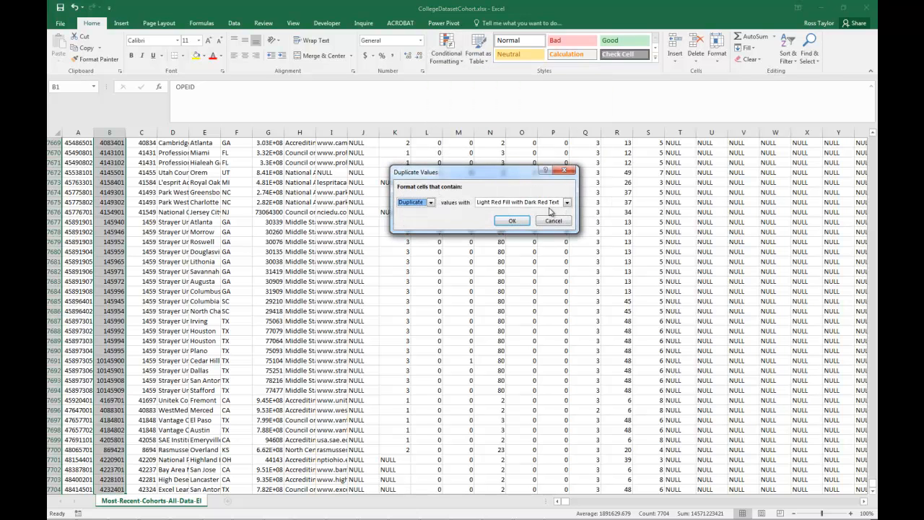
click(508, 219)
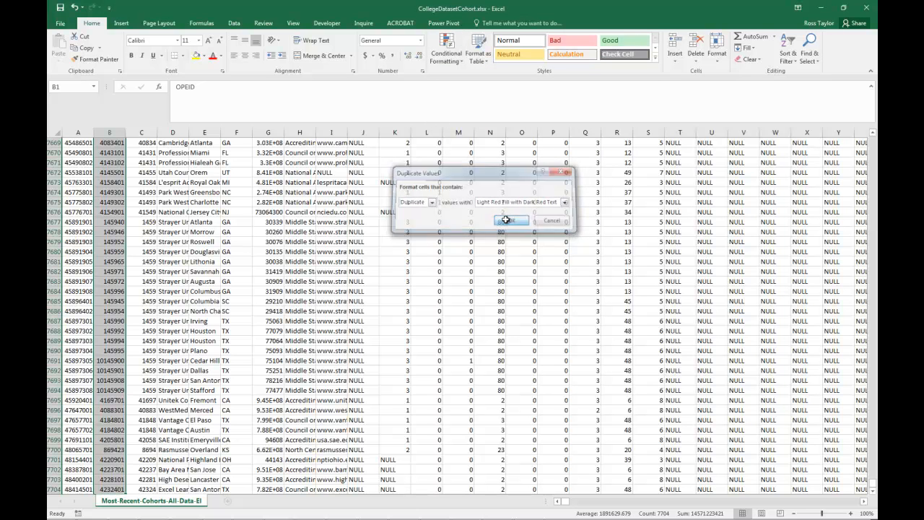
click(196, 241)
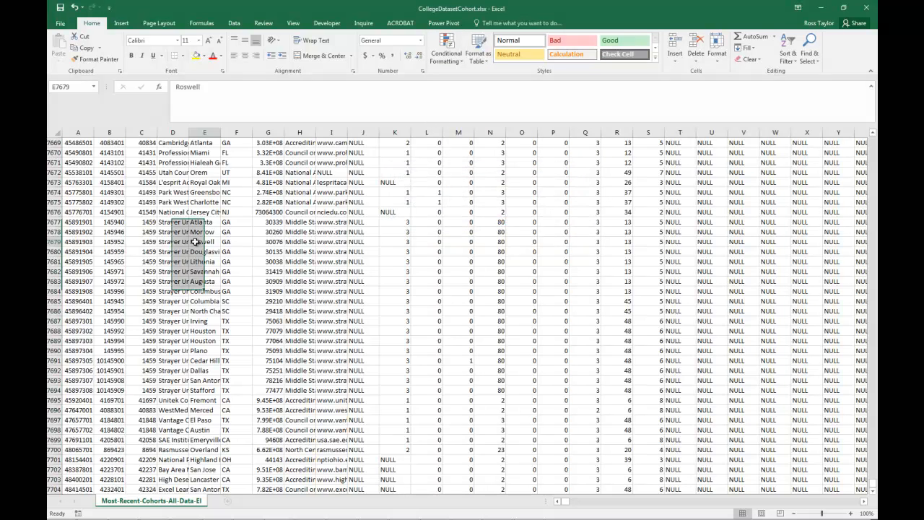
key(ctrl+Home)
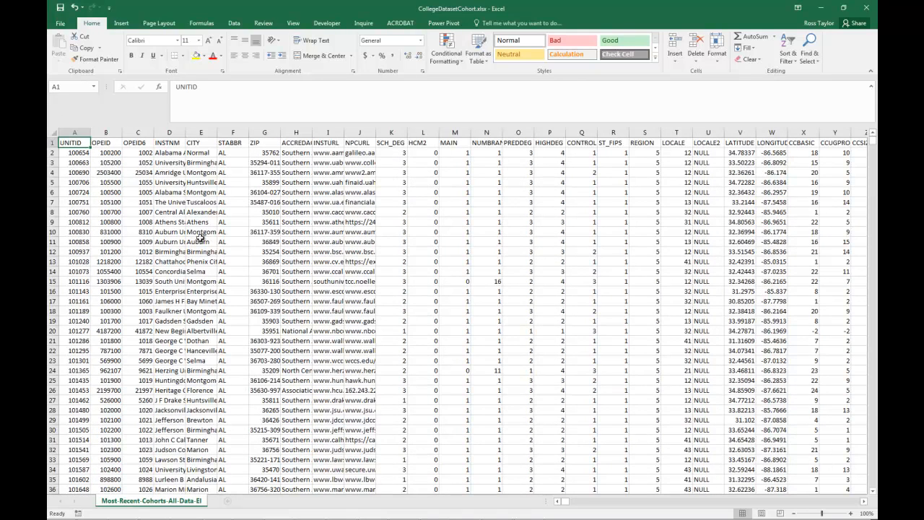
- Set up a sort of the table by the OPEID column, based on Cell Color
click(109, 155)
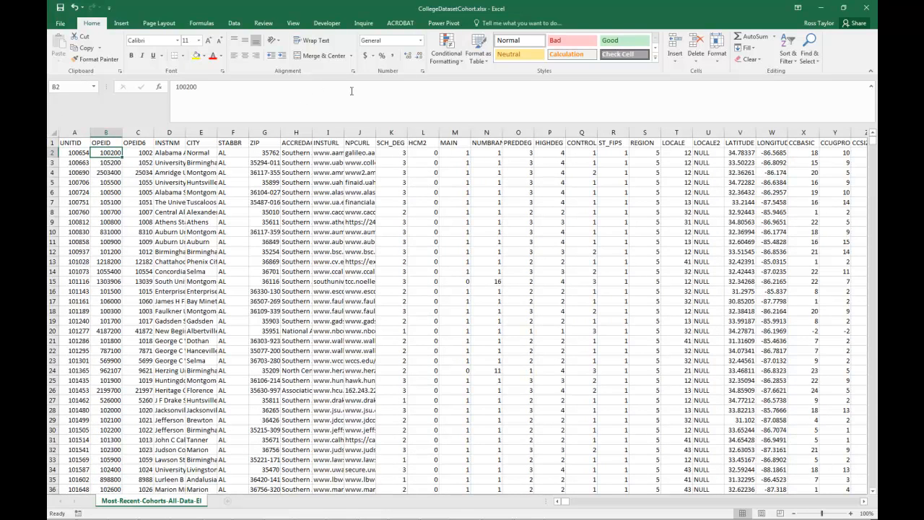
click(234, 23)
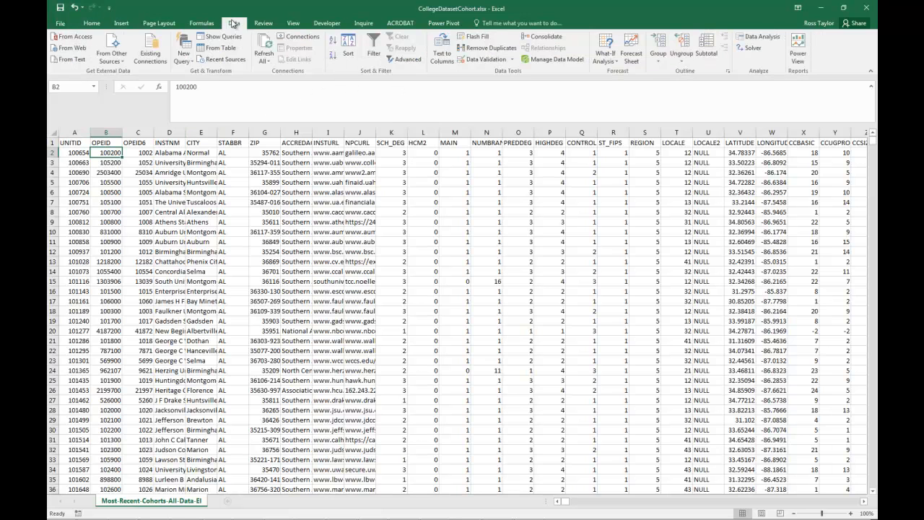
click(349, 50)
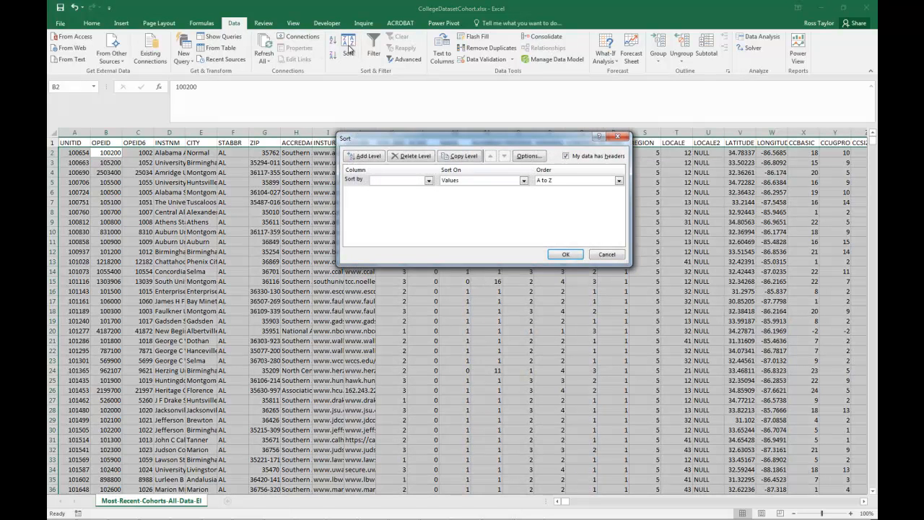
click(429, 180)
click(394, 196)
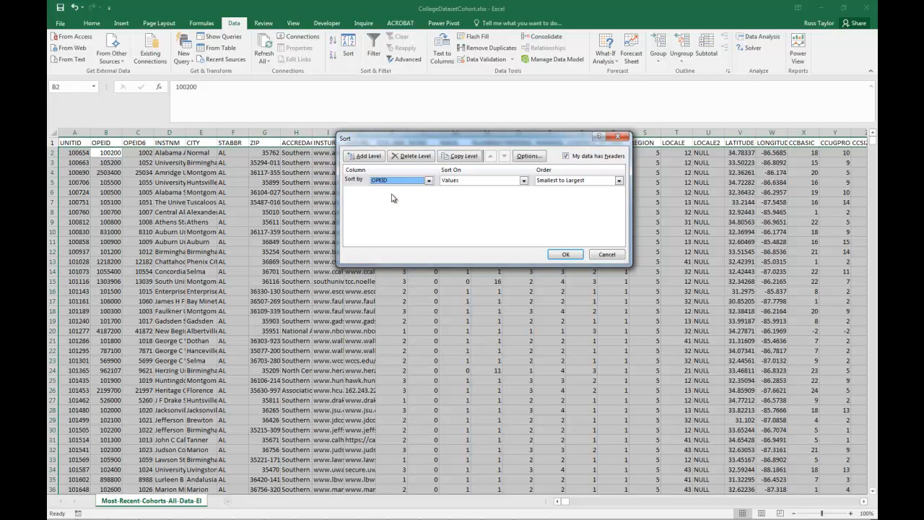
click(465, 182)
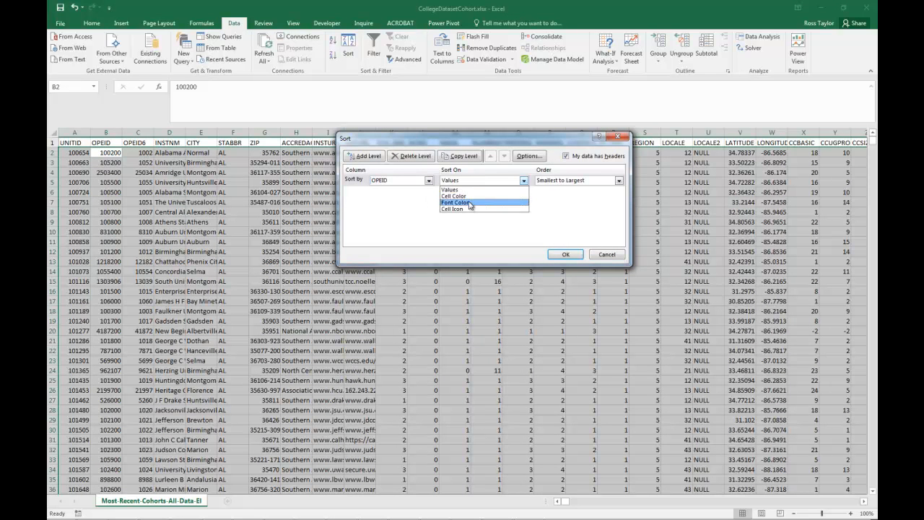
key(Up)
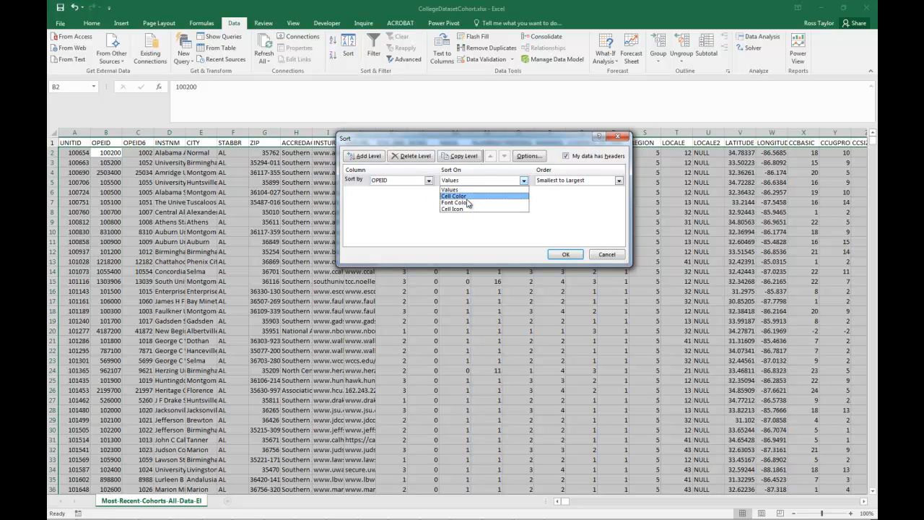
key(Return)
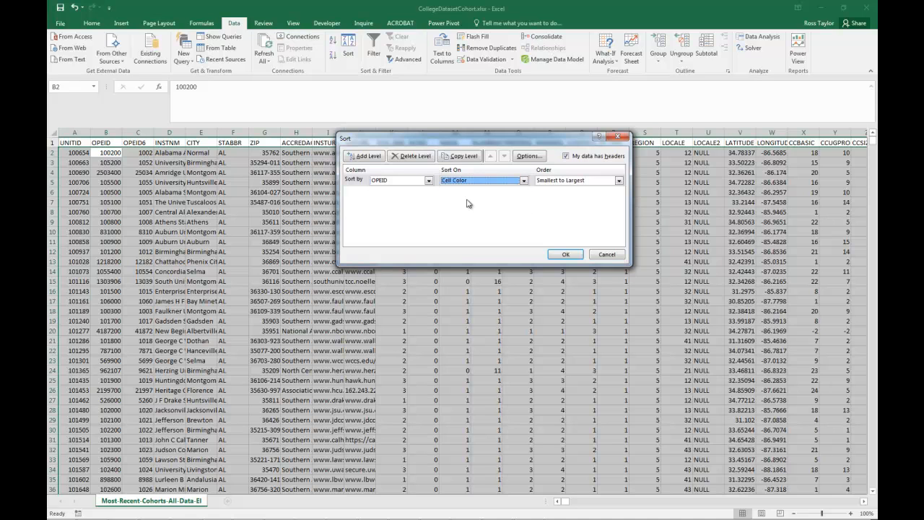
- Order the OPEID sort with the light red cells on top and apply it
click(618, 184)
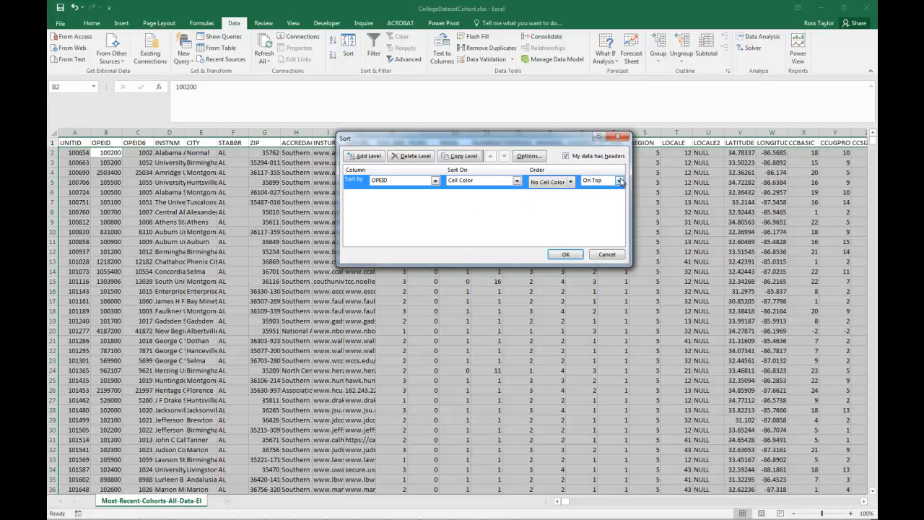
click(570, 182)
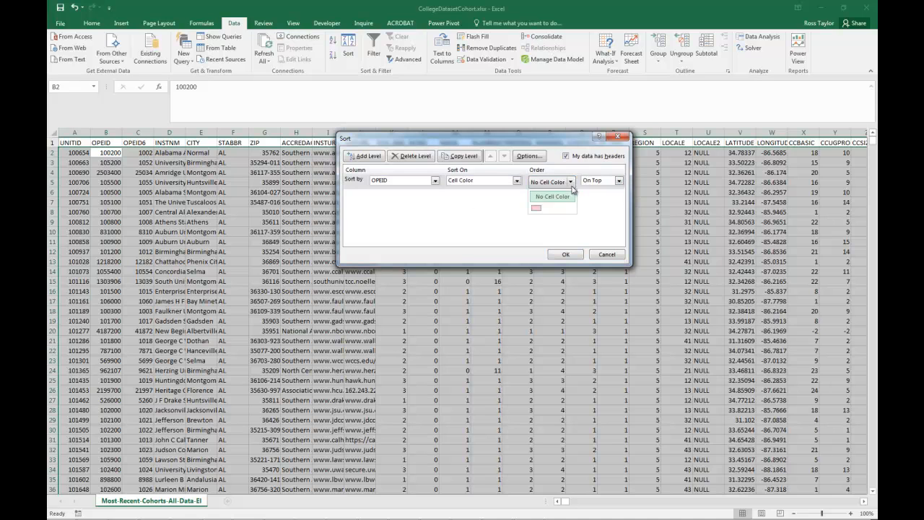
click(535, 209)
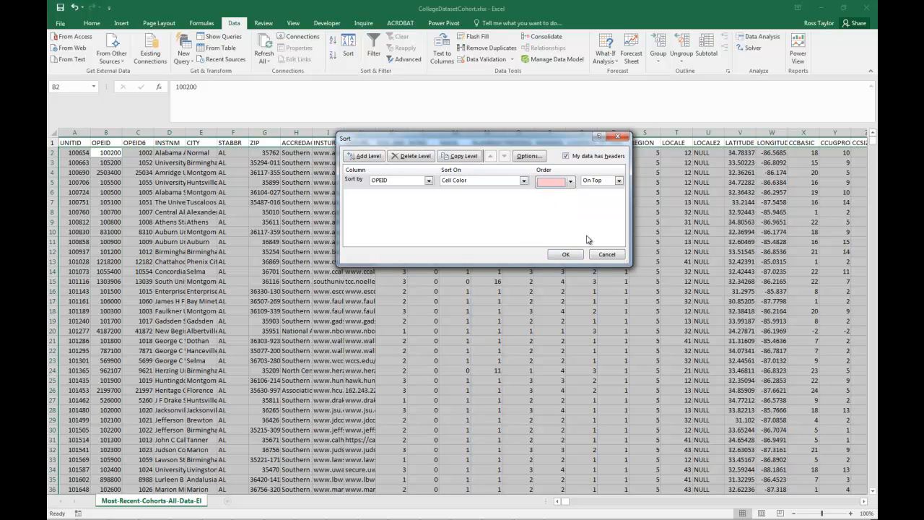
click(620, 181)
click(619, 184)
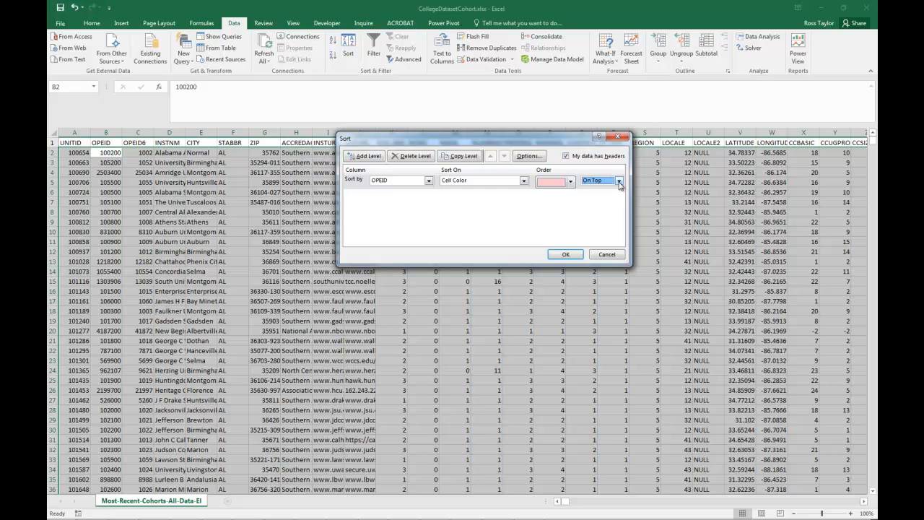
click(560, 257)
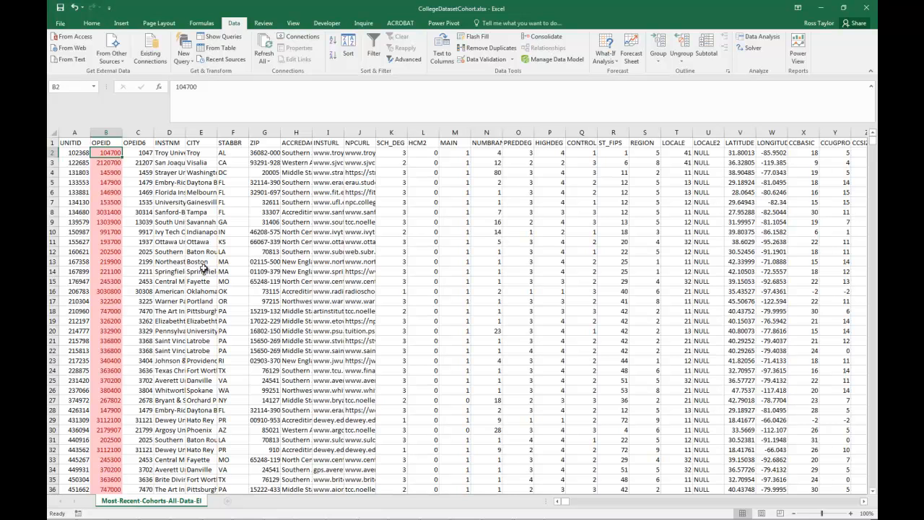
- Undo the OPEID cell color sort and the duplicate highlighting in that column
key(ctrl+z)
key(ctrl+a)
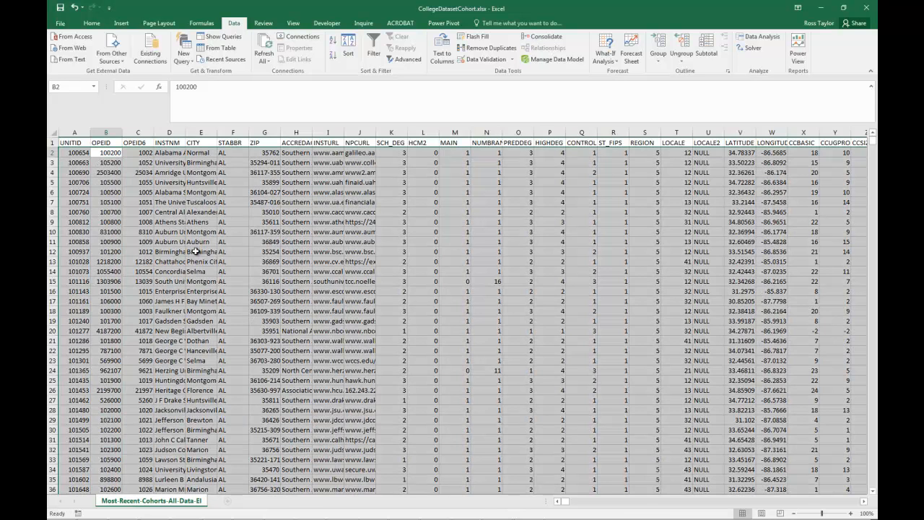
key(ctrl+z)
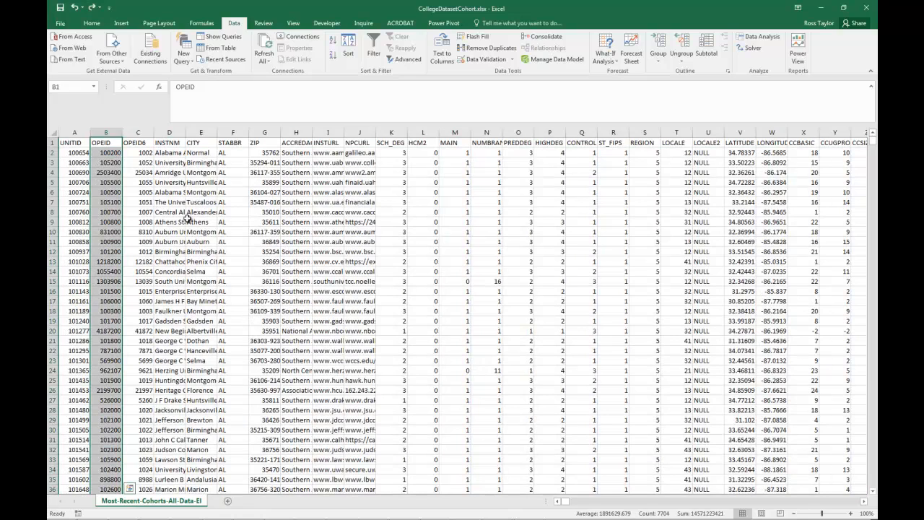
key(ctrl+z)
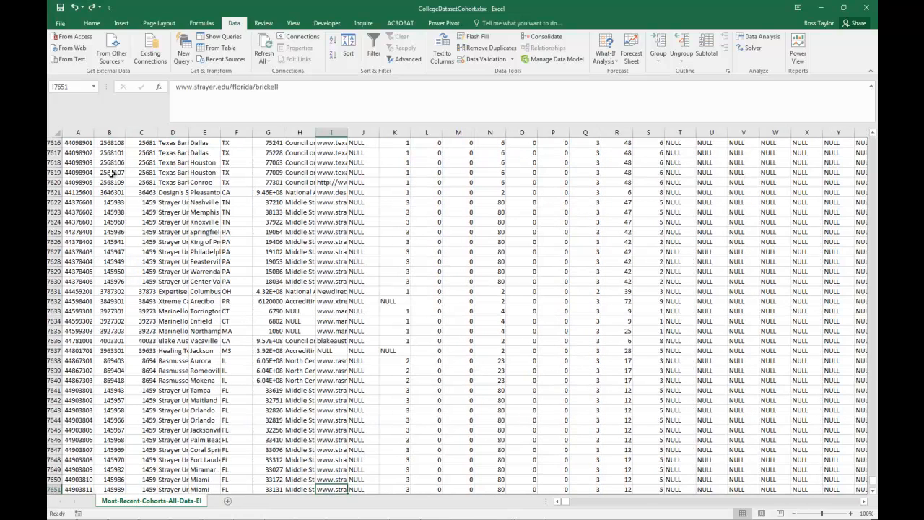
- Highlight duplicate values in the whole UNITID column with a conditional formatting rule
key(ctrl+Home)
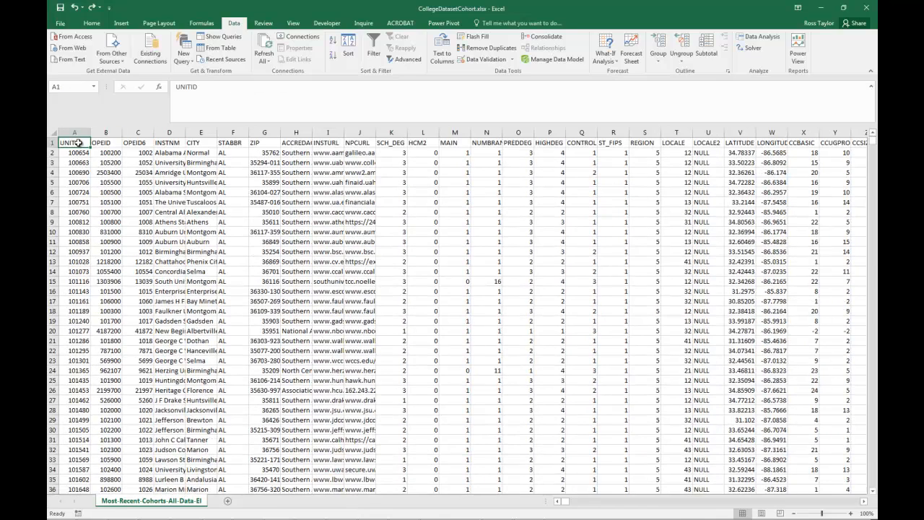
key(ctrl+shift+Down)
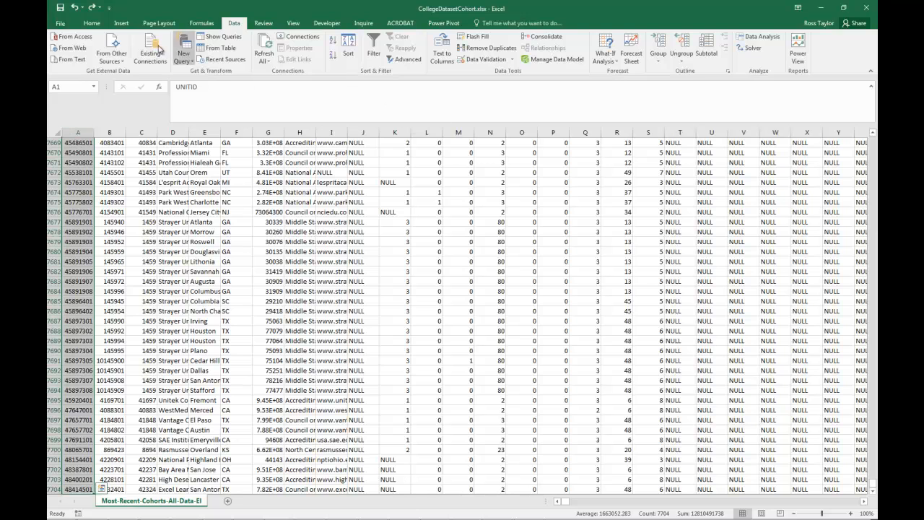
click(93, 24)
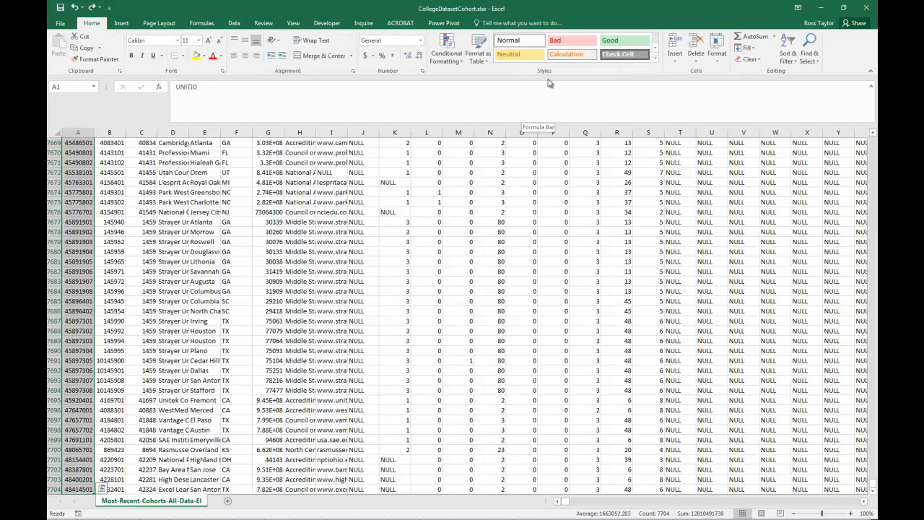
click(461, 65)
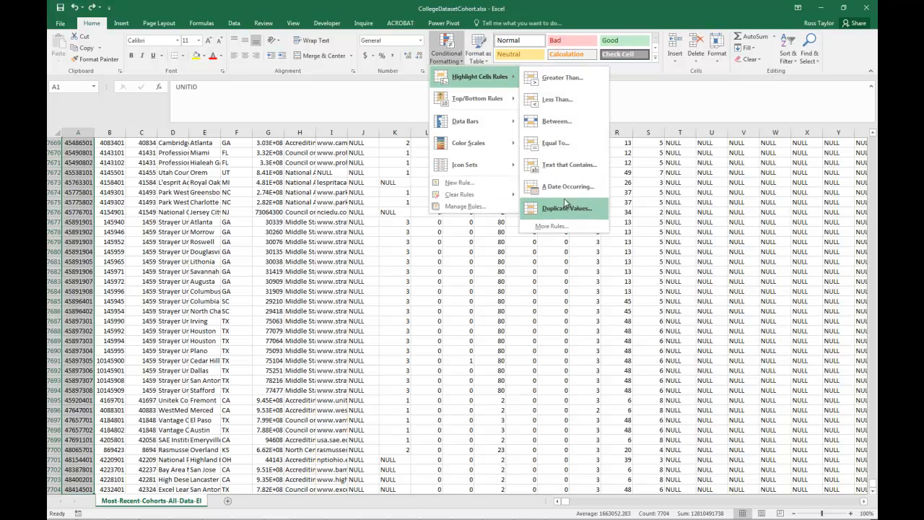
click(563, 208)
click(512, 221)
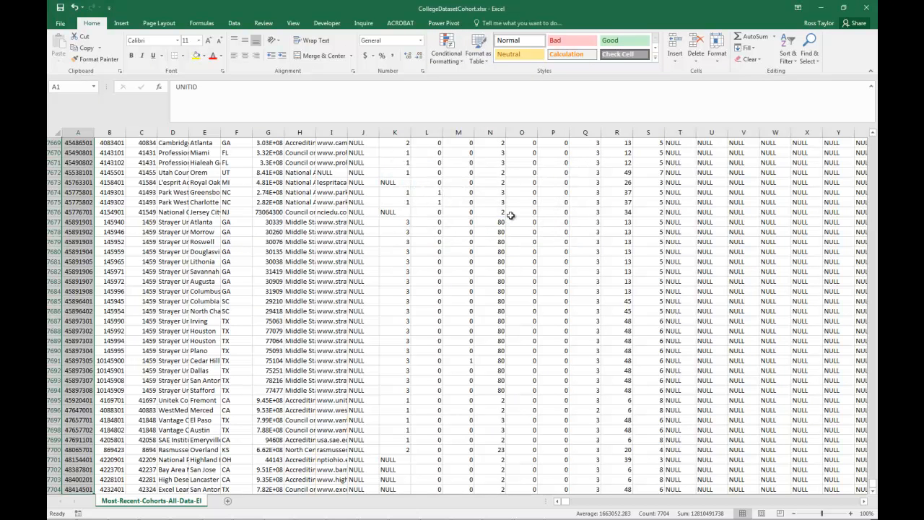
key(ctrl+Home)
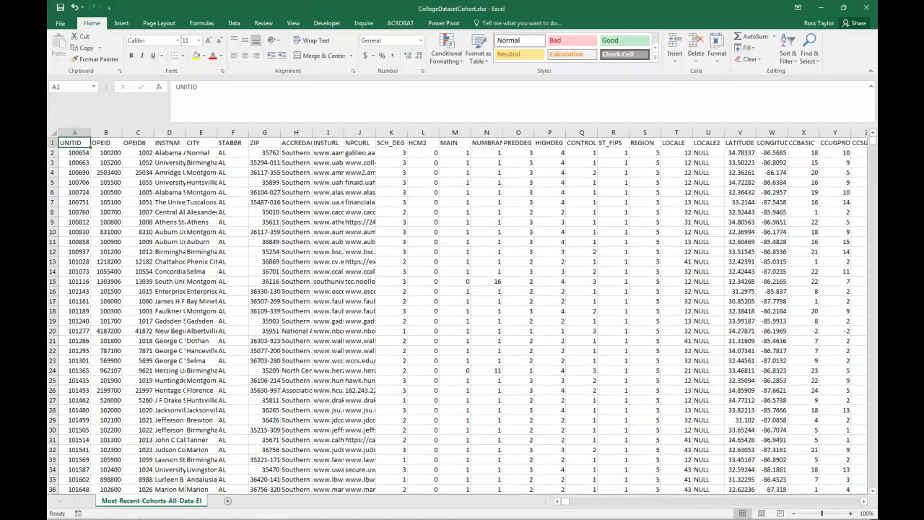
- Check which colors a Cell Color sort on the UNITID column offers, and cancel the sort
click(80, 161)
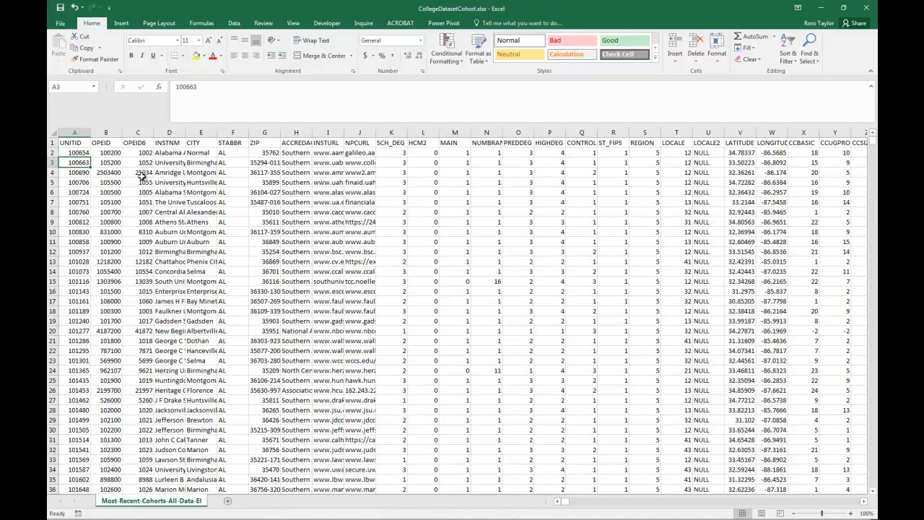
click(235, 24)
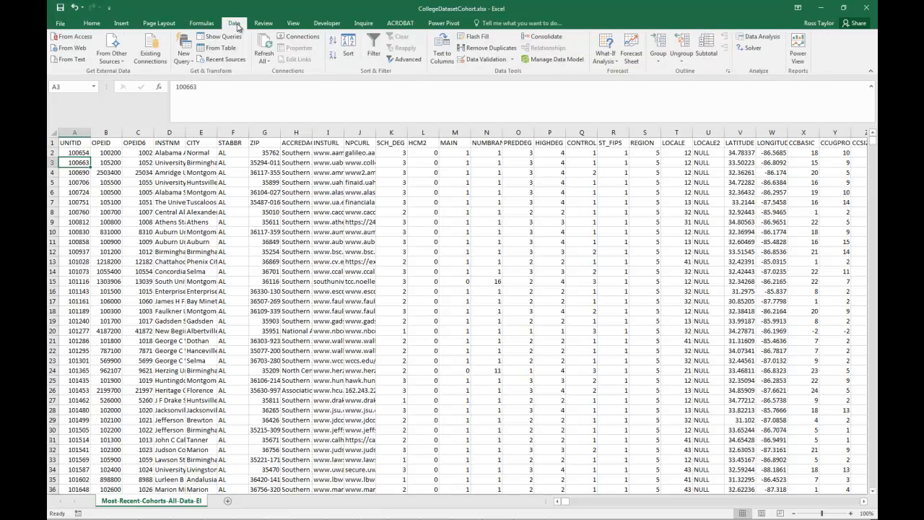
click(351, 52)
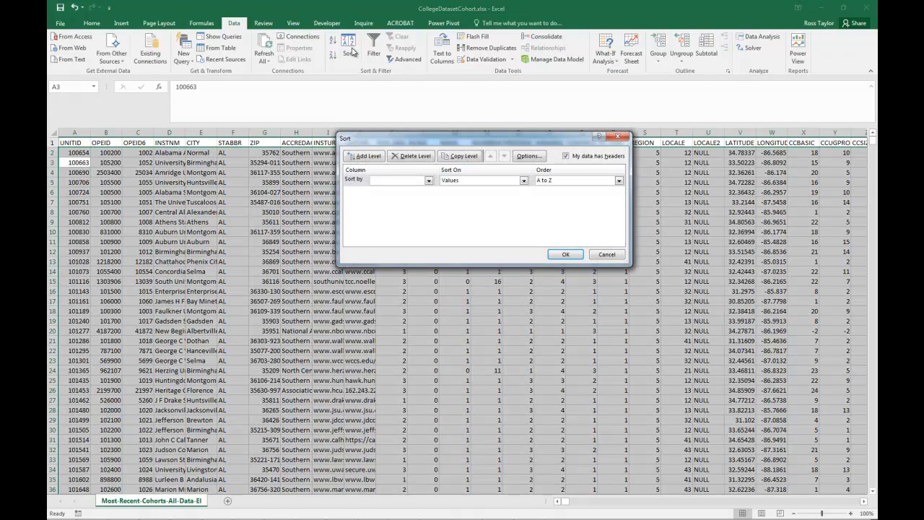
click(429, 180)
click(418, 190)
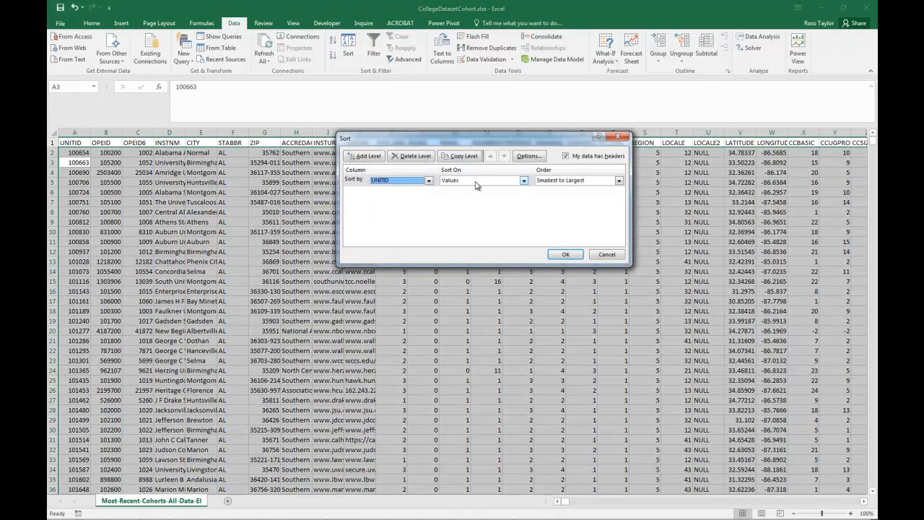
click(523, 181)
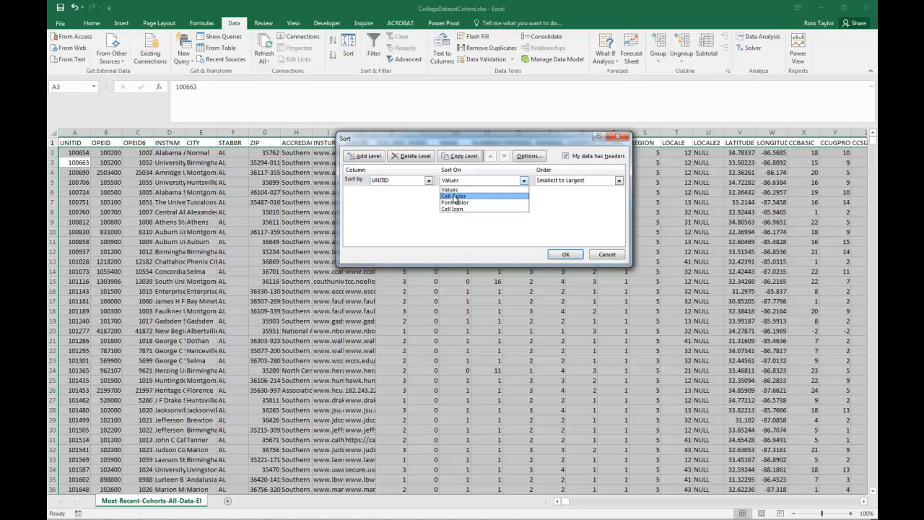
click(454, 196)
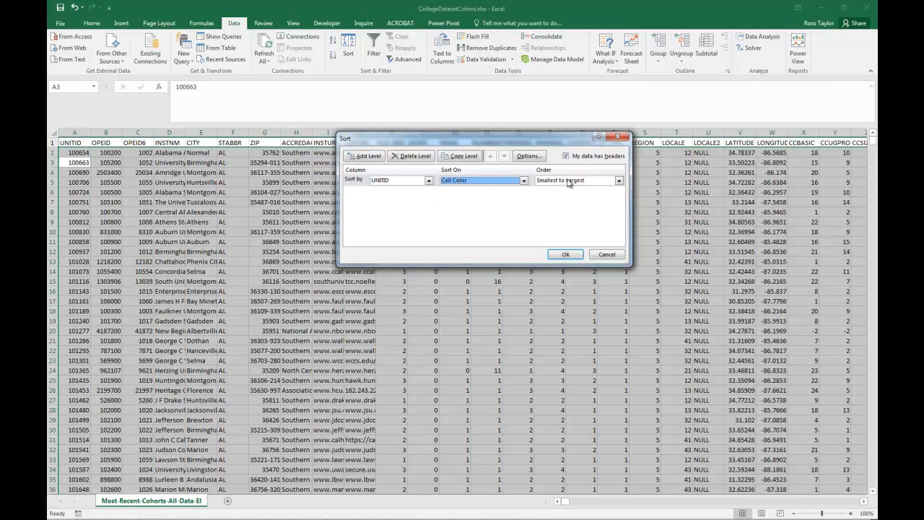
click(619, 181)
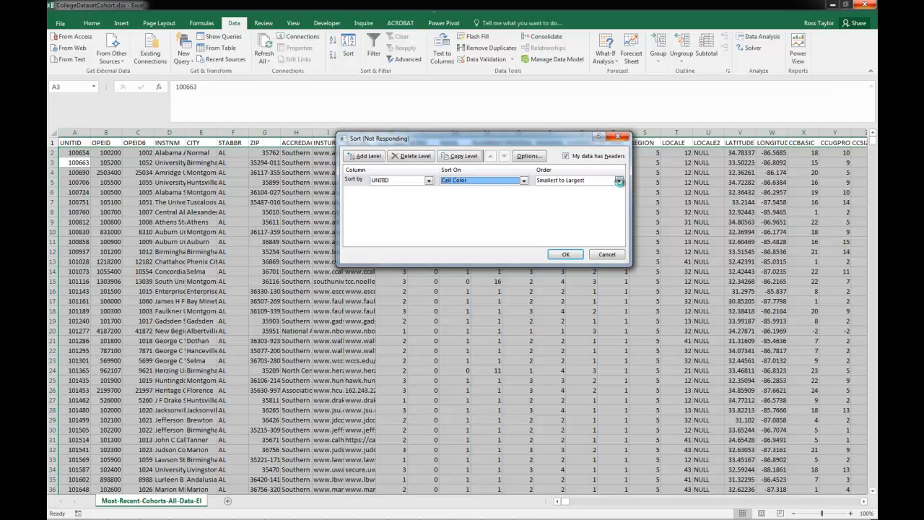
click(570, 182)
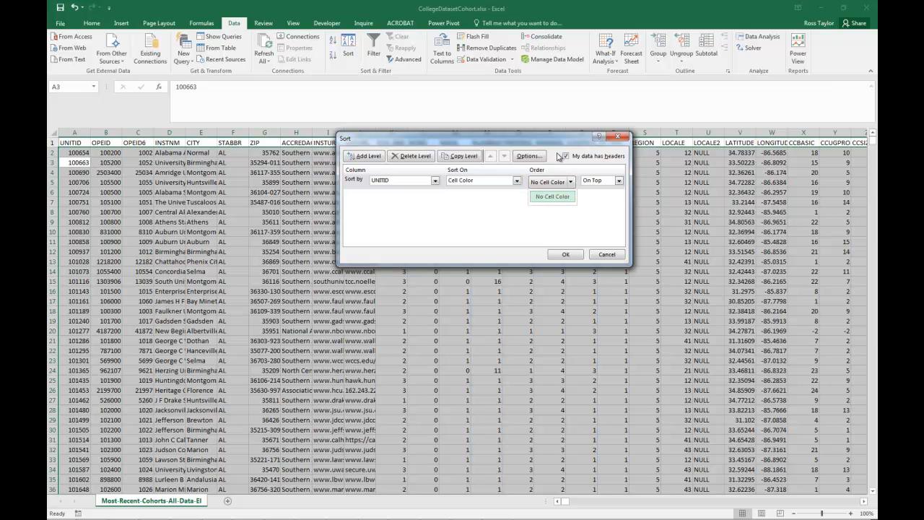
click(603, 255)
click(603, 256)
click(361, 212)
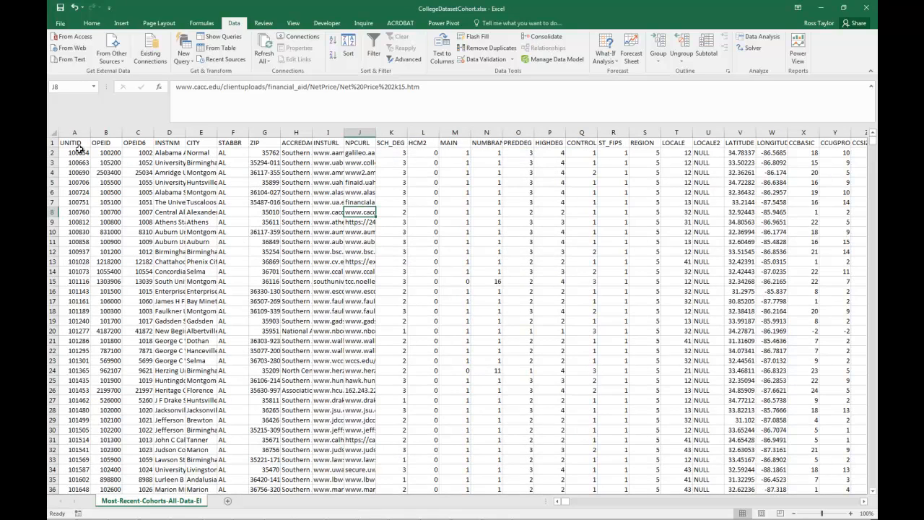
- Copy the UNITID column from its header down to the last filled row
click(77, 143)
key(End)
key(shift+Down)
key(ctrl+c)
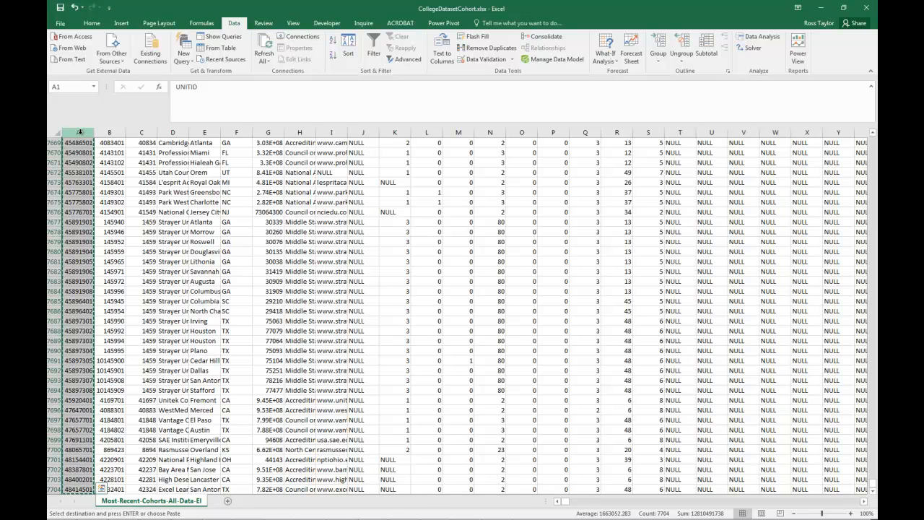
scroll(176, 318, up, 13)
scroll(177, 317, up, 8)
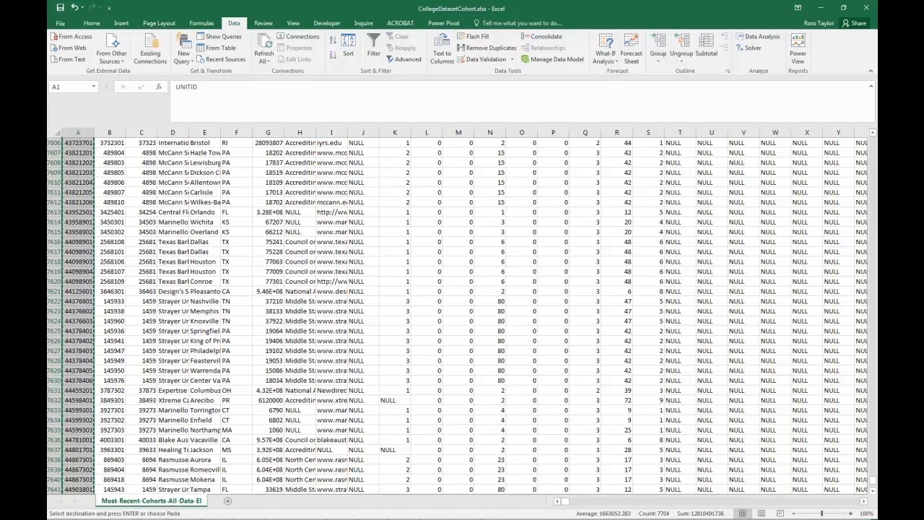
- Create a new blank workbook and paste the copied UNITID column starting at cell A1
key(ctrl+n)
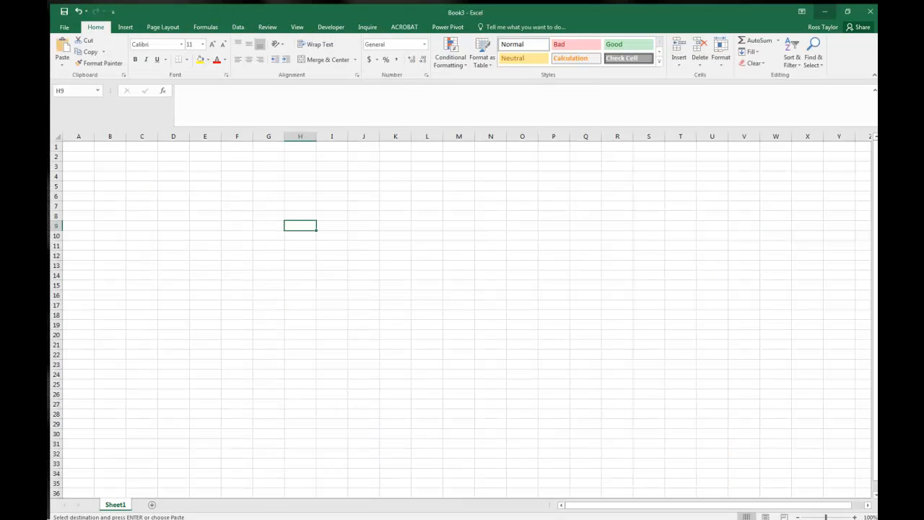
click(149, 323)
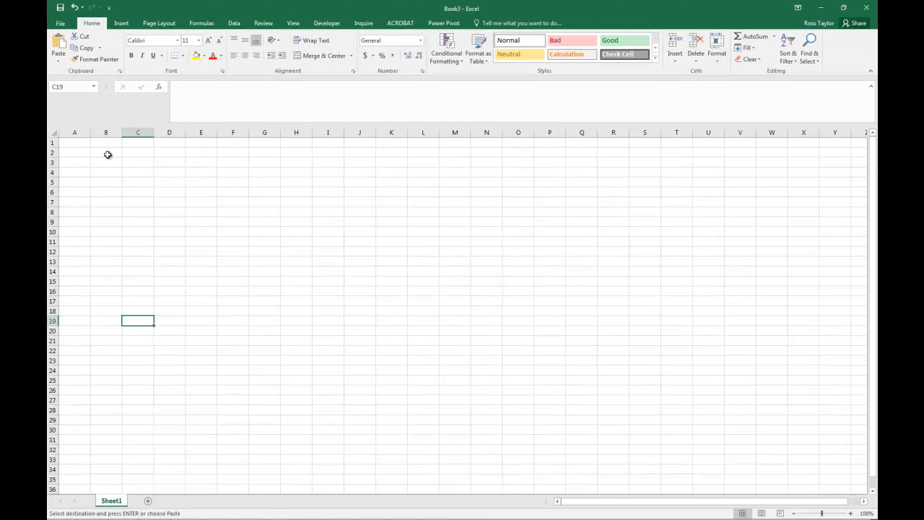
right_click(73, 143)
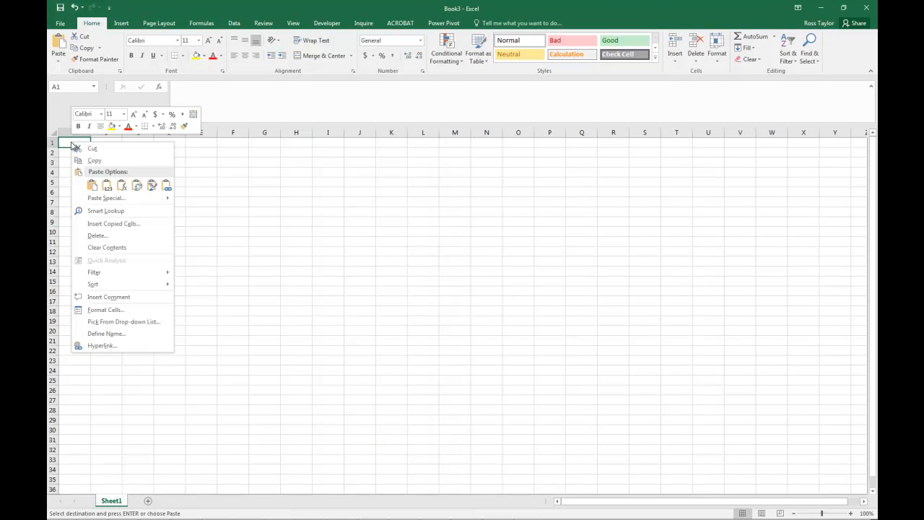
click(93, 185)
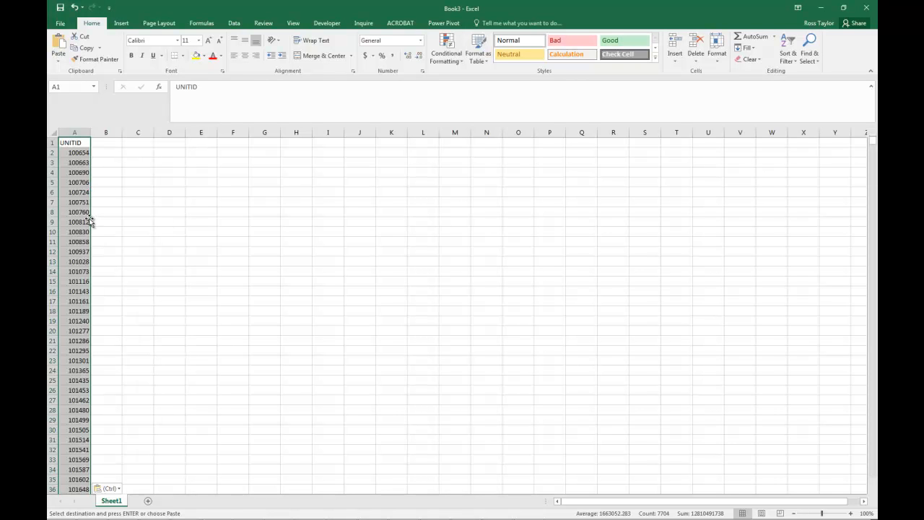
click(153, 415)
- Add three more worksheets, Sheet2 to Sheet4, and paste the UNITID column at A1 of each
click(148, 500)
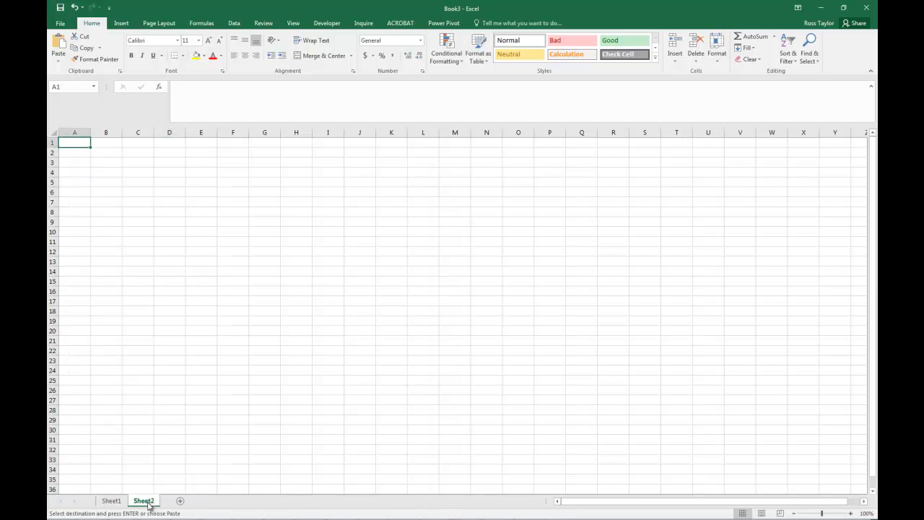
right_click(69, 143)
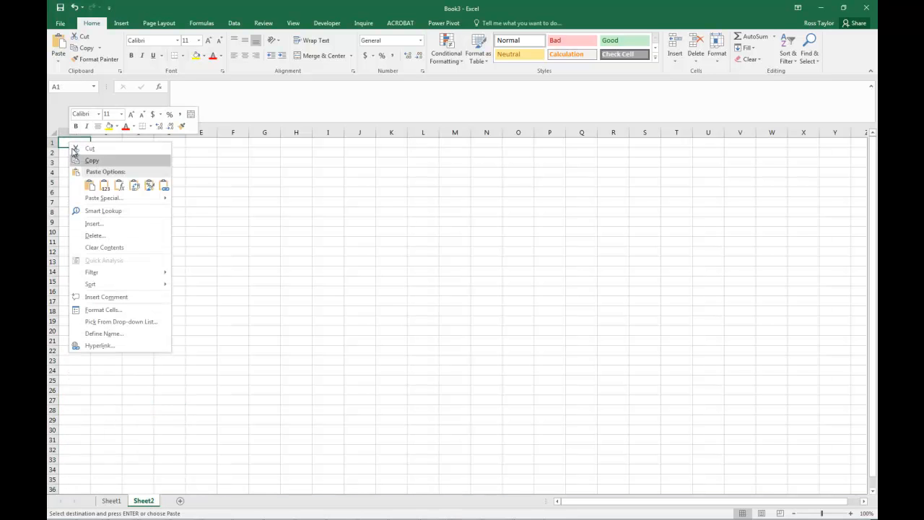
click(90, 186)
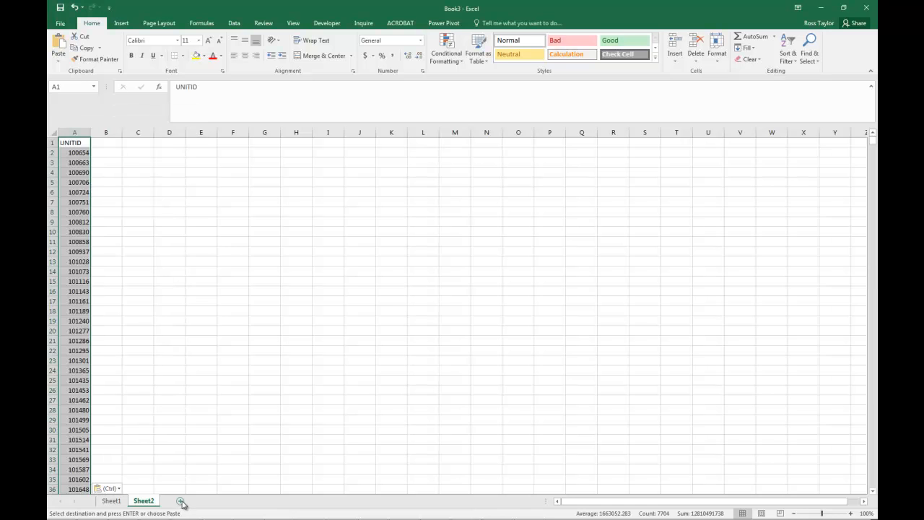
click(180, 501)
right_click(75, 146)
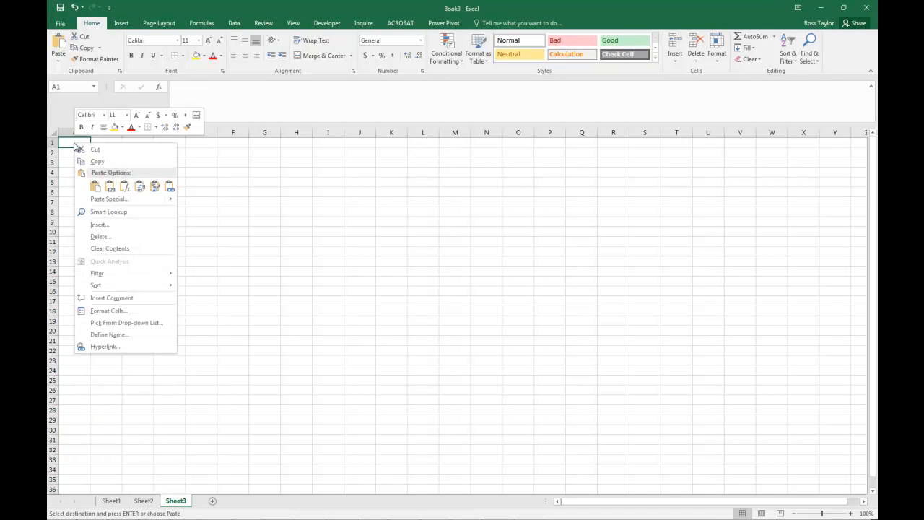
click(91, 185)
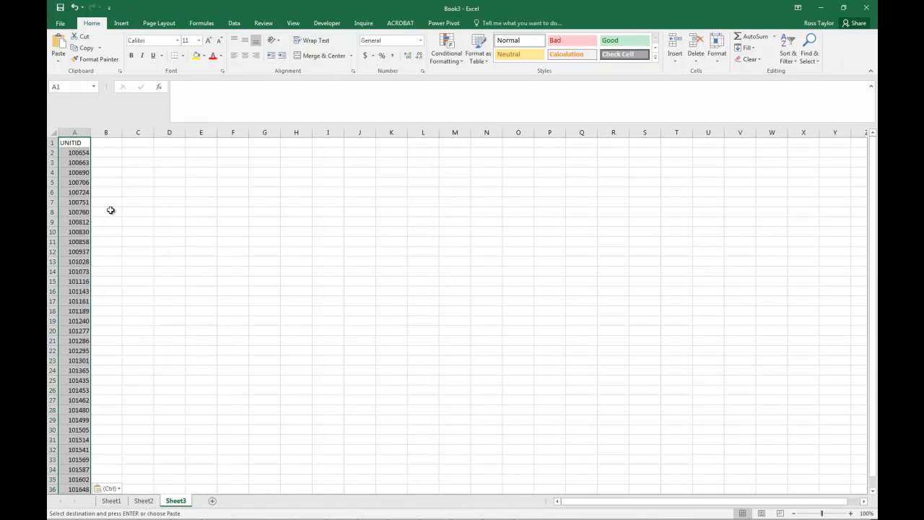
click(212, 500)
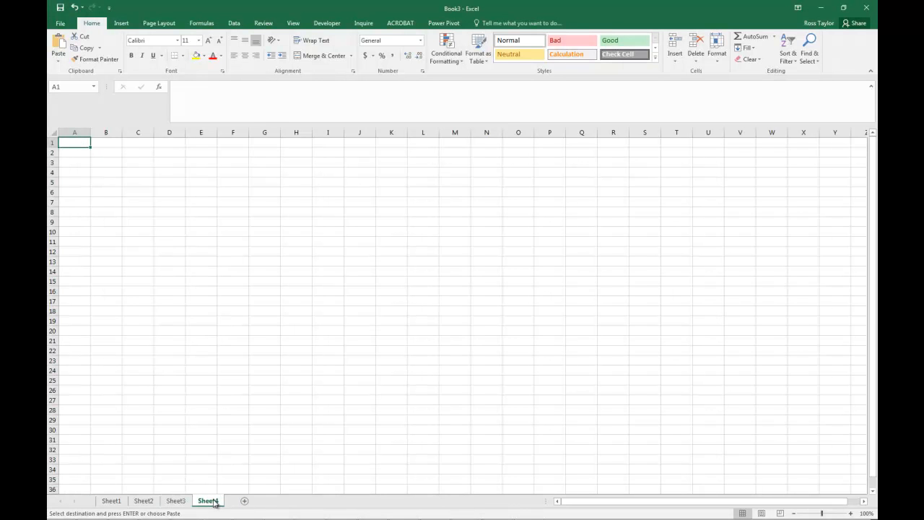
right_click(69, 144)
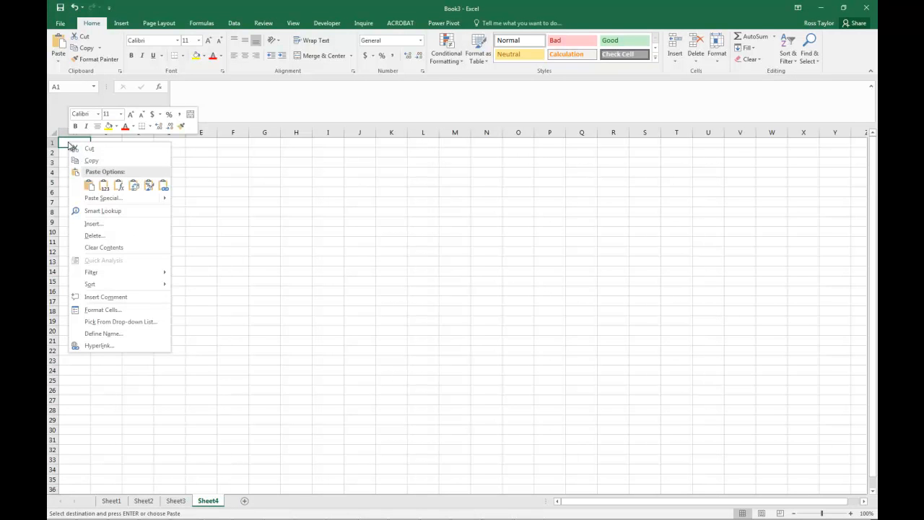
click(90, 186)
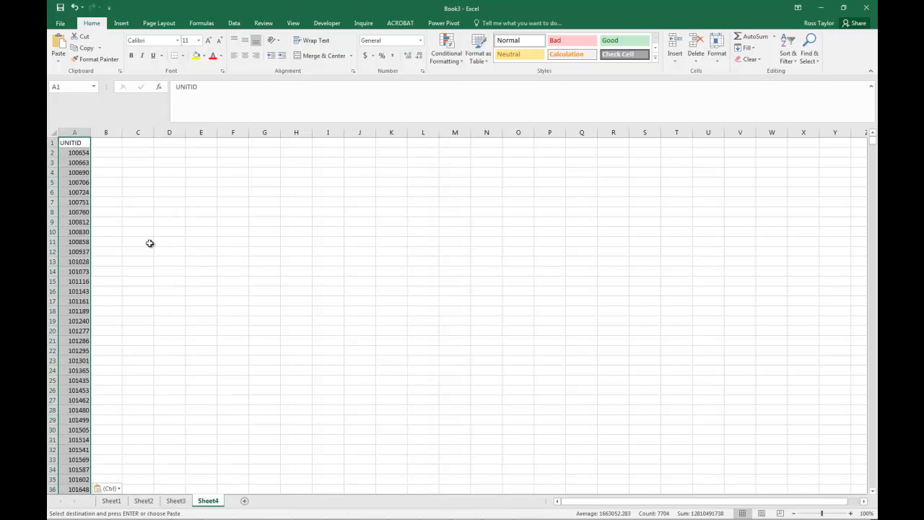
click(206, 323)
- Rename the Sheet1 worksheet as School
click(119, 503)
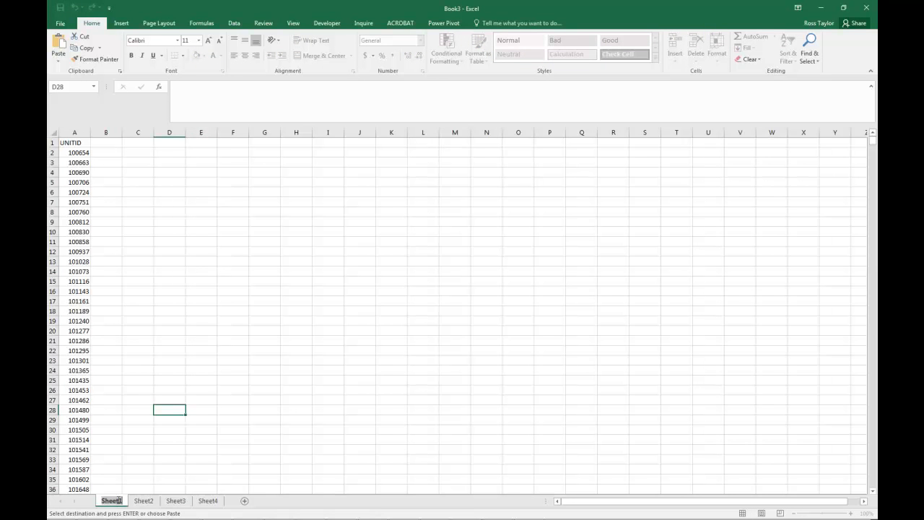
double_click(119, 500)
text(Sch)
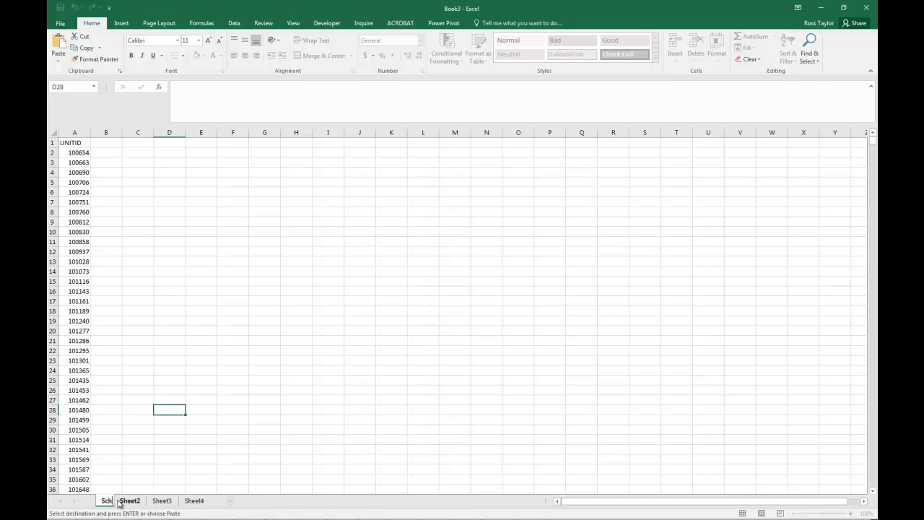
text(ool)
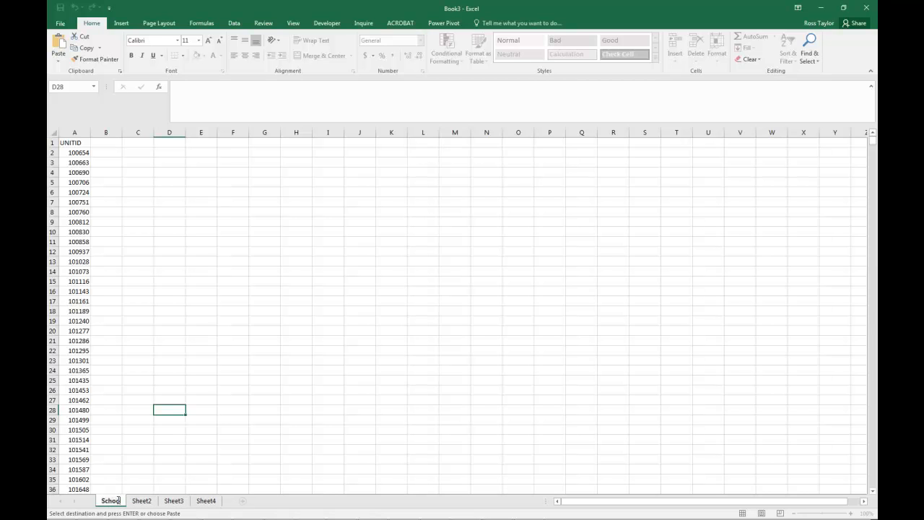
text(l)
- Rename the first worksheet of the new workbook as Descriptive
double_click(118, 499)
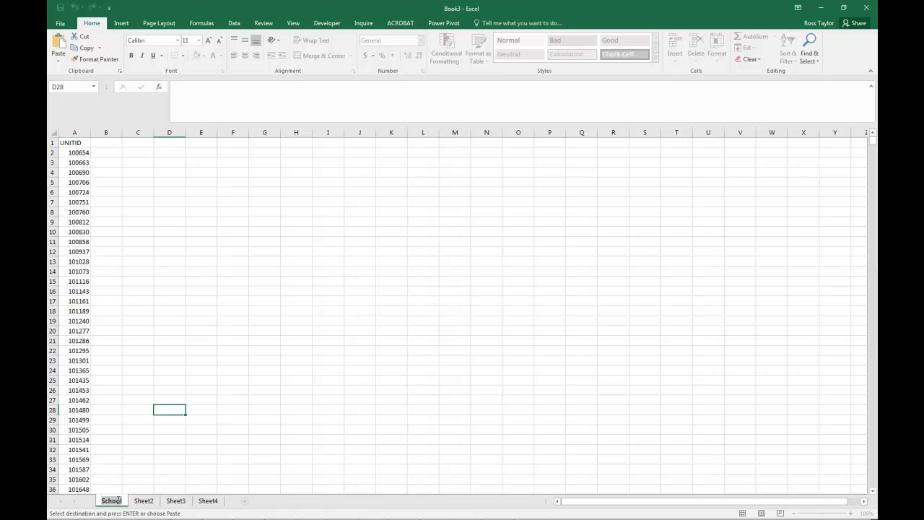
text(De)
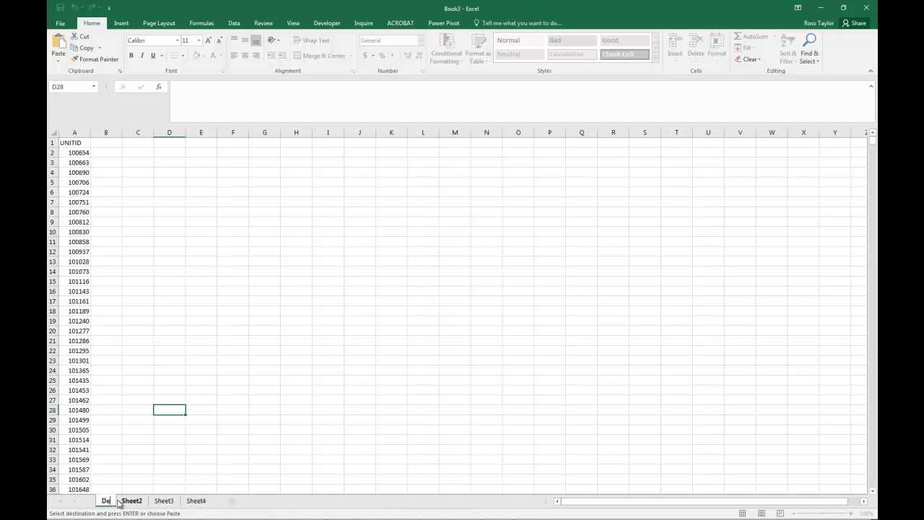
text(dcriptive)
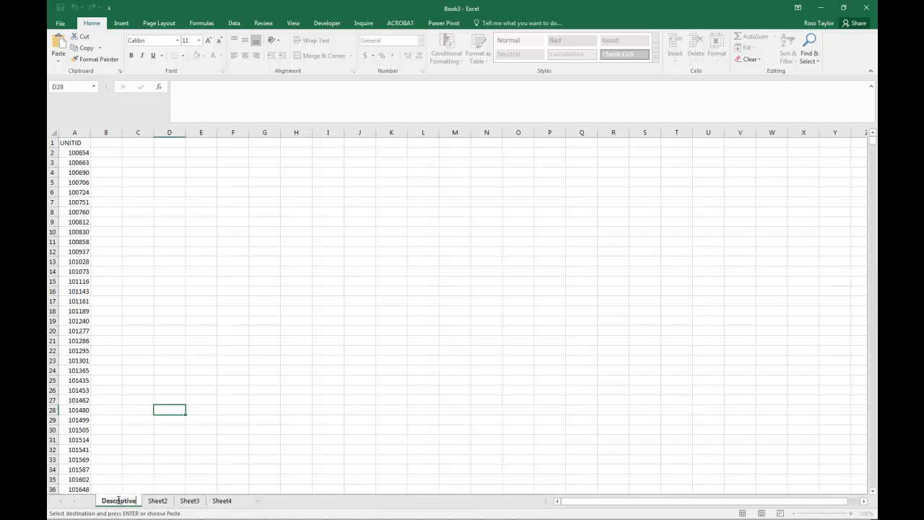
key(Return)
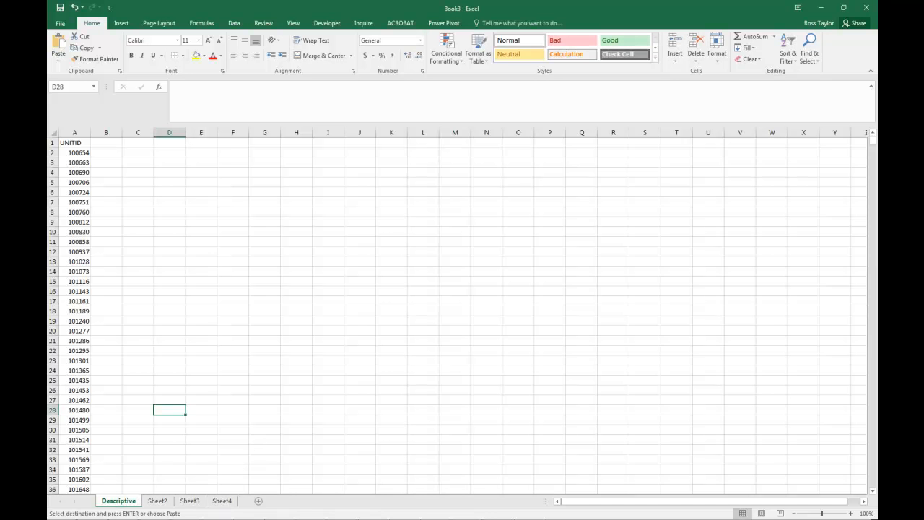
- Switch to CollegeDatasetCohort.xlsx and select the header cells from OPEID in B1 through RELAFFIL in AJ1
key(alt+Tab)
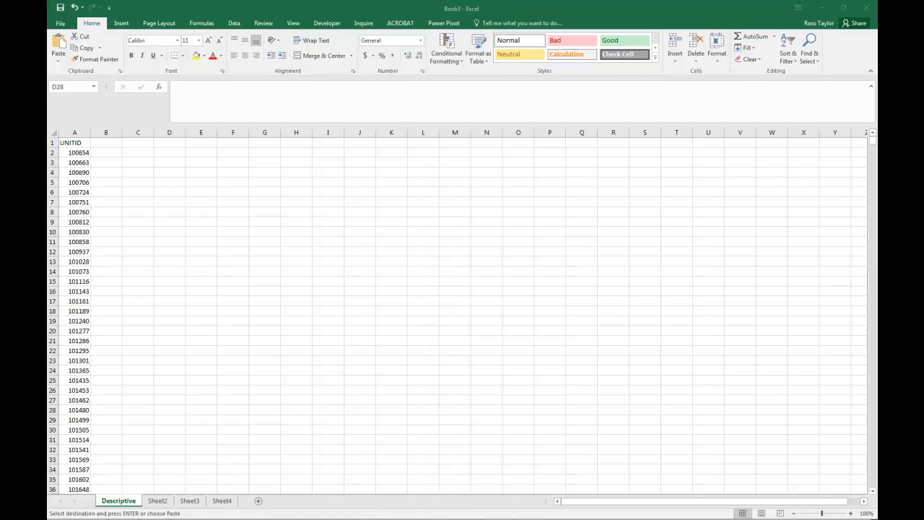
click(199, 306)
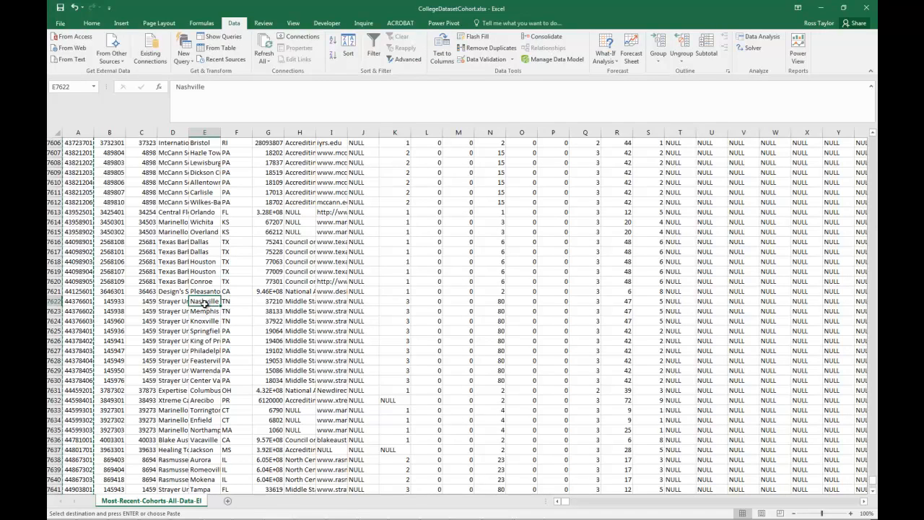
key(ctrl+Home)
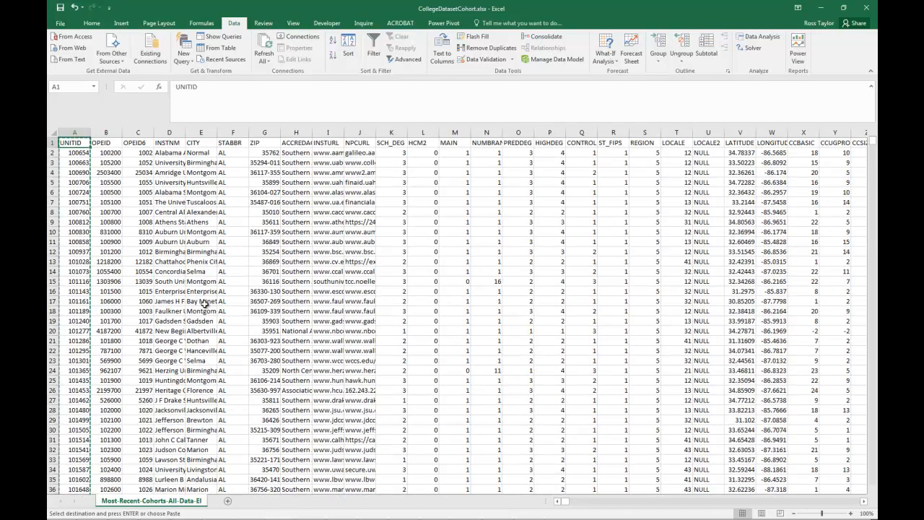
key(Right)
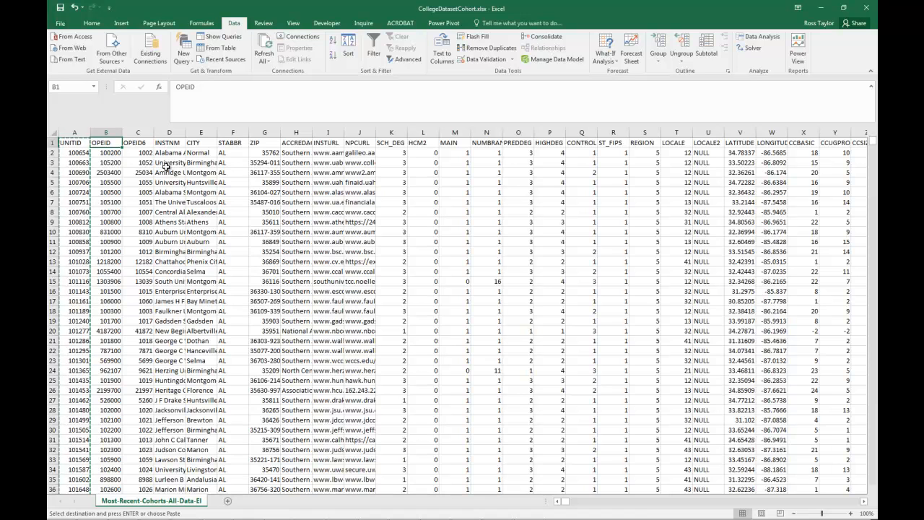
key(shift+Right)
key(shift+Right)
key(shift+Right)
key(shift+Right)
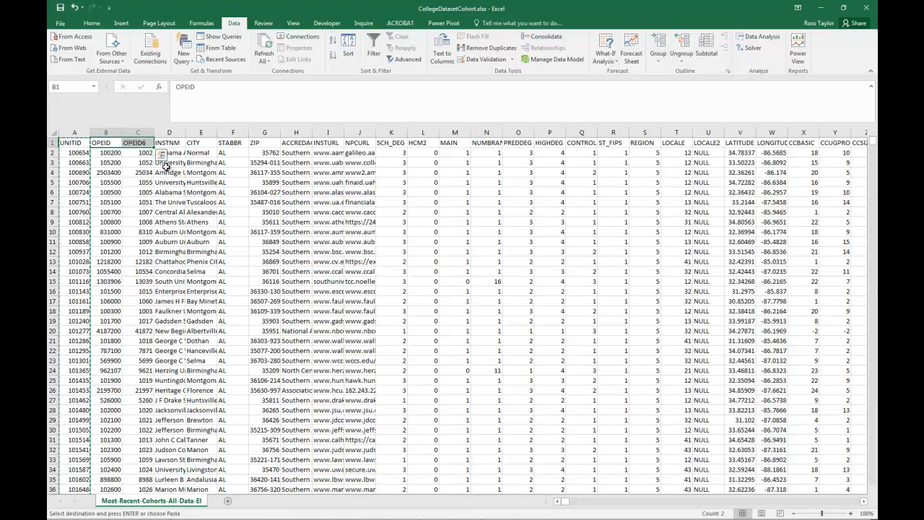
key(shift+Right)
key(shift+Right)
key(shift+Right)
key(shift+Right)
key(shift+Right)
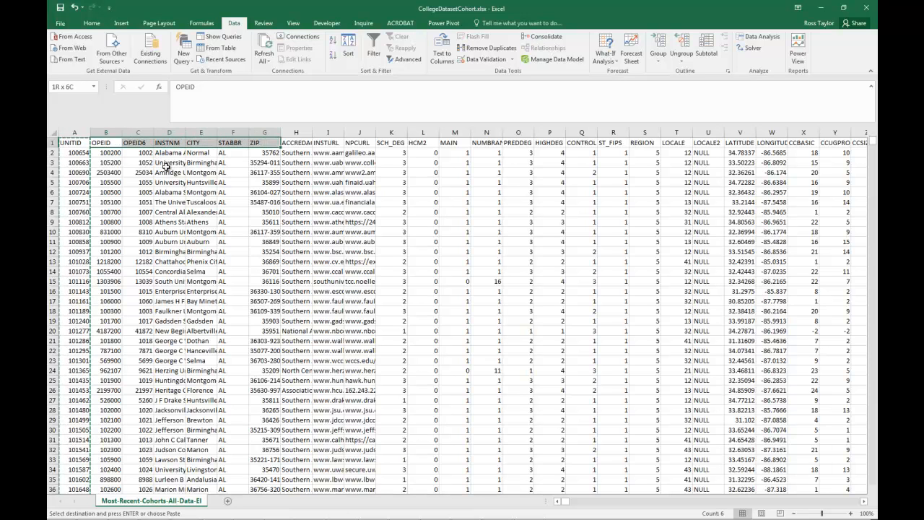
key(shift+Right)
key(shift+Right)
key(shift+Right)
key(shift+Right)
key(shift+Right)
key(shift+Right)
key(shift+Right)
key(shift+Right)
key(shift+Right)
key(shift+Right)
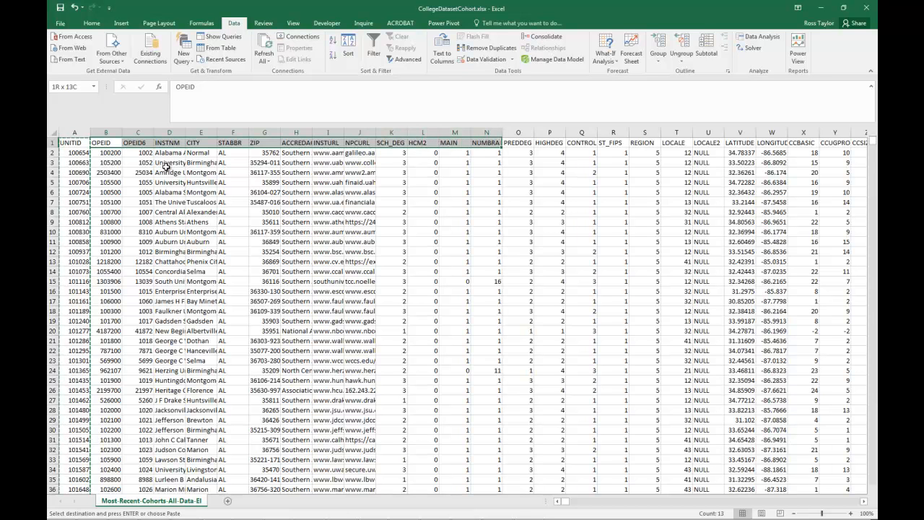
key(shift+Right)
key(shift+Right)
key(shift+Right)
key(shift+Right)
key(shift+Right)
key(shift+Right)
key(shift+Right)
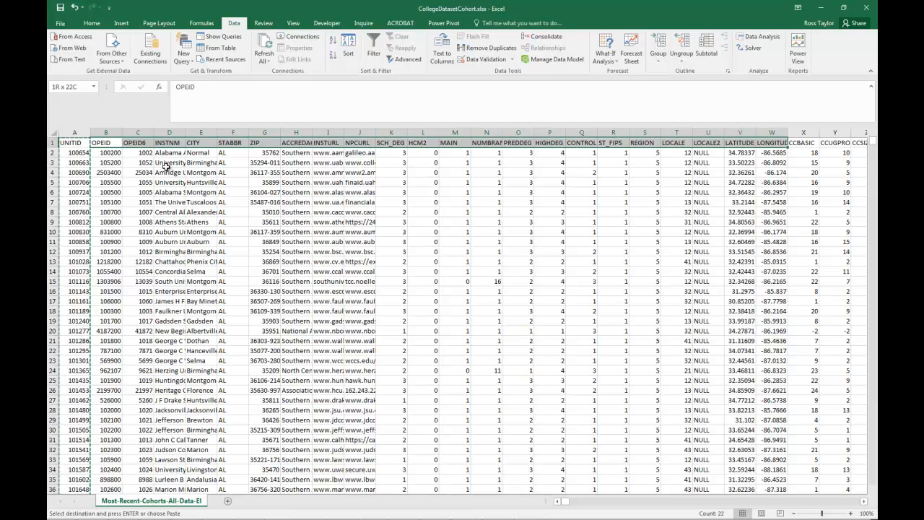
key(shift+Right)
key(shift+Right)
key(shift+Right)
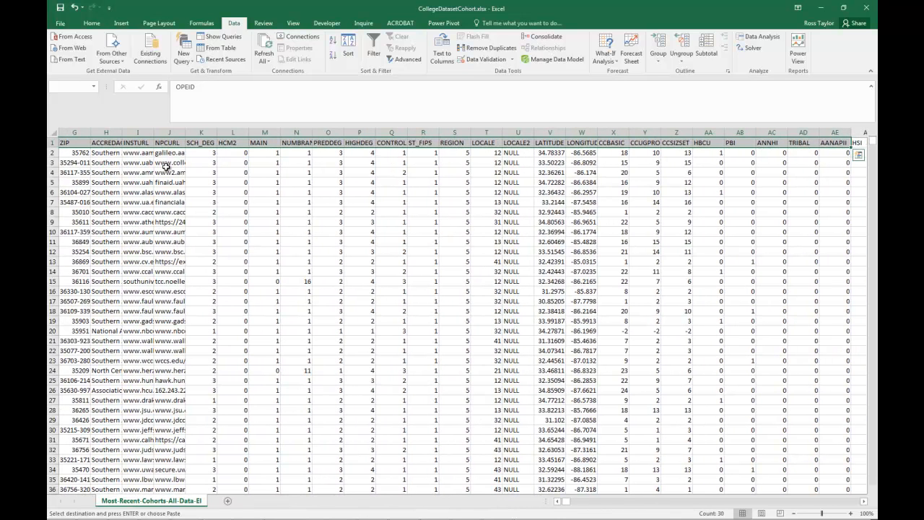
key(shift+Left)
key(shift+Left)
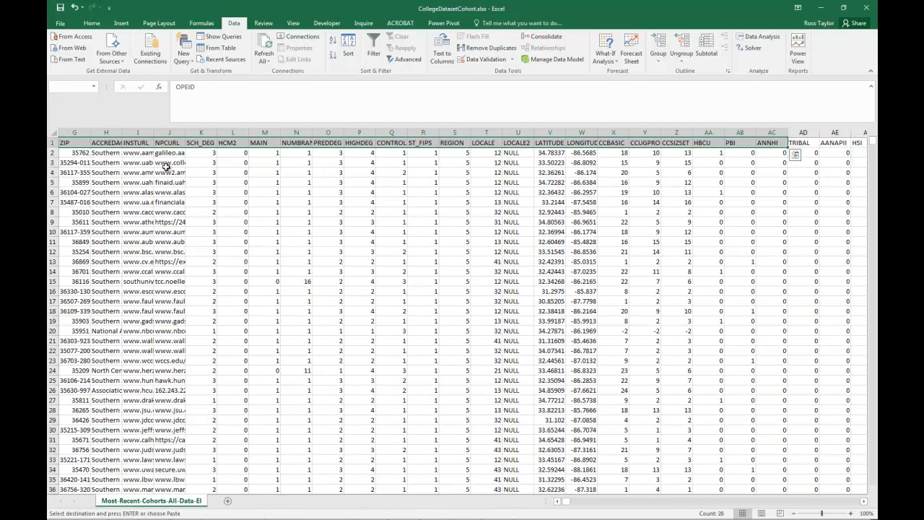
key(shift+Left)
key(shift+Left)
key(shift+Left)
key(shift+Left)
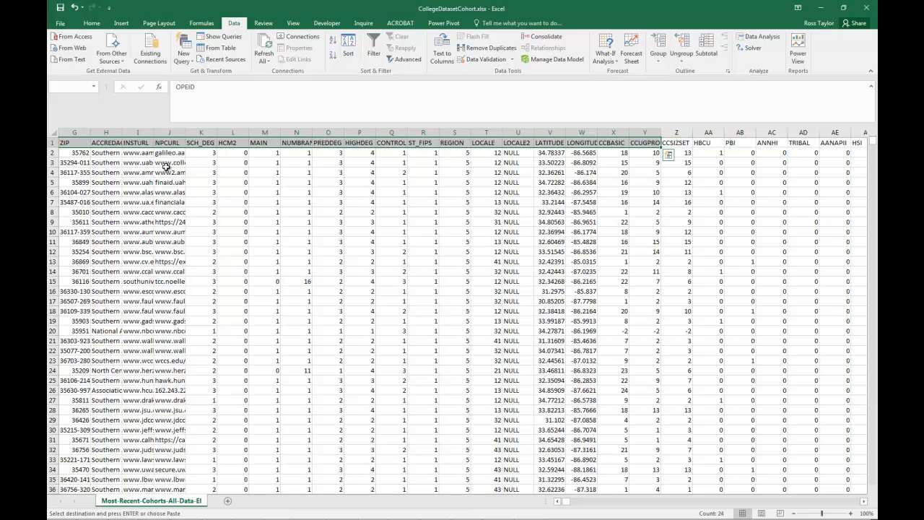
key(shift+Right)
key(shift+Right)
key(shift+Right)
key(shift+Right)
key(shift+Right)
key(shift+Right)
key(shift+Right)
key(shift+Right)
key(shift+Right)
key(shift+Right)
key(shift+Right)
key(shift+Right)
key(shift+Right)
key(shift+Right)
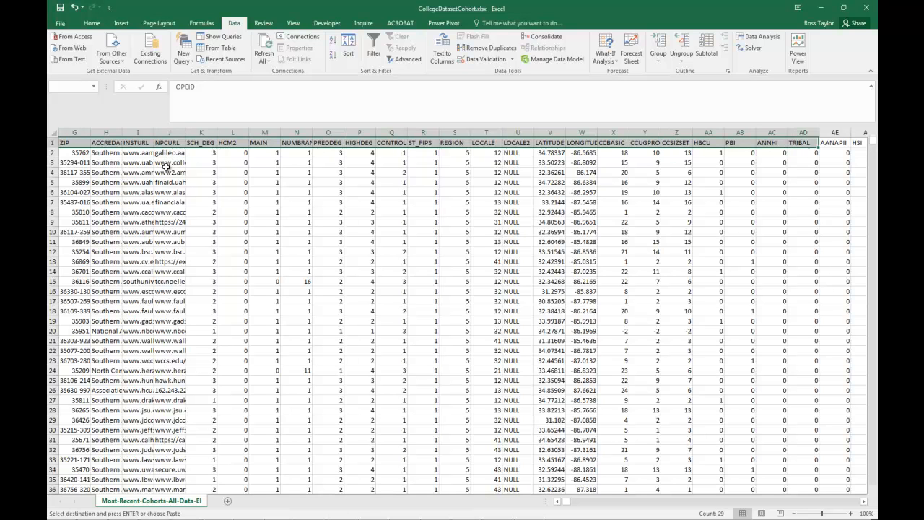
key(shift+Right)
key(shift+Left)
key(shift+Left)
key(shift+Left)
key(shift+Left)
key(shift+Left)
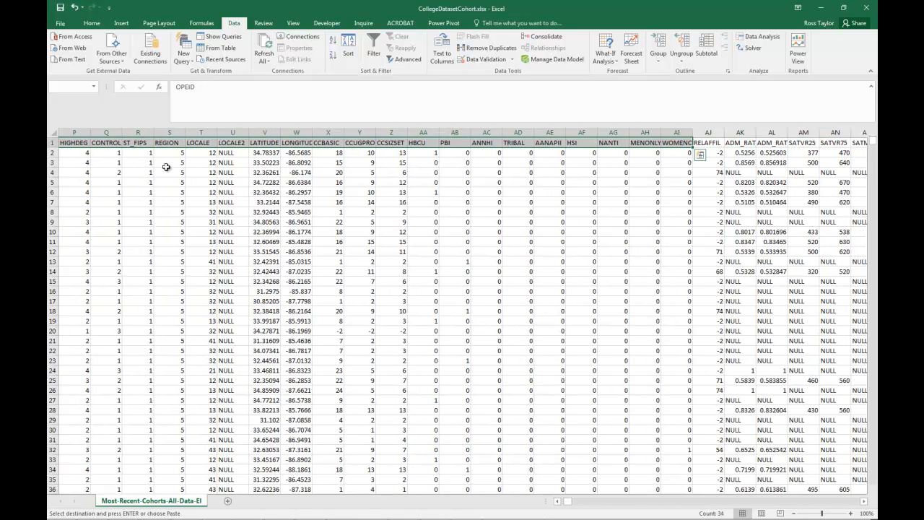
key(shift+Right)
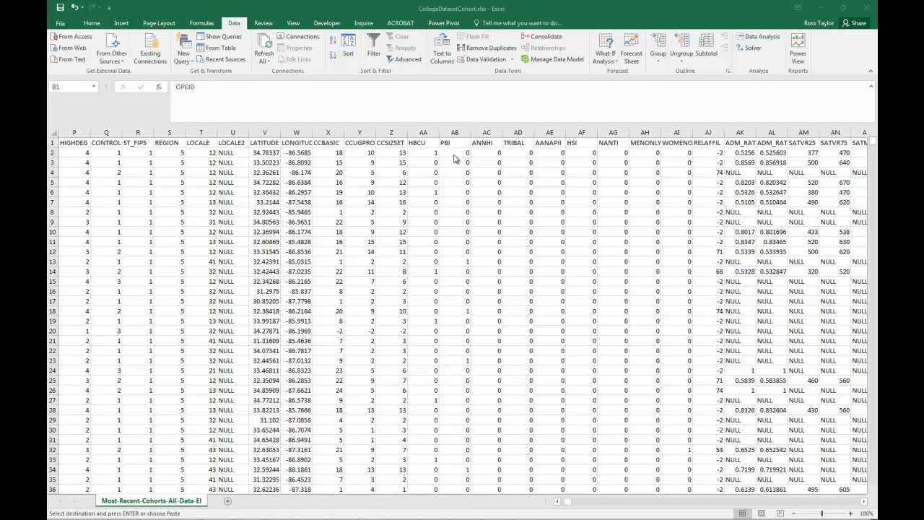
key(ctrl+v)
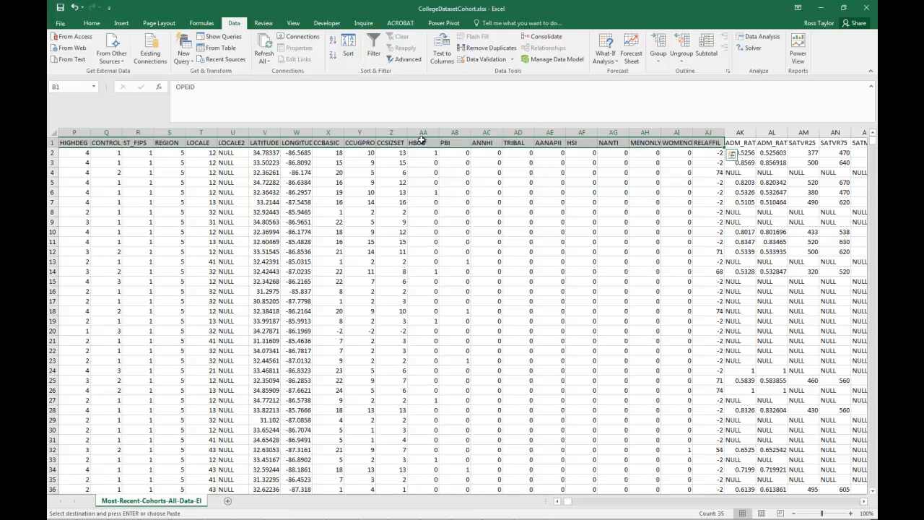
- Shorten the selection to end at the CCSIZSET column, extend it down to the last data row, and copy the block
shift+click(419, 143)
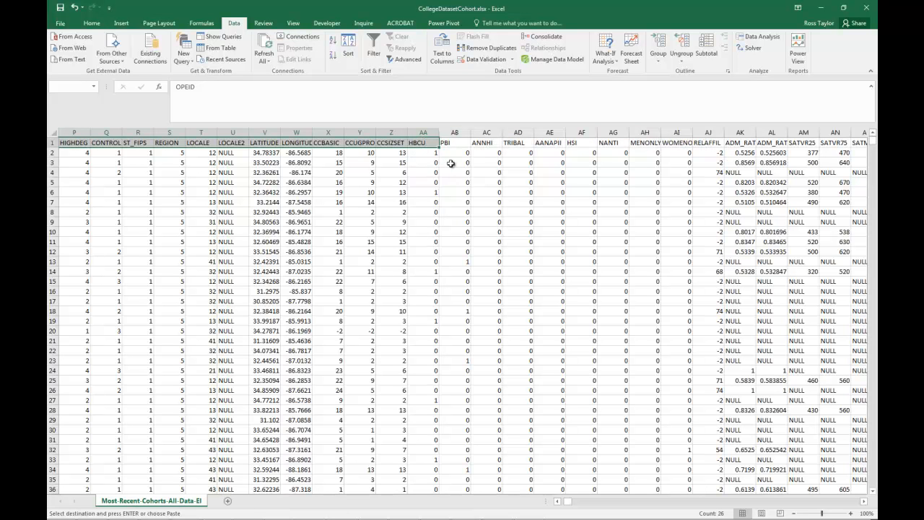
key(ctrl+shift+Down)
key(shift+Left)
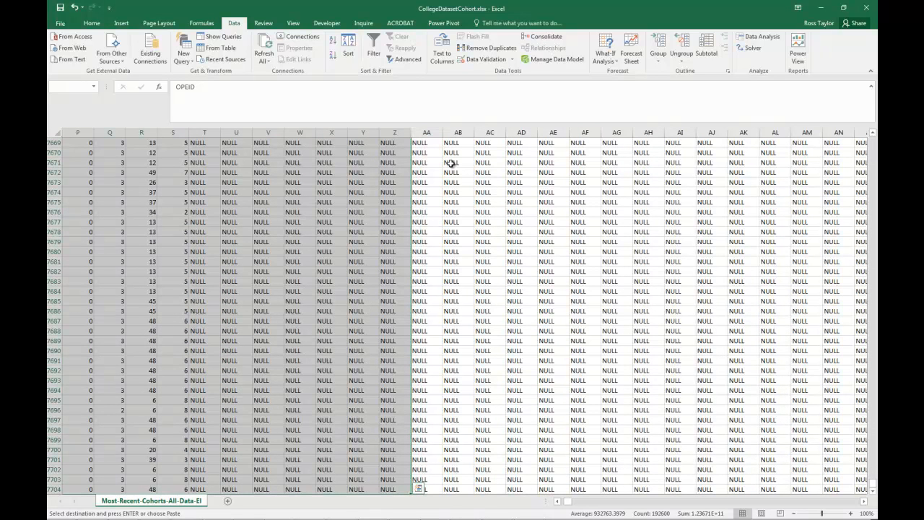
right_click(367, 206)
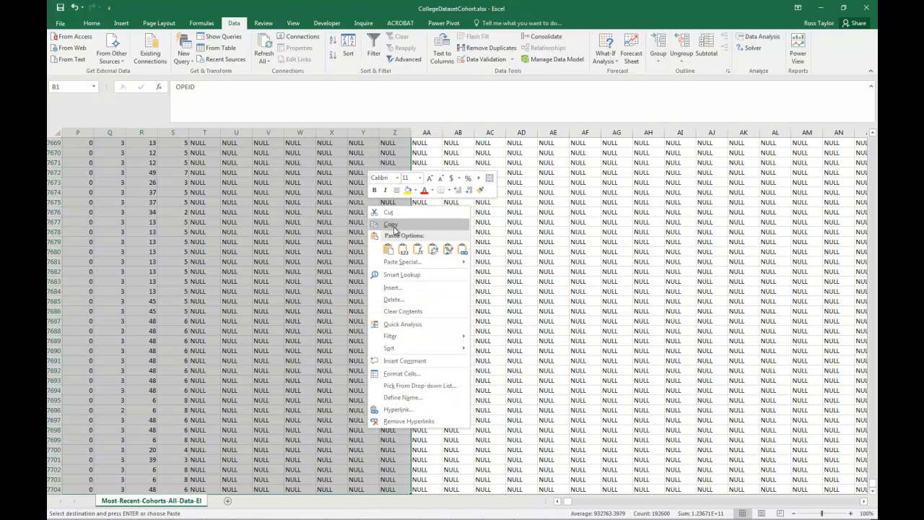
click(394, 227)
key(ctrl+BackSpace)
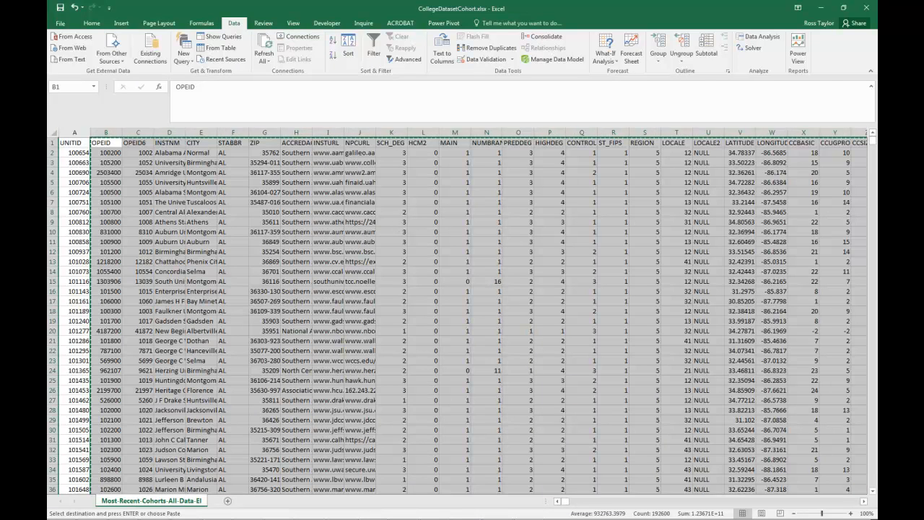
- Switch to the new workbook and paste the copied columns at cell B1 of the Descriptive worksheet
key(alt+Tab)
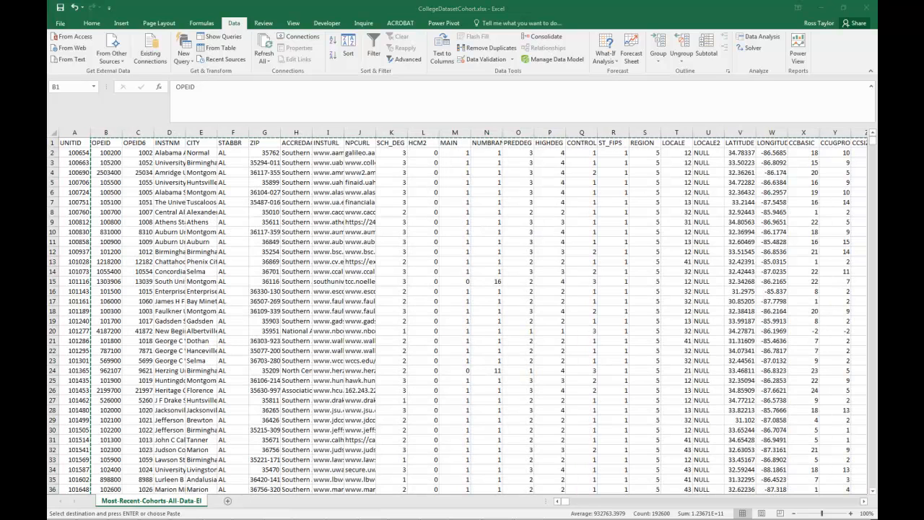
click(169, 262)
right_click(106, 143)
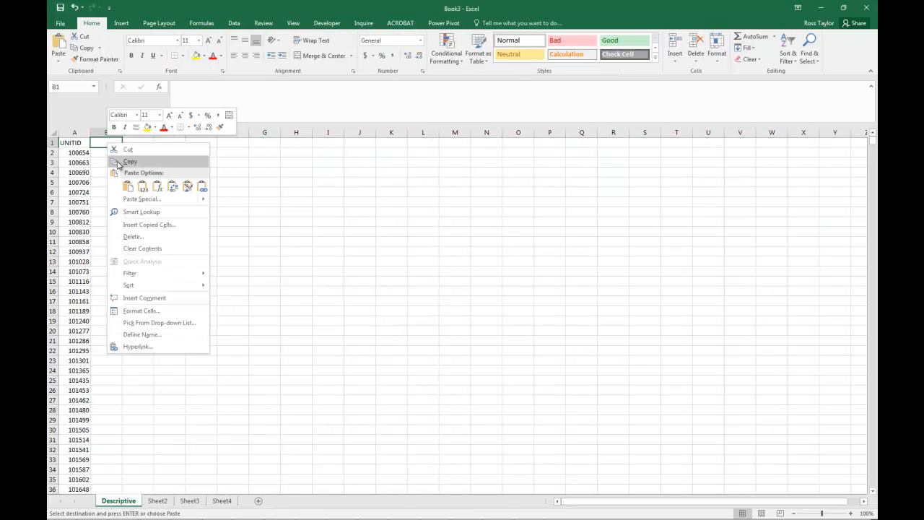
click(129, 186)
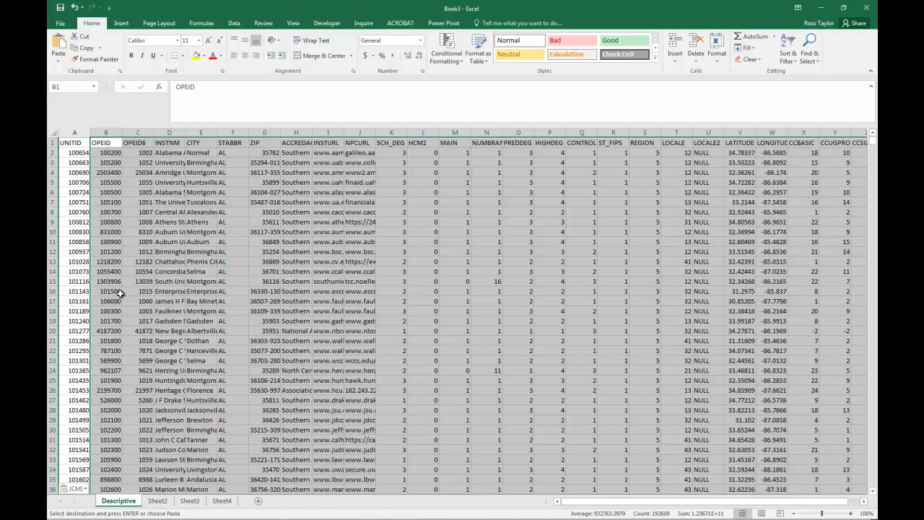
click(78, 302)
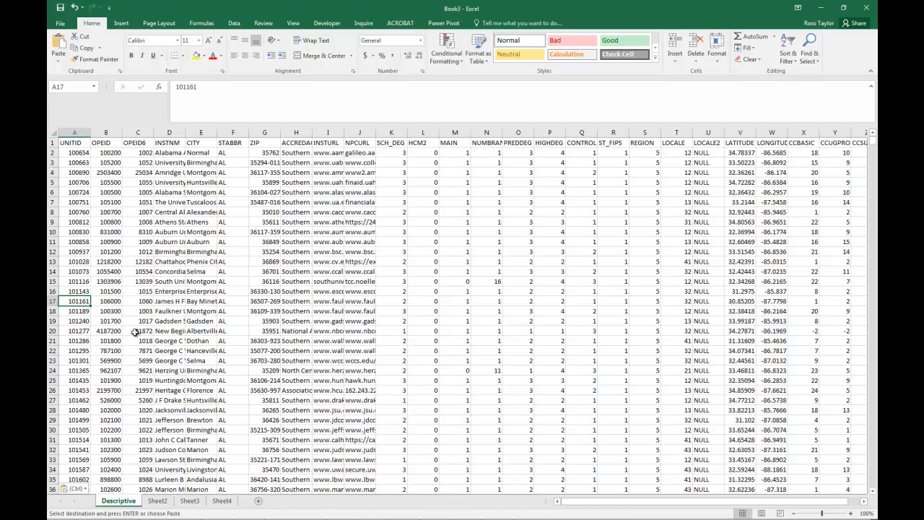
- Rename the Sheet2 worksheet as Demographics
click(157, 501)
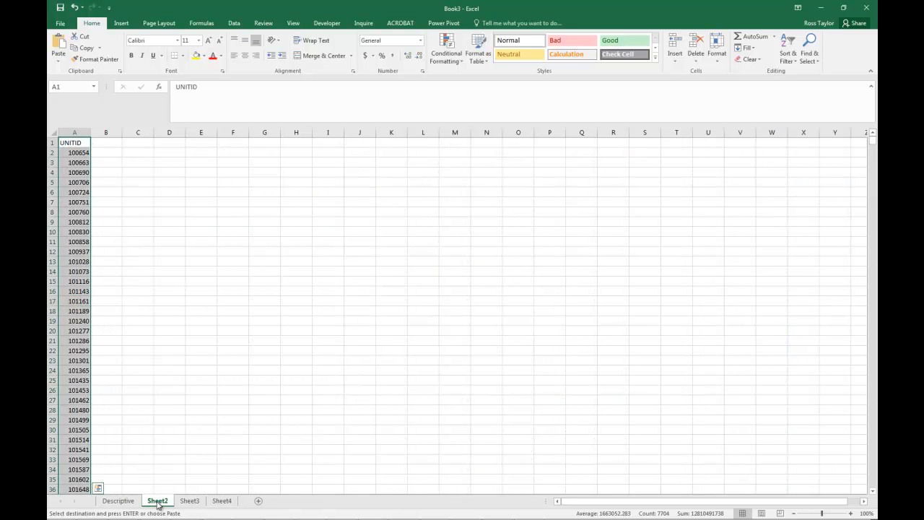
double_click(158, 501)
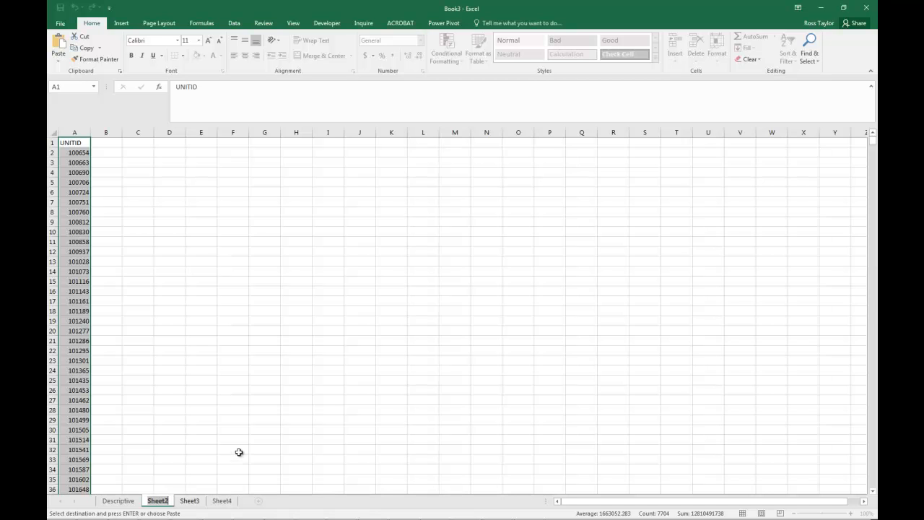
text(Demographics)
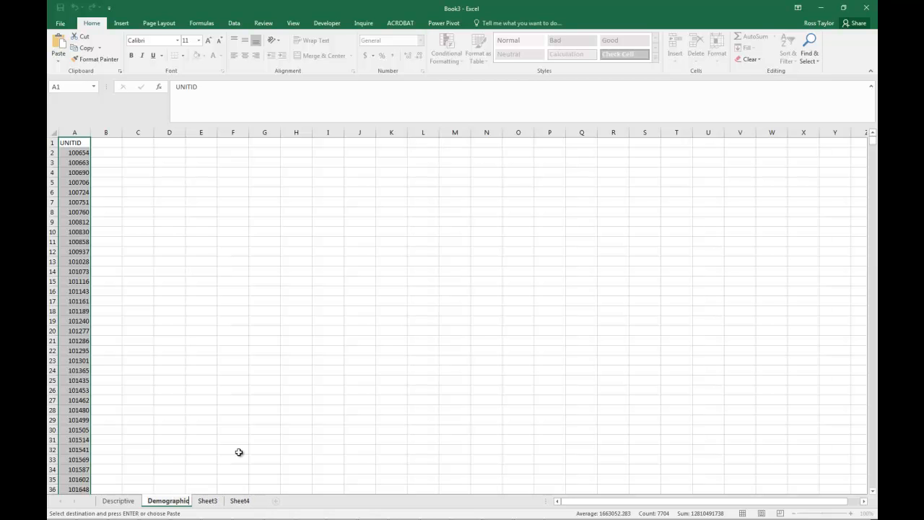
key(Return)
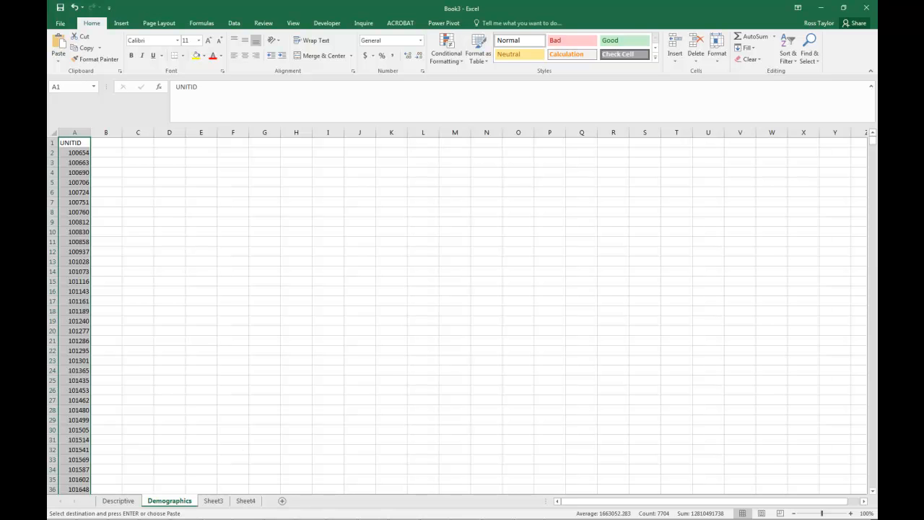
- Switch to CollegeDatasetCohort.xlsx and select the header cells from HBCU in AA1 through RELAFFIL in AJ1
key(alt+Tab)
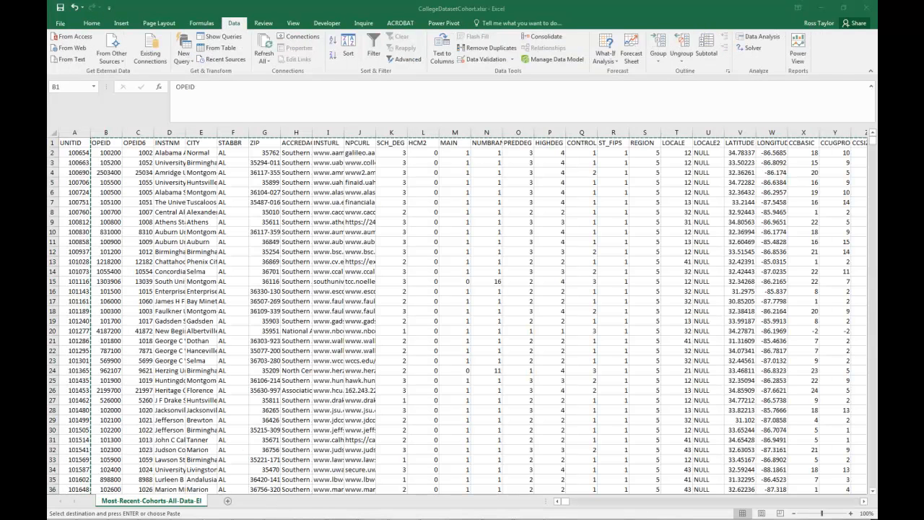
key(alt+Tab)
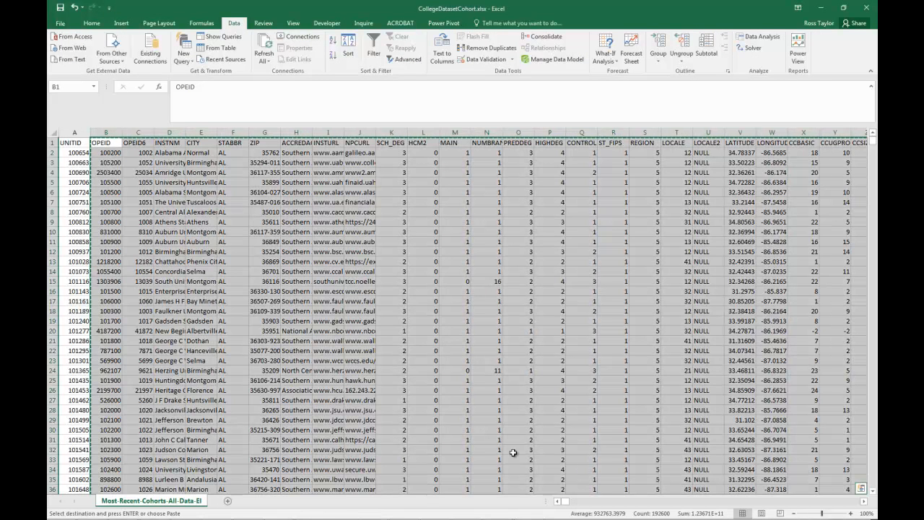
scroll(708, 506, right, 15)
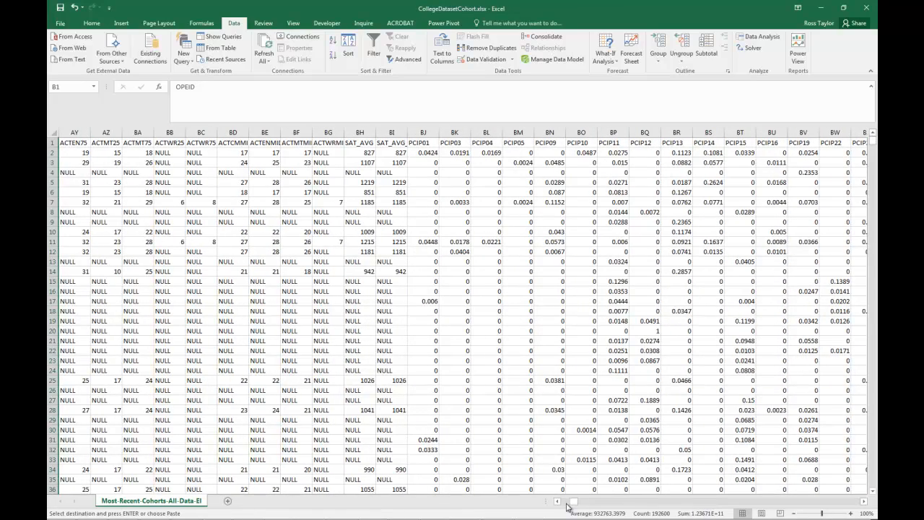
drag(574, 504, 568, 504)
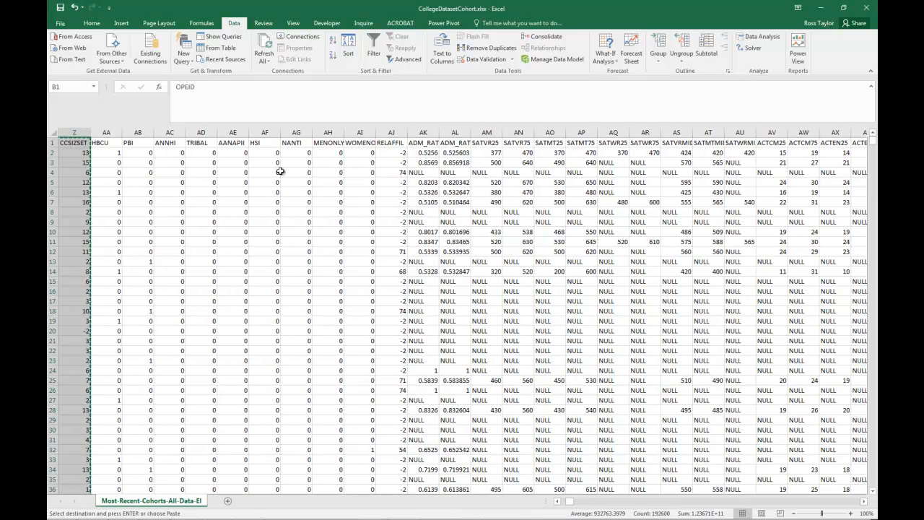
click(106, 144)
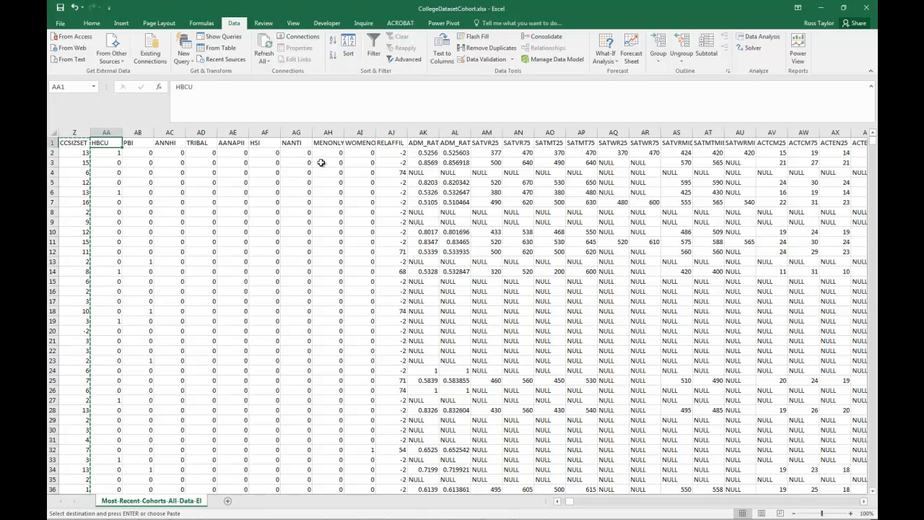
key(shift+Right)
key(shift+Right)
key(shift+Right)
key(shift+Right)
key(shift+Right)
key(shift+Right)
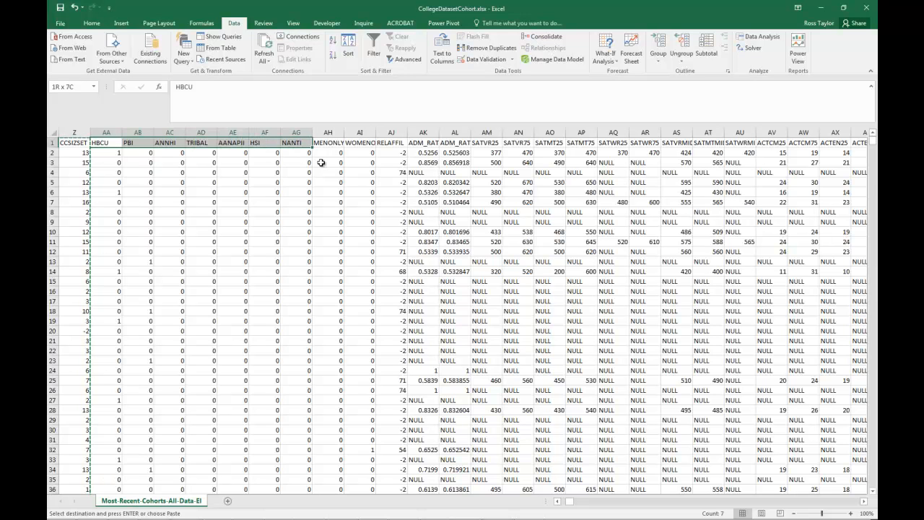
key(shift+Right)
key(shift+Right)
key(shift+Right)
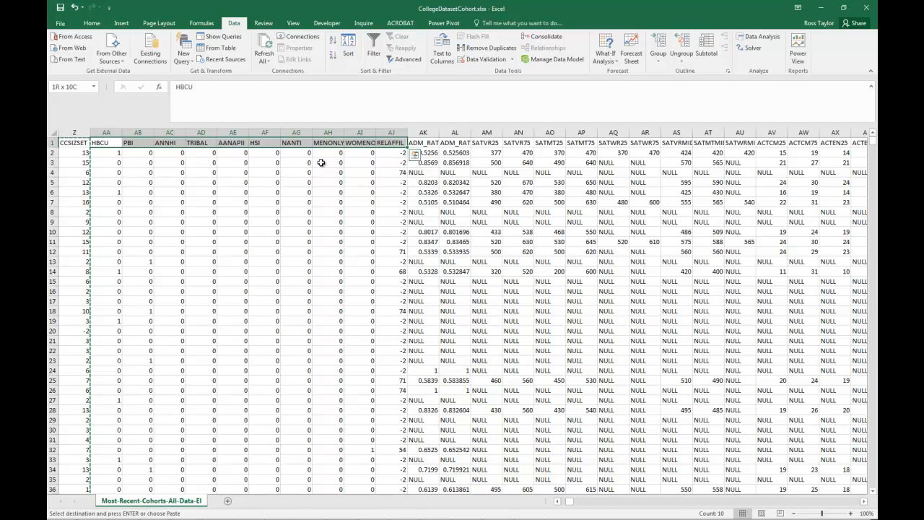
- Extend the HBCU to RELAFFIL header selection down to the last data row and copy the block
key(ctrl+shift+Down)
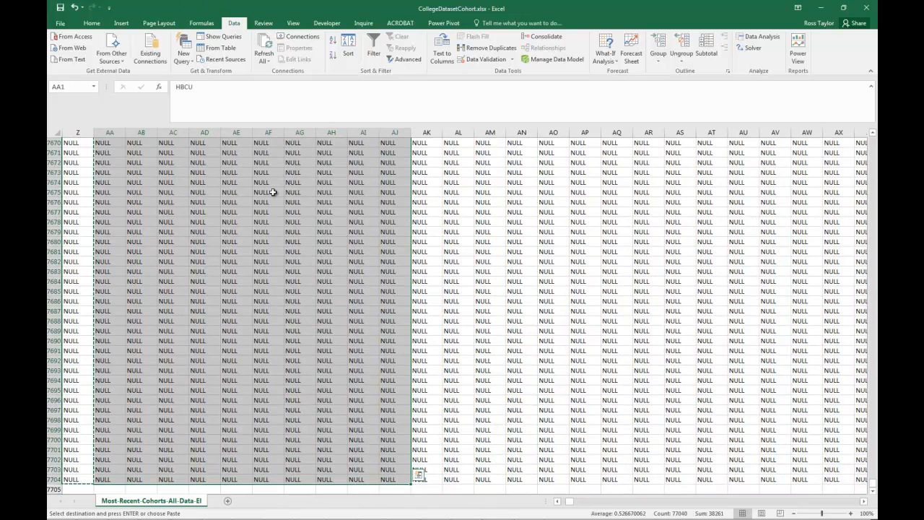
right_click(273, 347)
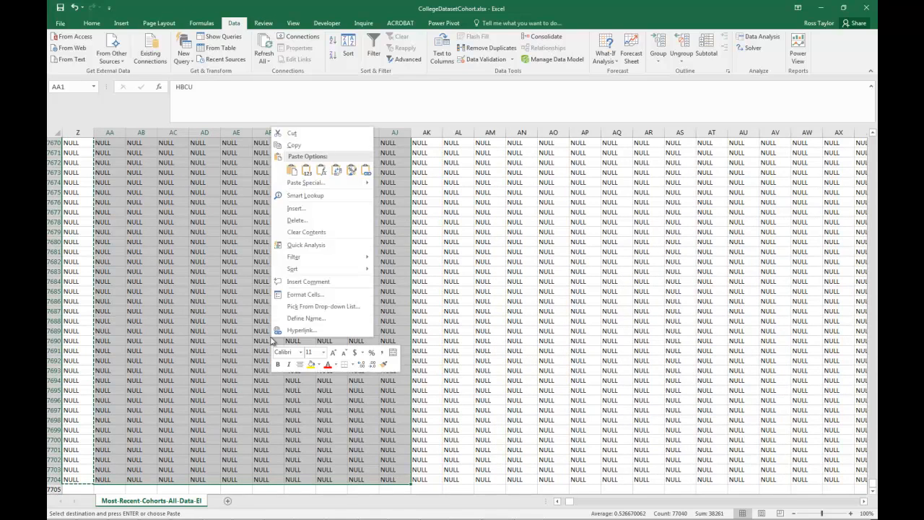
click(297, 144)
scroll(297, 143, up, 6)
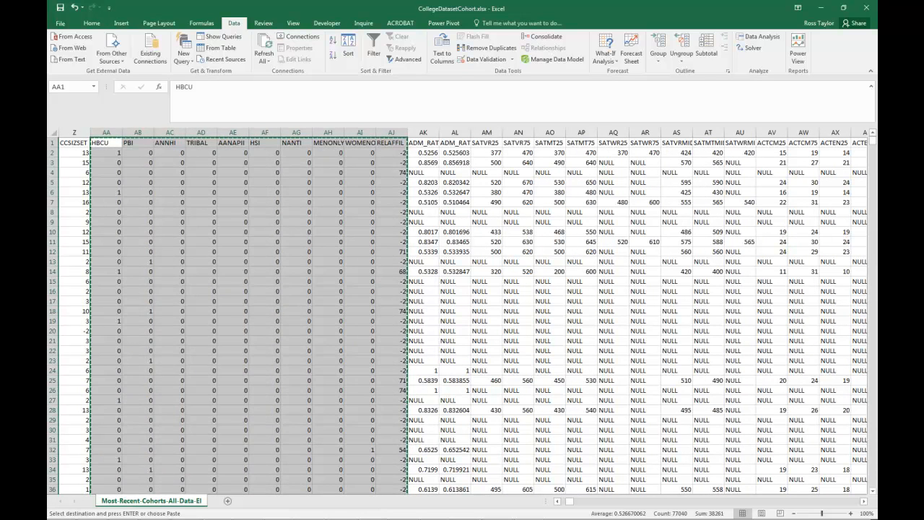
- Switch to the new workbook and paste the copied HBCU to RELAFFIL columns at cell B1 of the Demographics worksheet
key(ctrl+n)
key(alt+Tab)
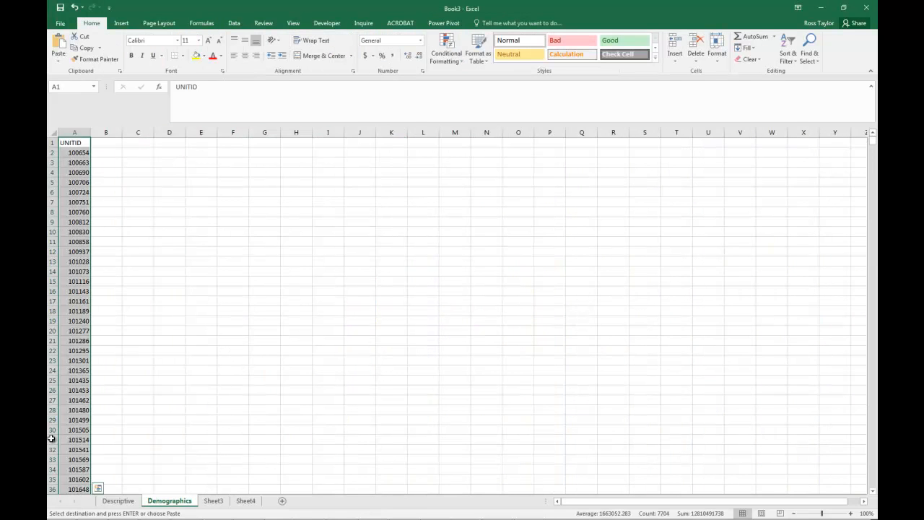
click(116, 145)
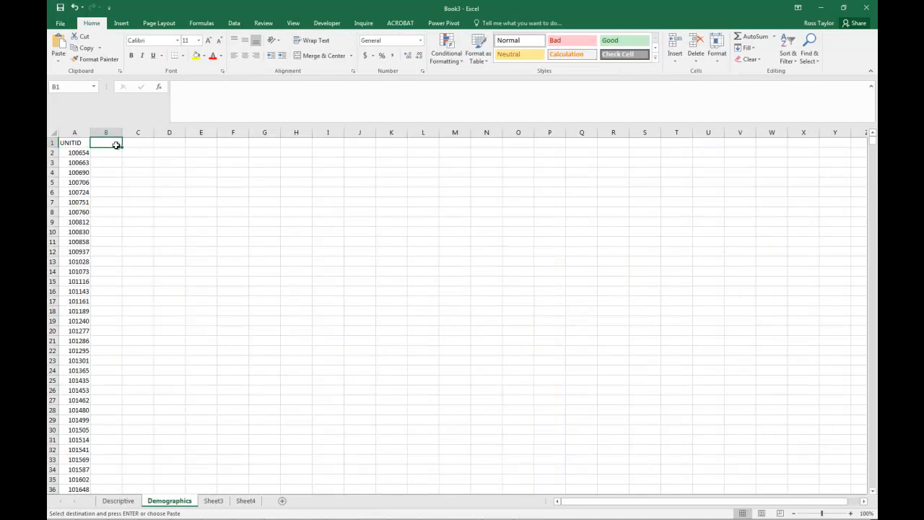
right_click(115, 145)
click(138, 189)
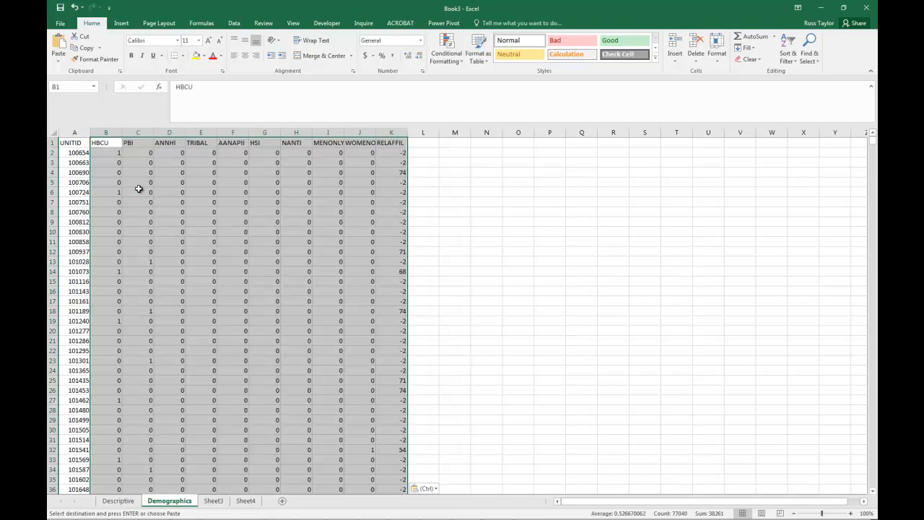
click(176, 181)
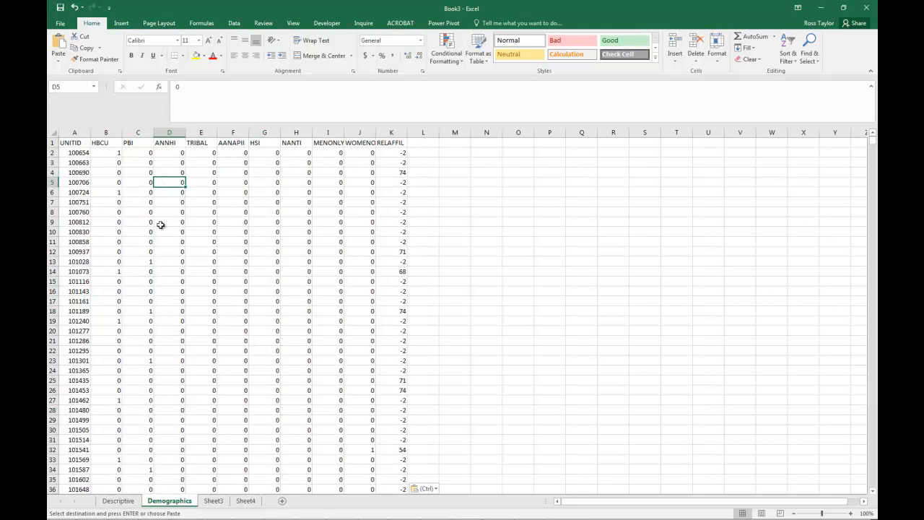
- Rename the Sheet3 worksheet as Selectivity
click(213, 501)
double_click(213, 503)
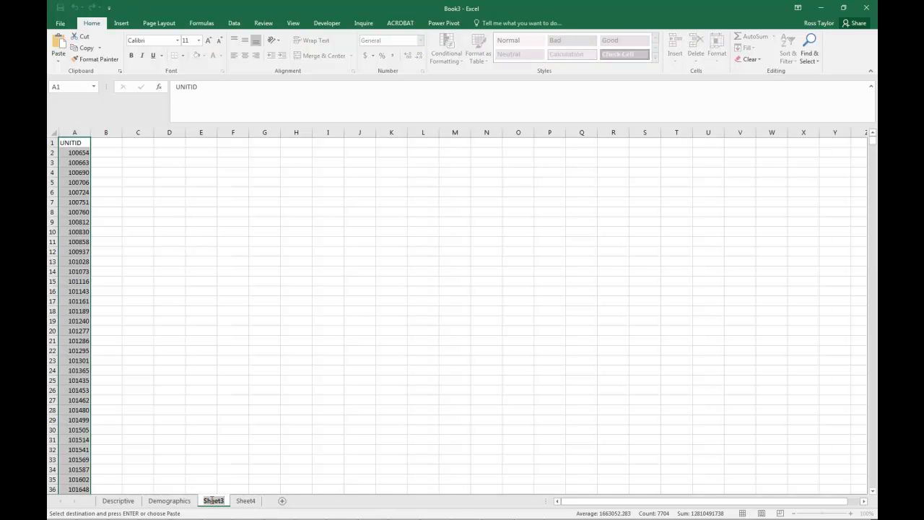
text(Se)
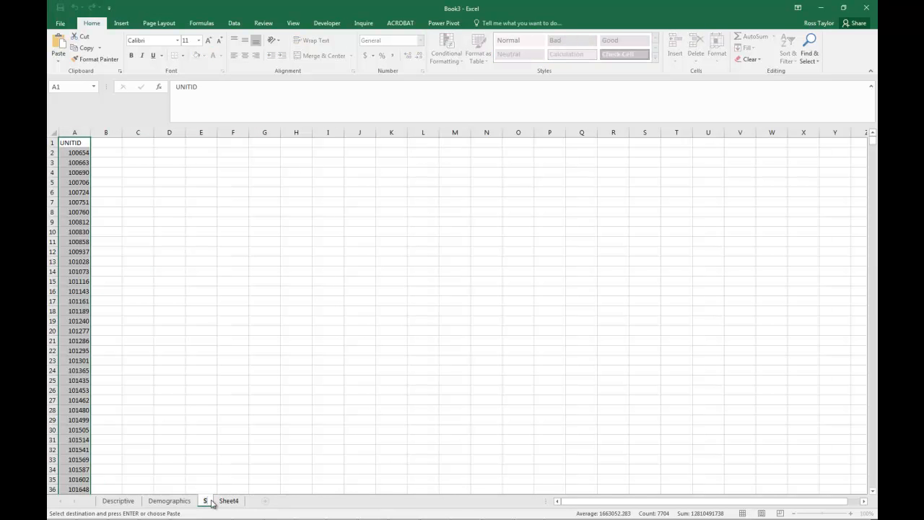
text(lectivity)
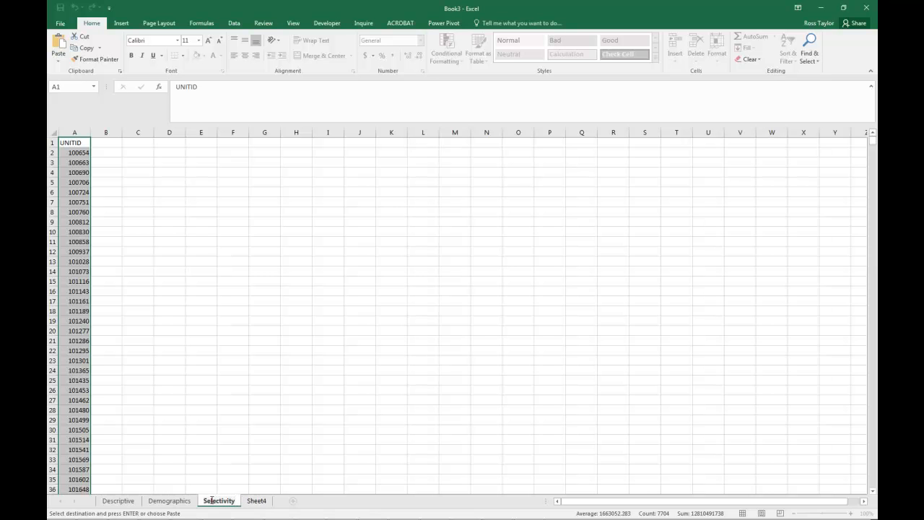
key(Return)
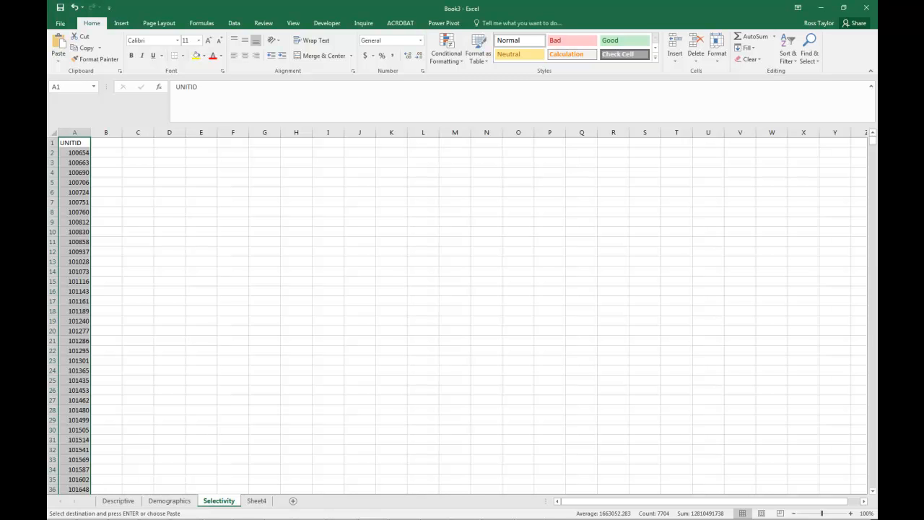
- Switch to CollegeDatasetCohort.xlsx and select the header cells from ADM_RATE in AK1 through SAT_AVG_ALL in BI1
key(alt+Tab)
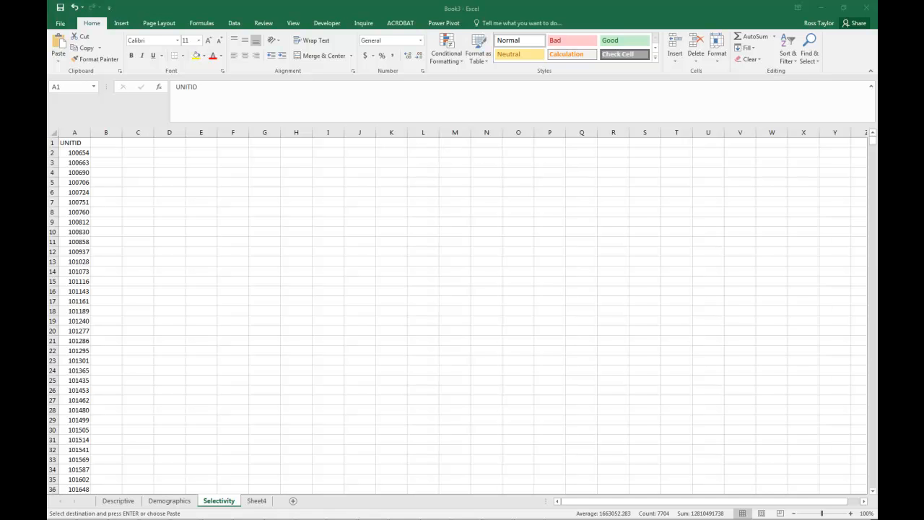
key(alt+Tab)
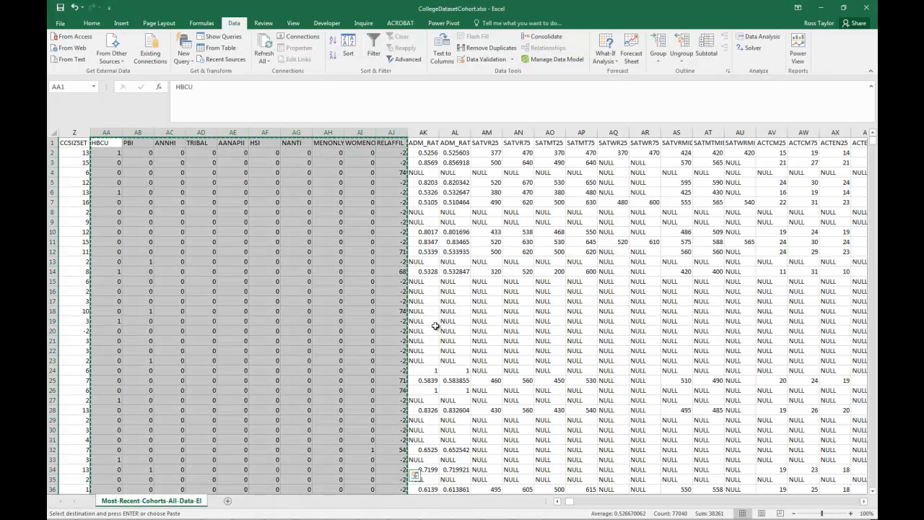
click(511, 211)
click(429, 144)
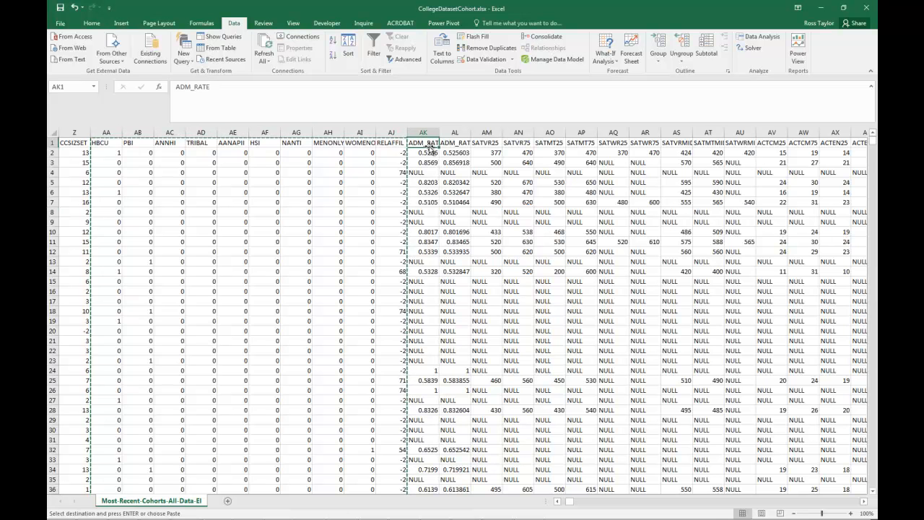
key(shift+Right)
key(shift+Right)
key(shift+Right)
key(shift+Right)
key(shift+Right)
key(shift+Right)
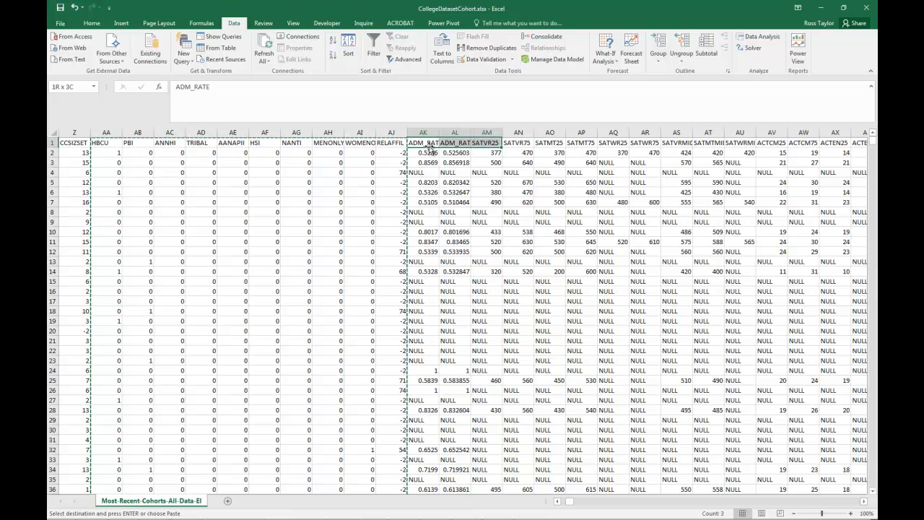
key(shift+Right)
key(shift+Right)
key(shift+Right)
key(shift+Right)
key(shift+Right)
key(shift+Right)
key(shift+Right)
key(shift+Right)
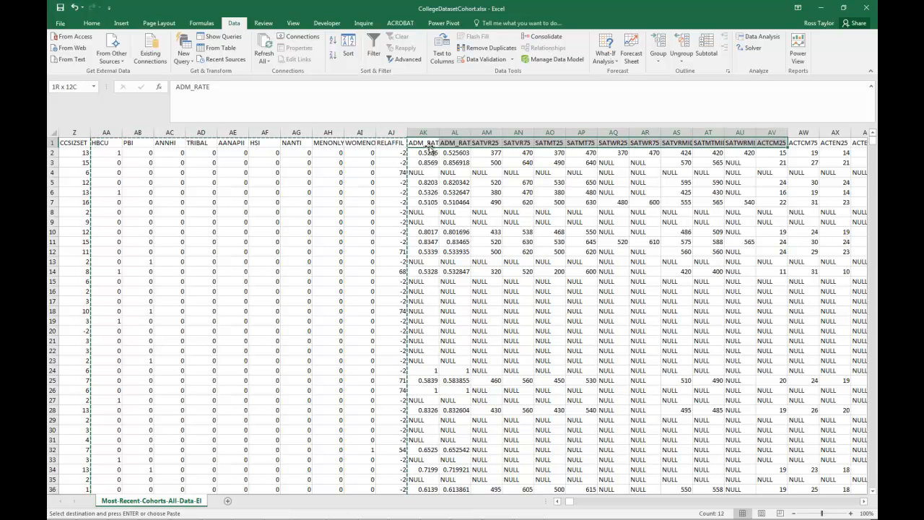
key(shift+Right)
key(shift+Right)
key(shift+Right)
key(shift+Right)
key(shift+Right)
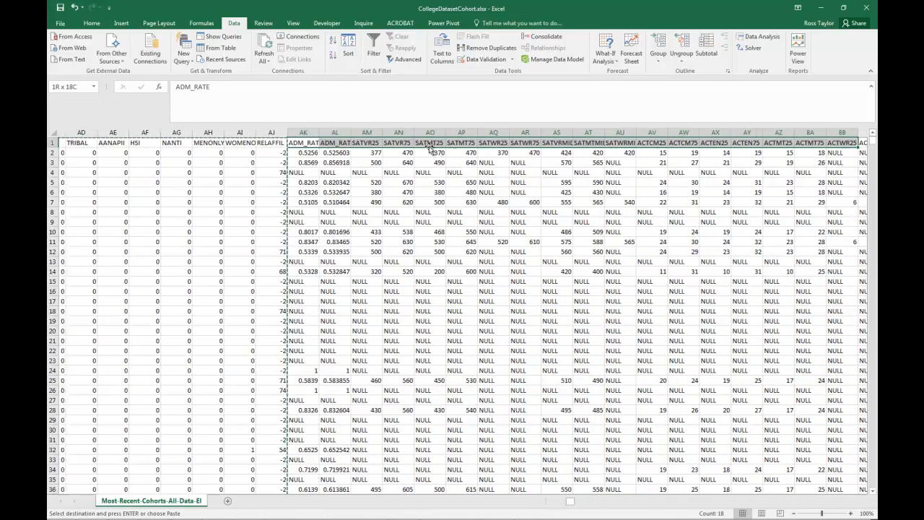
key(shift+Right)
key(shift+Right)
key(shift+Right)
key(shift+Right)
key(shift+Right)
key(shift+Right)
key(shift+Right)
key(shift+Right)
key(shift+Right)
key(shift+Right)
key(shift+Right)
key(shift+Right)
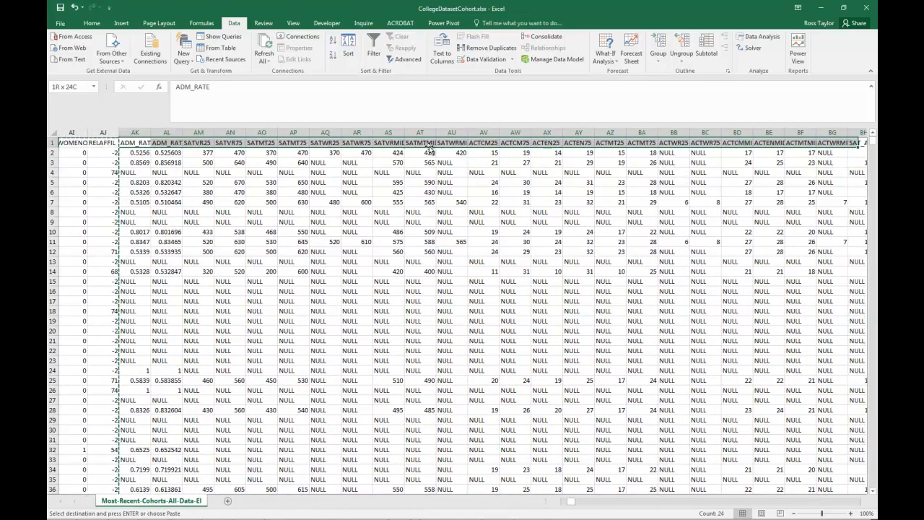
key(shift+Right)
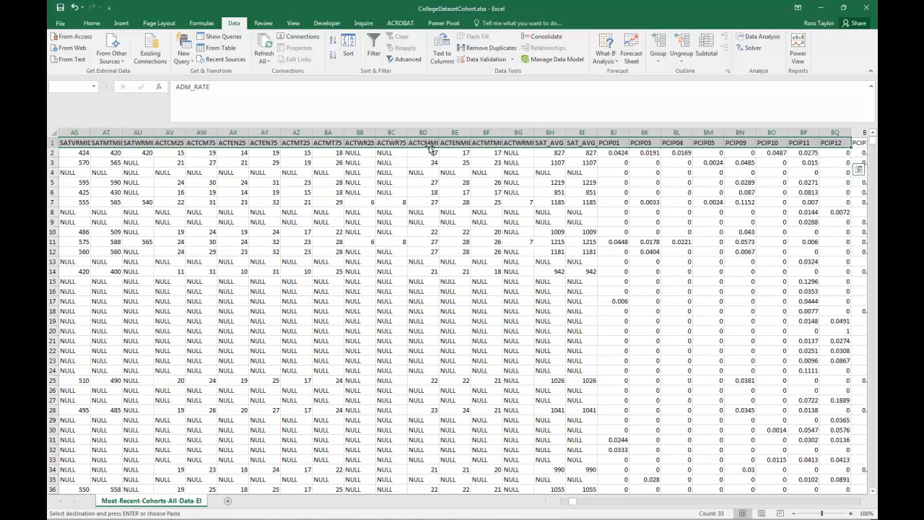
key(shift+Right)
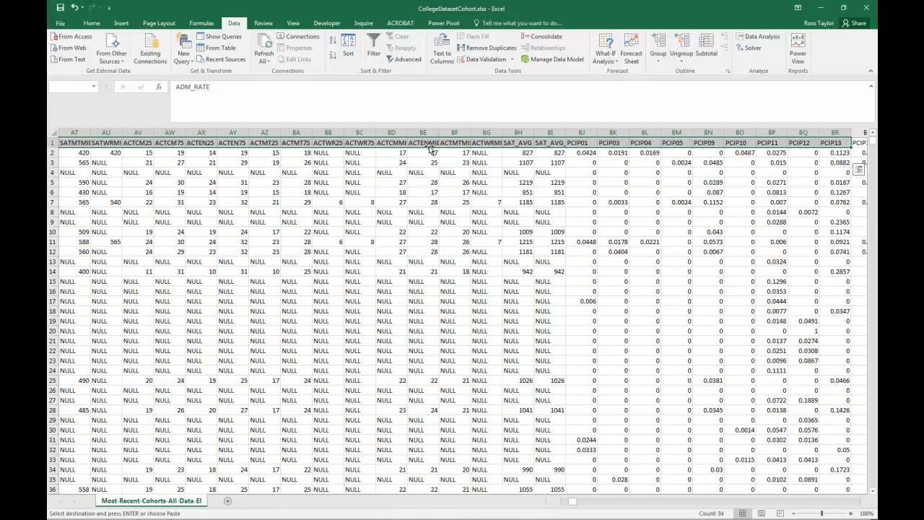
key(shift+Left)
key(shift+Left)
key(shift+Left)
key(shift+Left)
key(shift+Left)
key(shift+Left)
key(shift+Left)
key(shift+Left)
key(shift+Left)
key(shift+Left)
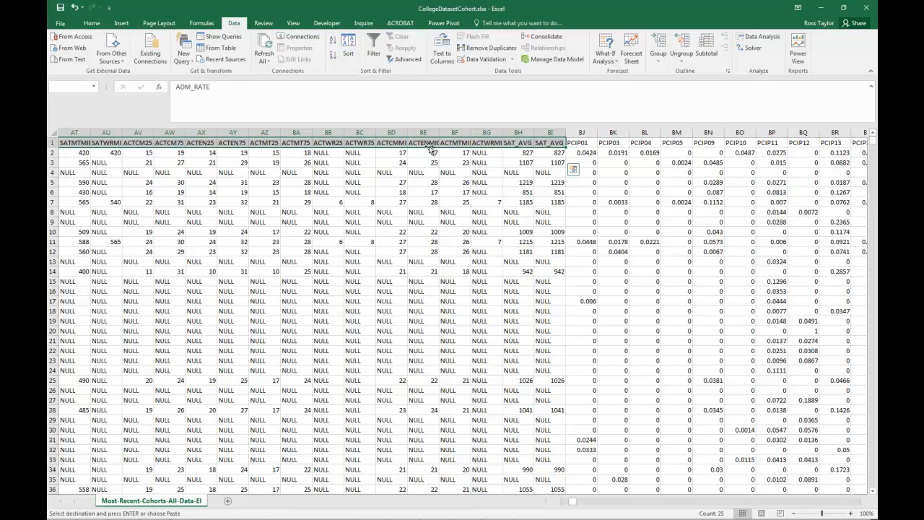
- Extend the ADM_RATE to SAT_AVG_ALL header selection down to the last data row and copy the block
key(ctrl+shift+Down)
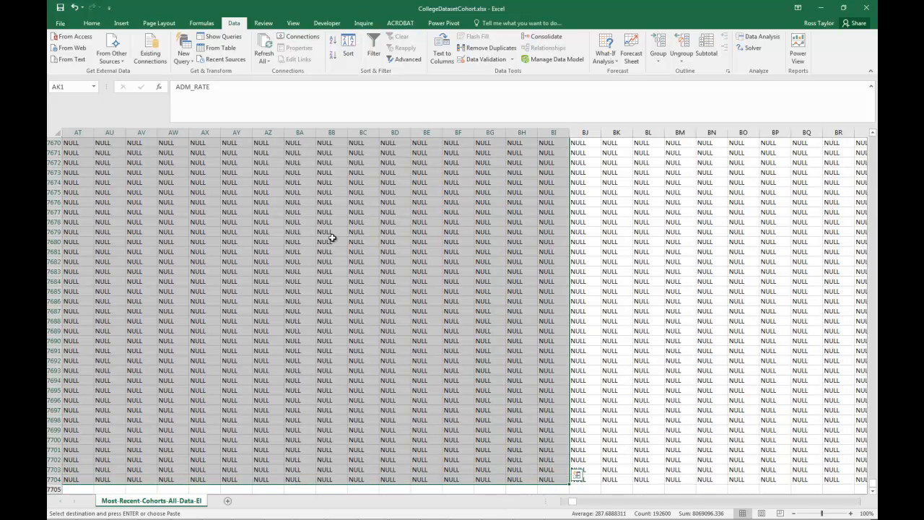
right_click(297, 256)
click(324, 271)
key(ctrl+BackSpace)
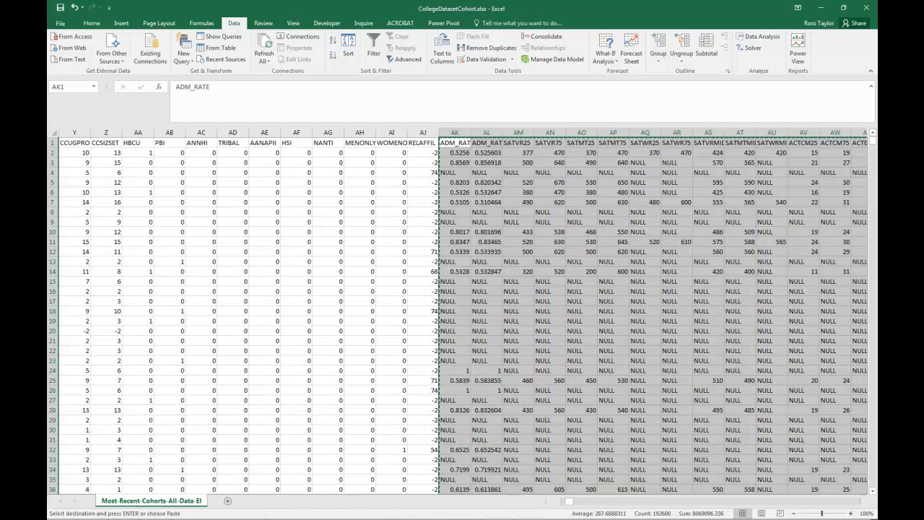
- Switch to the new workbook, paste the copied columns at cell B1 of the Selectivity worksheet, and go to the last header in row 1
key(ctrl+n)
key(alt+Tab)
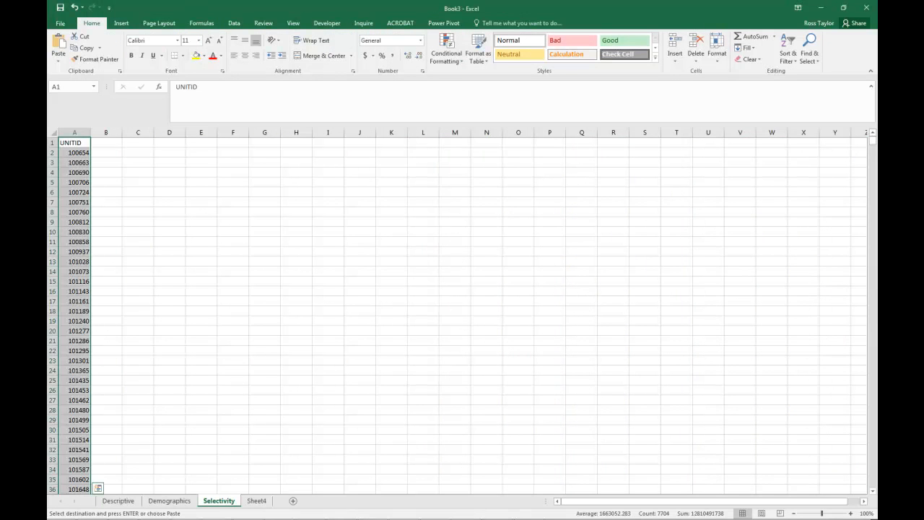
click(197, 243)
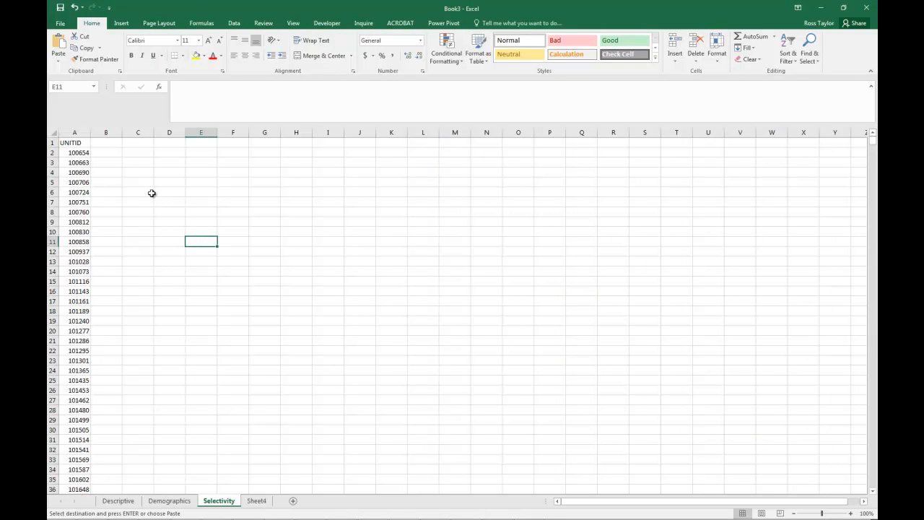
right_click(109, 141)
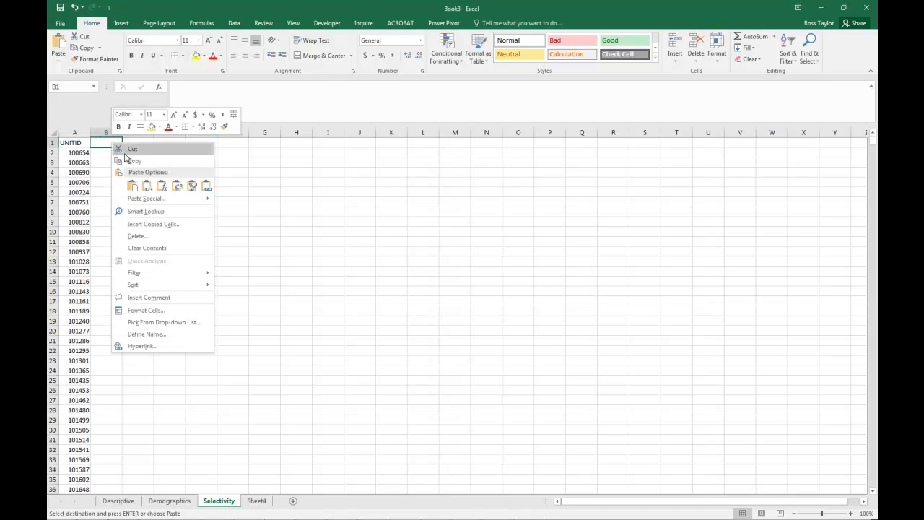
click(134, 187)
click(205, 142)
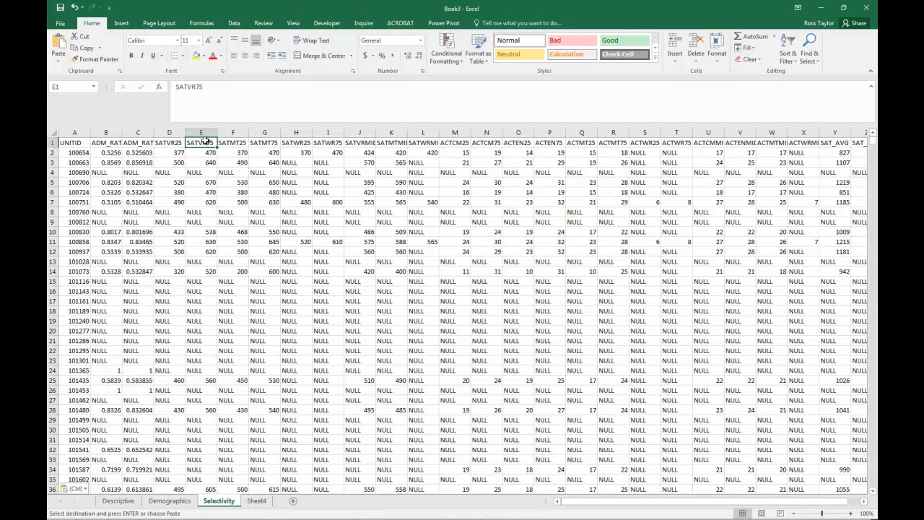
key(ctrl+Right)
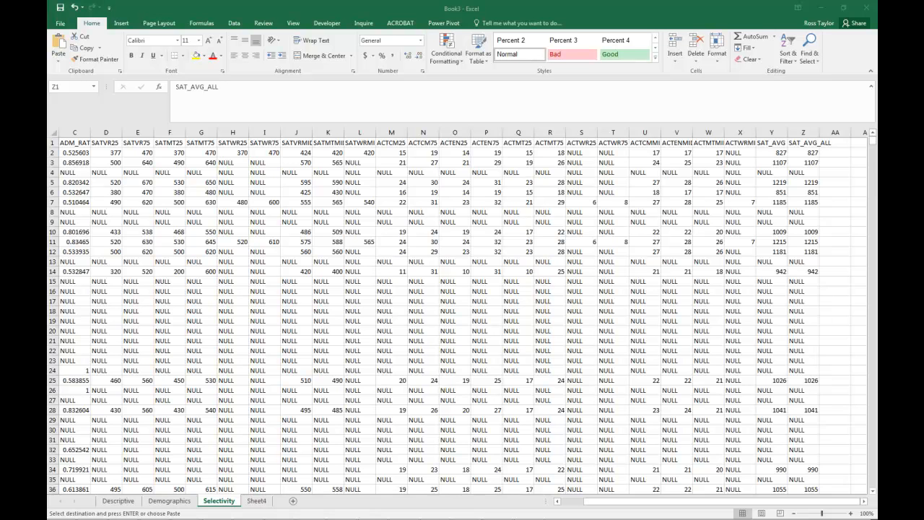
- Rename the Sheet4 worksheet as Degrees and select its cell B1
key(ctrl+v)
click(256, 501)
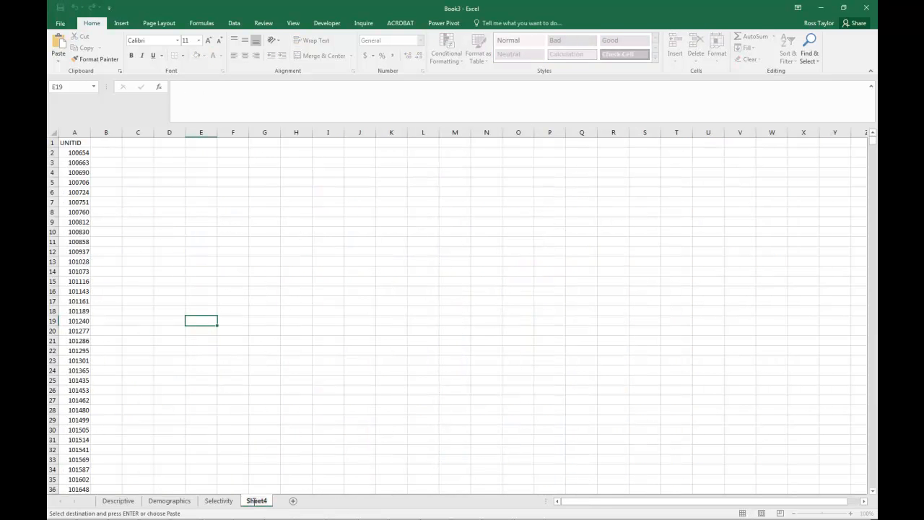
double_click(256, 501)
text(Degrees)
key(Return)
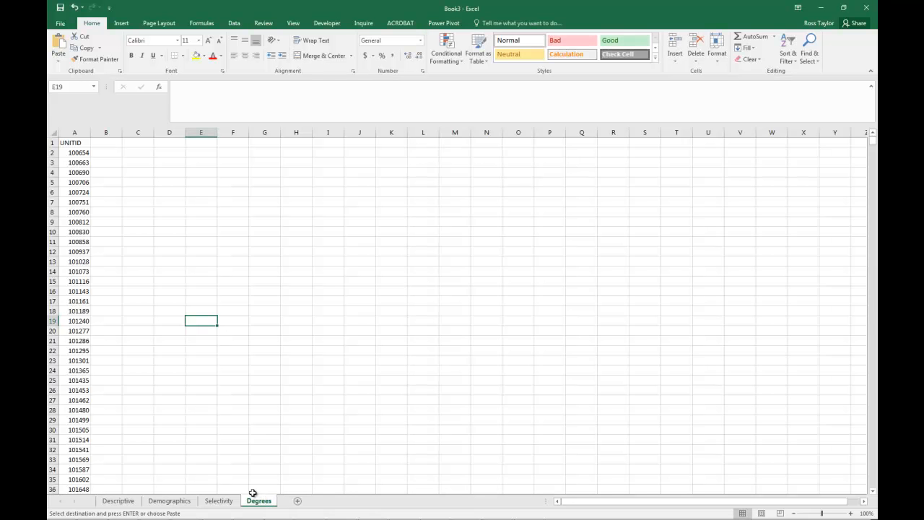
click(107, 143)
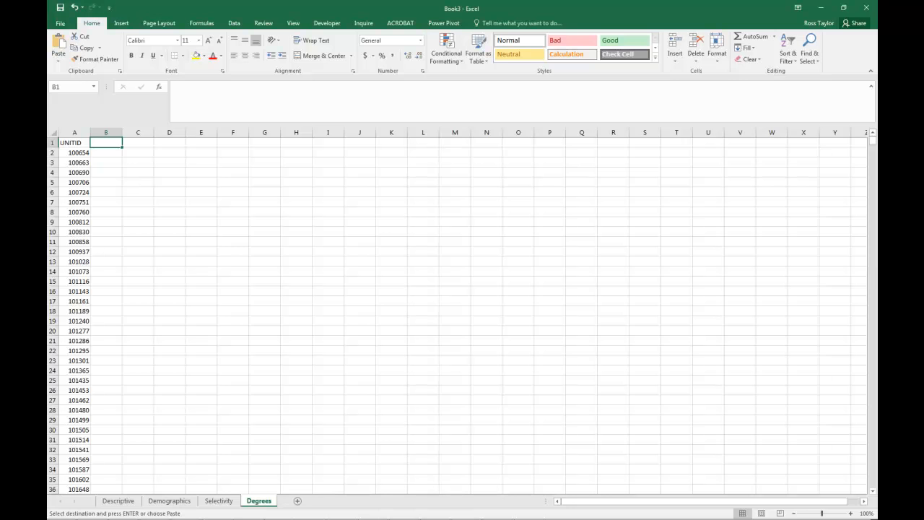
- Switch to CollegeScorecardDataDictionary-10-26-2016.xlsx and examine which data_dictionary rows describe the percentage of degrees awarded by field
key(alt+Tab)
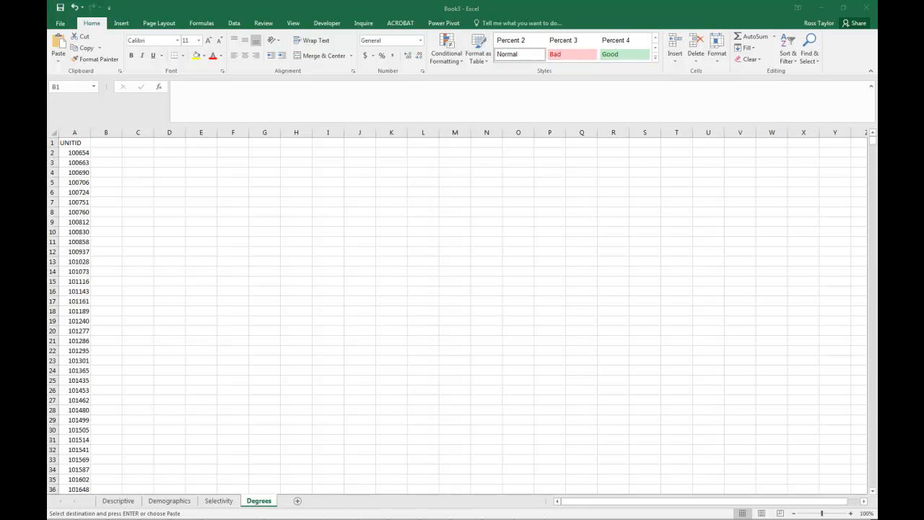
drag(229, 58, 358, 48)
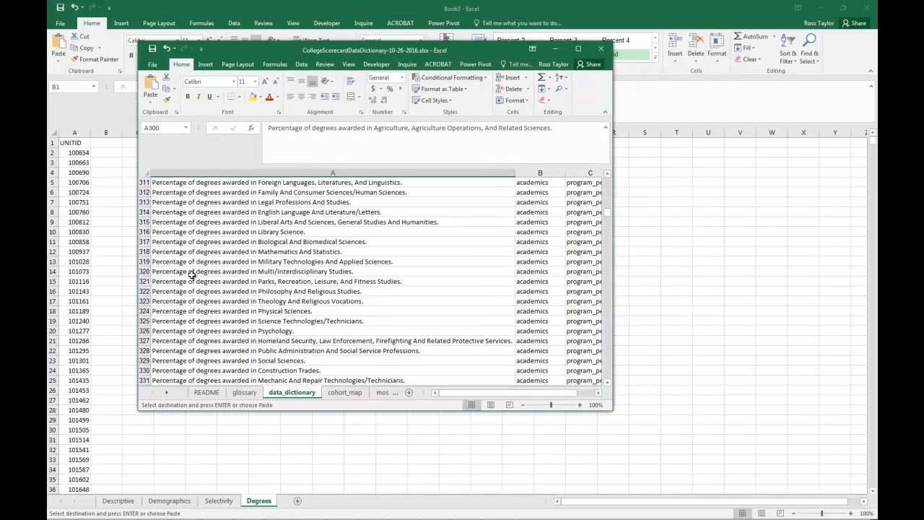
scroll(191, 275, down, 5)
scroll(191, 275, down, 1)
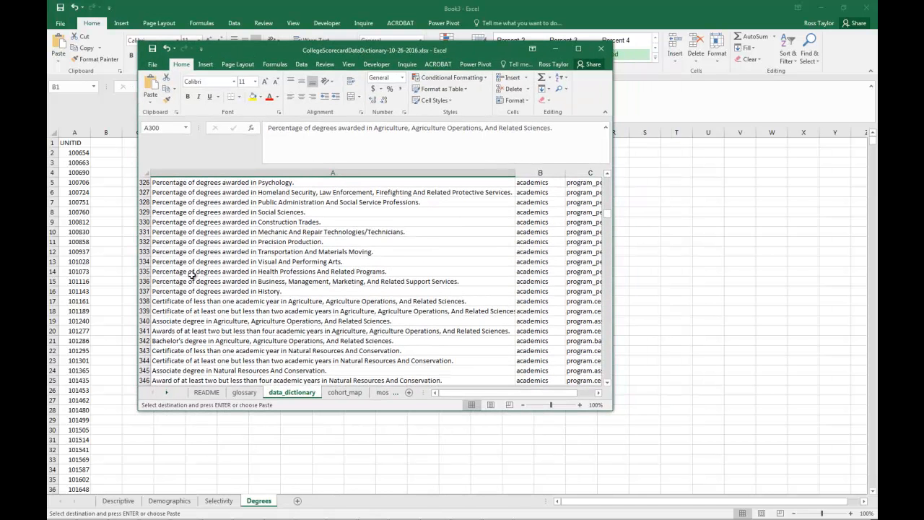
click(216, 300)
click(216, 291)
scroll(218, 292, up, 7)
scroll(217, 292, up, 2)
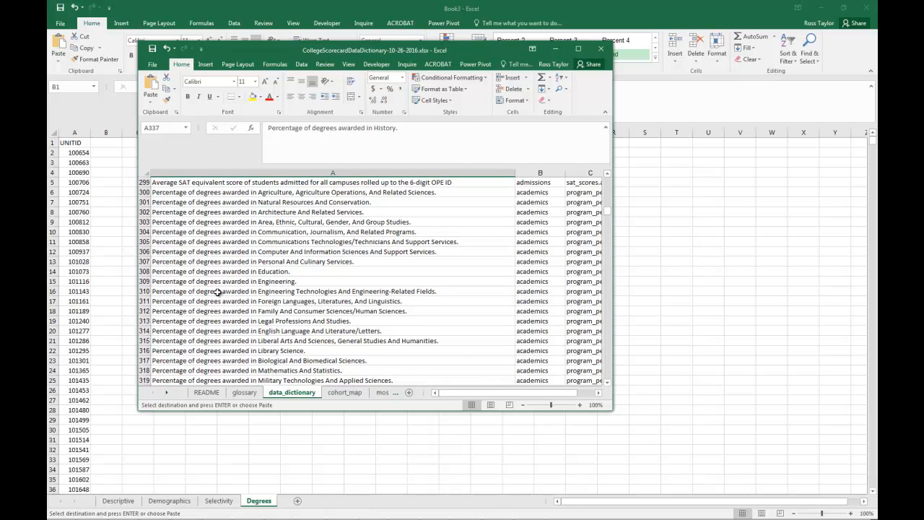
scroll(217, 291, up, 1)
drag(217, 291, 215, 333)
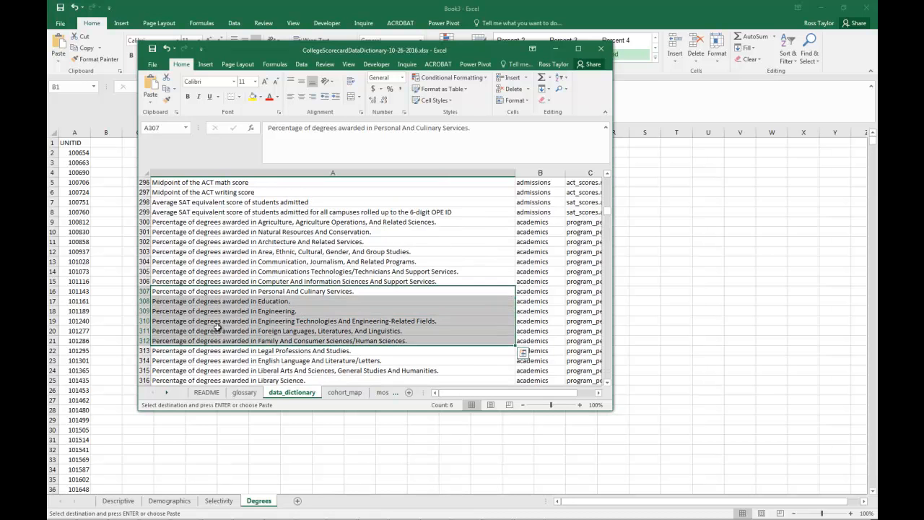
scroll(224, 310, up, 2)
- Select the data_dictionary descriptions from A300 down to row 529 to count the degree entries, check their variable names, and minimize the dictionary
click(194, 281)
drag(190, 283, 241, 287)
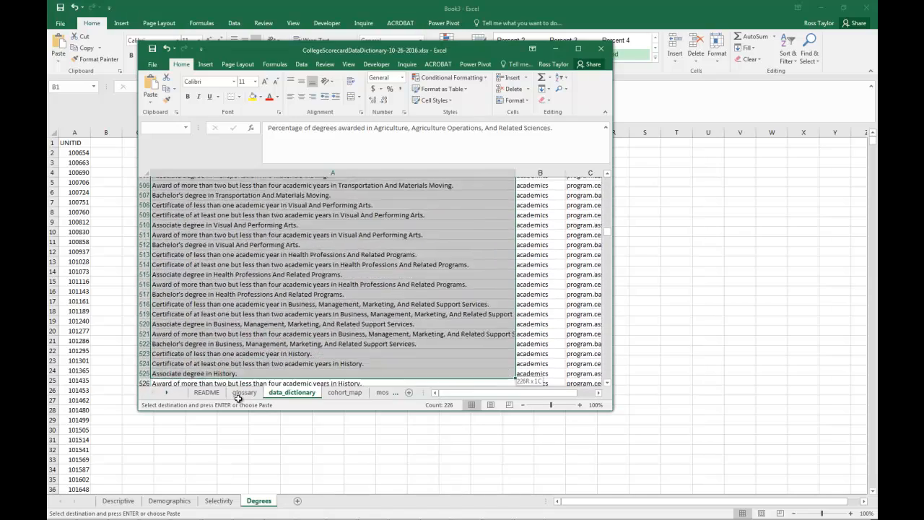
drag(238, 398, 271, 253)
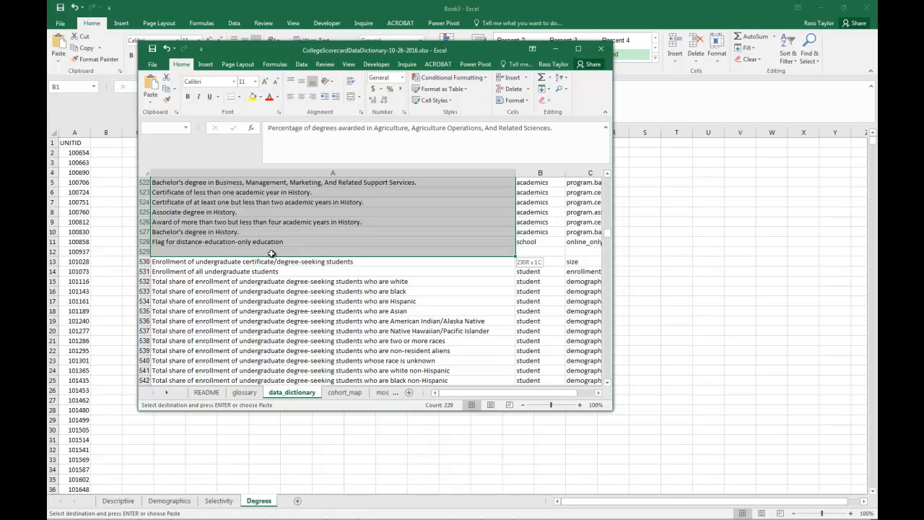
drag(272, 253, 272, 254)
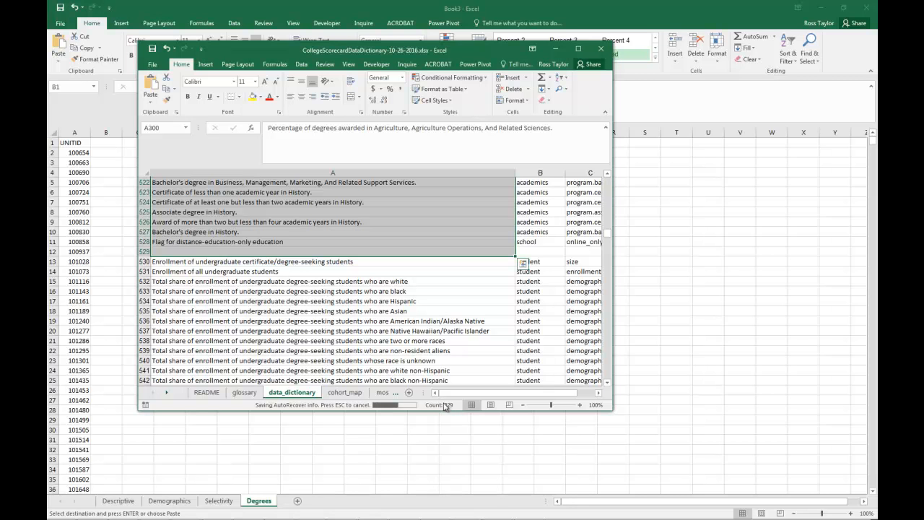
click(598, 392)
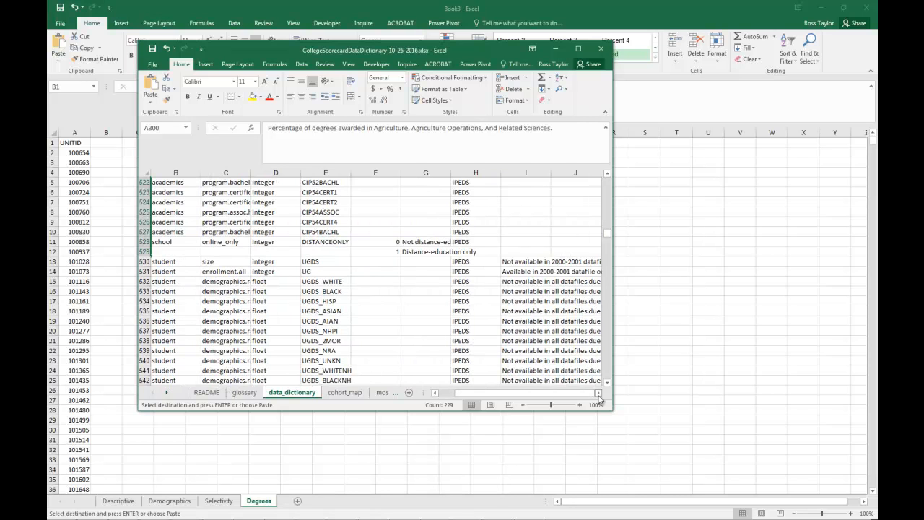
click(434, 392)
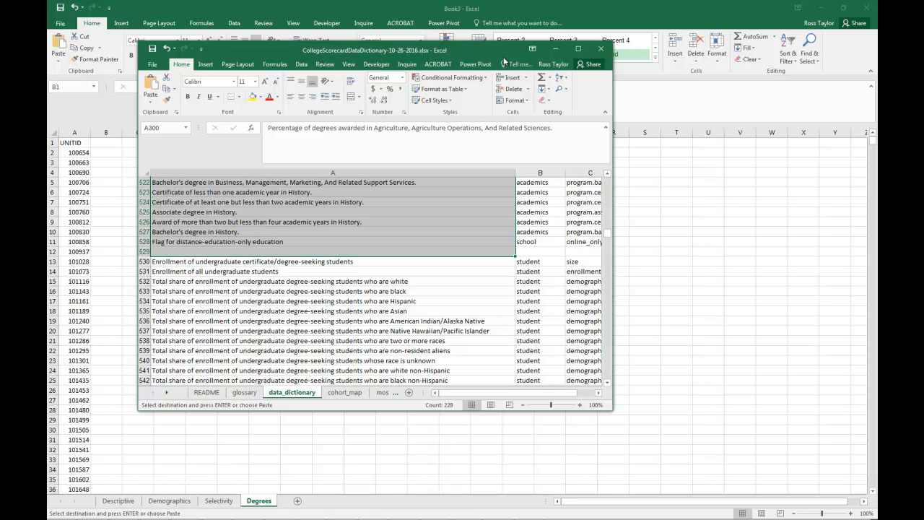
click(555, 48)
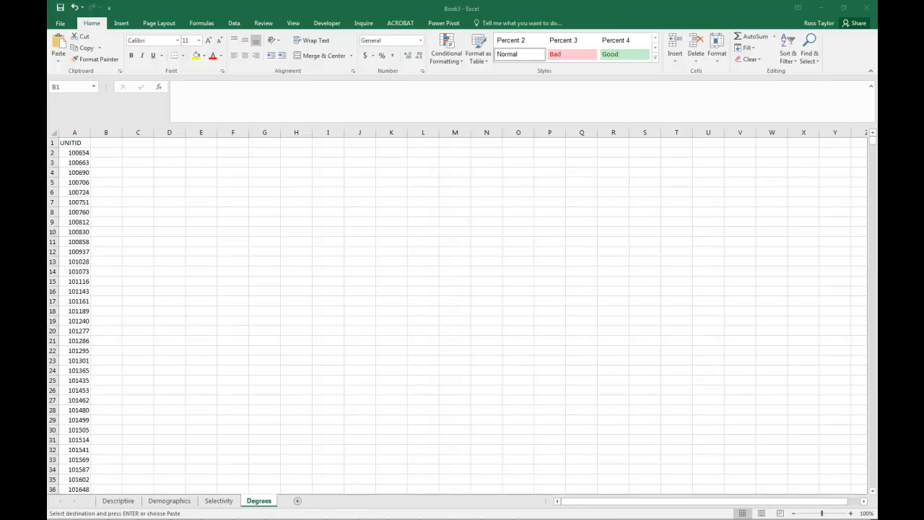
- Switch to CollegeDatasetCohort.xlsx and select the header cells from PCIP01 in BJ1 through the distance-education flag in KD1
key(alt+Tab)
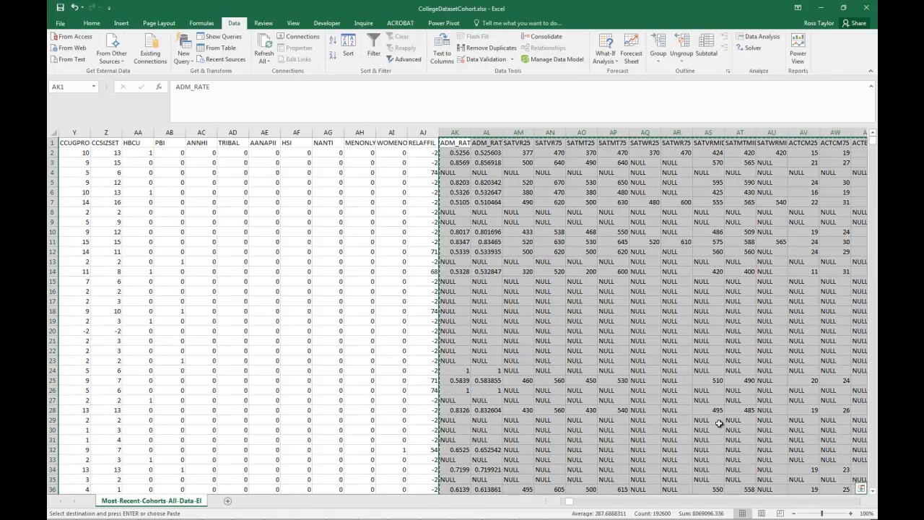
click(843, 501)
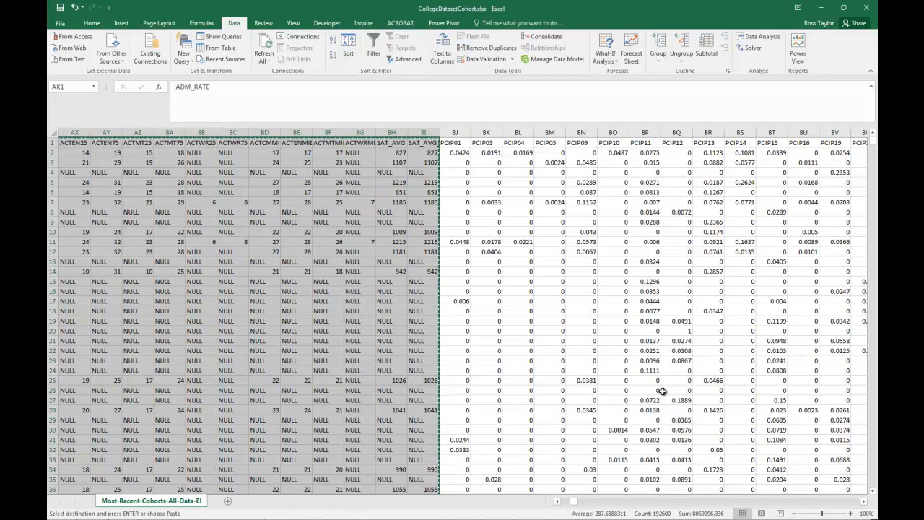
click(453, 142)
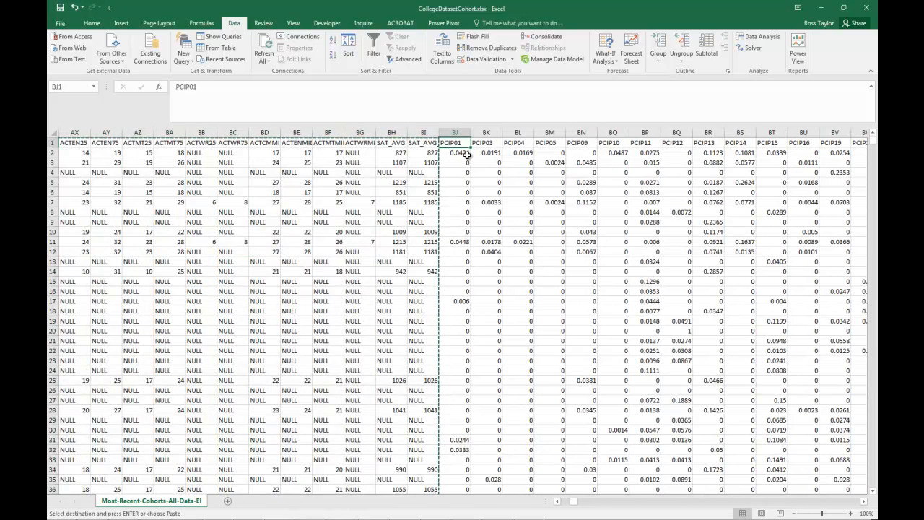
key(shift+Right)
key(shift+Right)
key(shift+Right)
key(shift+Right)
key(shift+Right)
key(shift+Right)
key(shift+Right)
key(shift+Right)
key(shift+Right)
key(shift+Right)
key(shift+Right)
key(shift+Right)
key(shift+Right)
key(shift+Right)
key(shift+Right)
key(shift+Right)
key(shift+Right)
key(shift+Right)
key(shift+Right)
key(shift+Right)
key(shift+Right)
key(shift+Right)
key(shift+Right)
key(shift+Right)
key(shift+Right)
key(shift+Right)
key(shift+Right)
key(shift+Right)
key(shift+Right)
key(shift+Right)
key(shift+Right)
key(shift+Right)
key(shift+Right)
key(shift+Right)
key(shift+Right)
key(shift+Right)
key(shift+Right)
key(shift+Right)
key(shift+Right)
key(shift+Right)
key(shift+Right)
key(shift+Right)
key(shift+Right)
key(shift+Right)
key(shift+Right)
key(shift+Right)
key(shift+Right)
key(shift+Right)
key(shift+Right)
key(shift+Right)
key(shift+Right)
key(shift+Right)
key(shift+Right)
key(shift+Right)
key(shift+Right)
key(shift+Right)
key(shift+Right)
key(shift+Right)
key(shift+Right)
key(shift+Right)
key(shift+Right)
key(shift+Right)
key(shift+Right)
key(shift+Right)
key(shift+Right)
key(shift+Right)
key(shift+Right)
key(shift+Right)
key(shift+Right)
key(shift+Right)
key(shift+Right)
key(shift+Right)
key(shift+Right)
key(shift+Right)
key(shift+Right)
key(shift+Right)
key(shift+Right)
key(shift+Right)
key(shift+Right)
key(shift+Right)
key(shift+Right)
key(shift+Right)
key(shift+Right)
key(shift+Right)
key(shift+Right)
key(shift+Right)
key(shift+Right)
key(shift+Right)
key(shift+Right)
key(shift+Right)
key(shift+Right)
key(shift+Right)
key(shift+Right)
key(shift+Right)
key(shift+Right)
key(shift+Right)
key(shift+Right)
key(shift+Right)
key(shift+Right)
key(shift+Right)
key(shift+Right)
key(shift+Right)
key(shift+Right)
key(shift+Right)
key(shift+Right)
key(shift+Right)
key(shift+Right)
key(shift+Right)
key(shift+Right)
key(shift+Right)
key(shift+Right)
key(shift+Right)
key(shift+Right)
key(shift+Right)
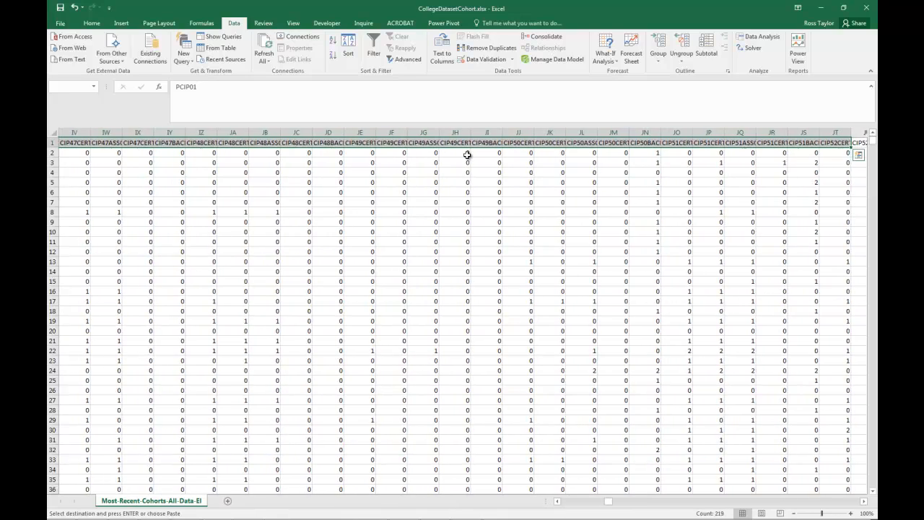
key(shift+Right)
key(shift+Right)
key(shift+Right)
key(shift+Right)
key(shift+Right)
key(shift+Right)
key(shift+Right)
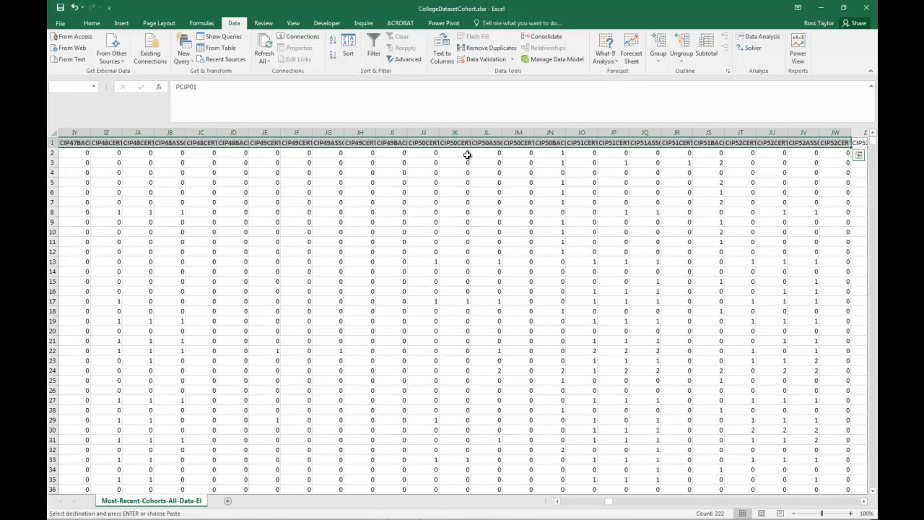
key(shift+Right)
key(shift+Right)
key(shift+Right)
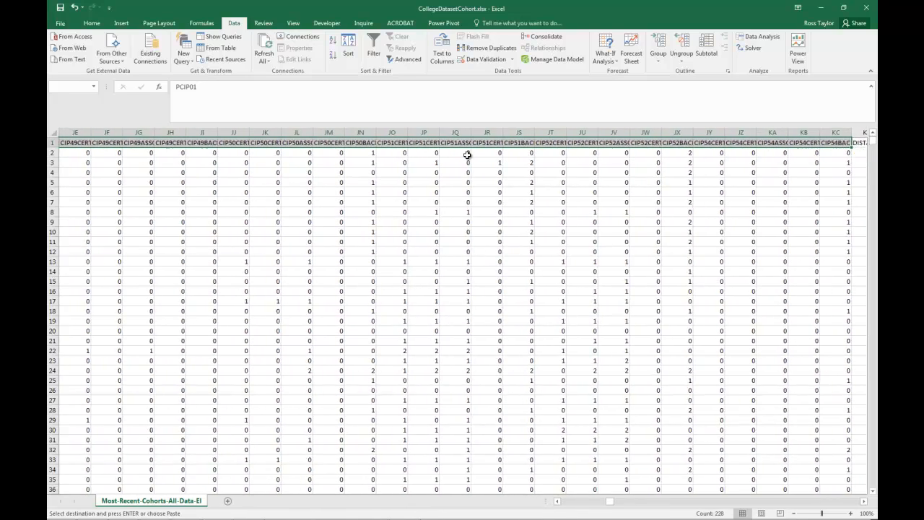
key(shift+Left)
key(shift+Left)
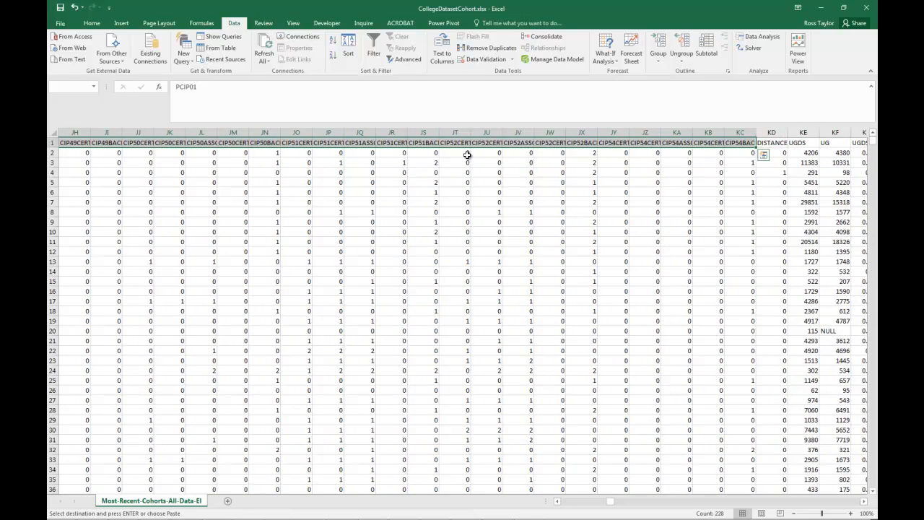
key(shift+Right)
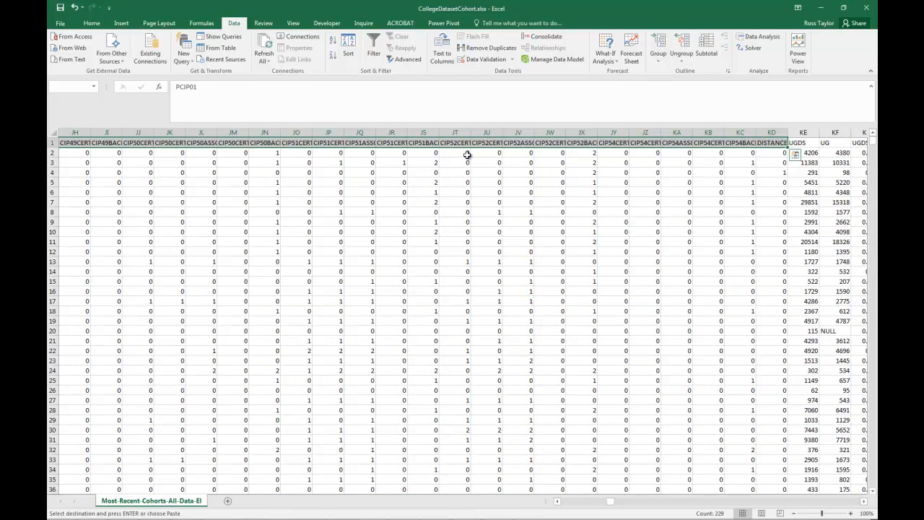
- Extend the BJ1 to KD1 header selection down to the last data row and copy the block
key(ctrl+shift+Down)
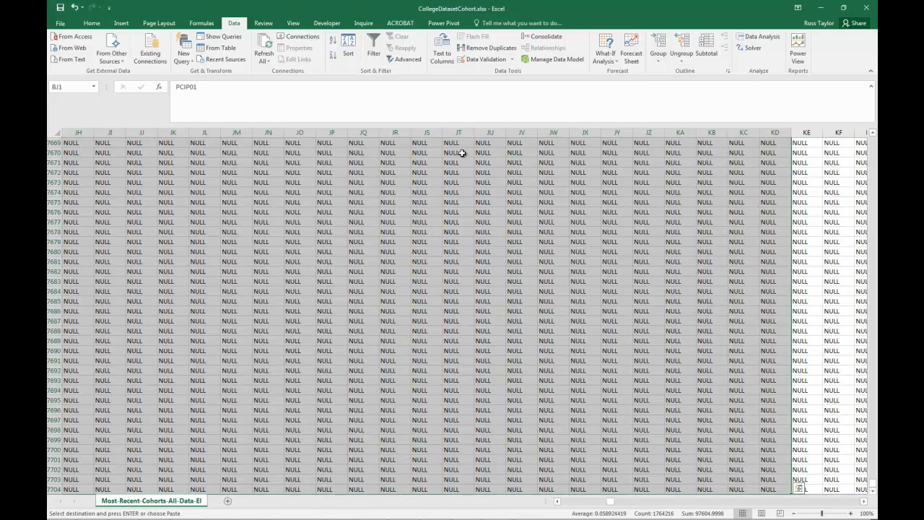
right_click(504, 231)
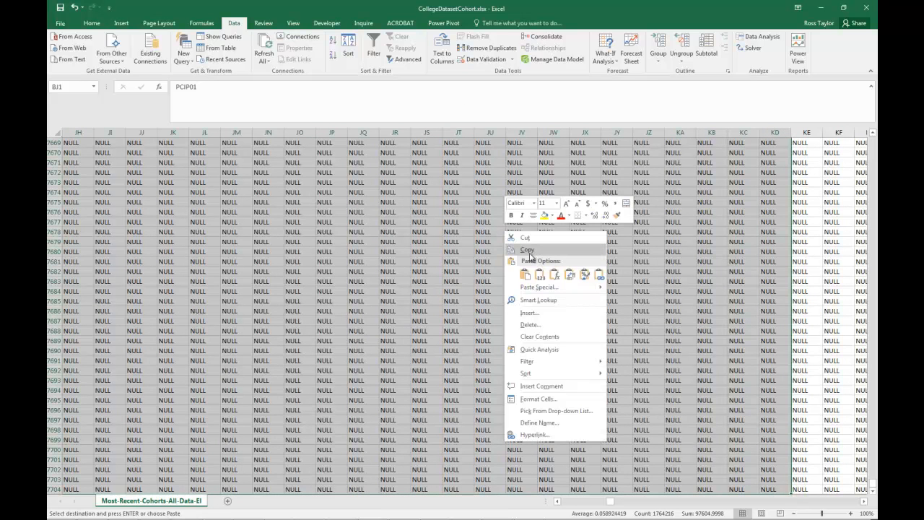
click(528, 249)
key(ctrl+BackSpace)
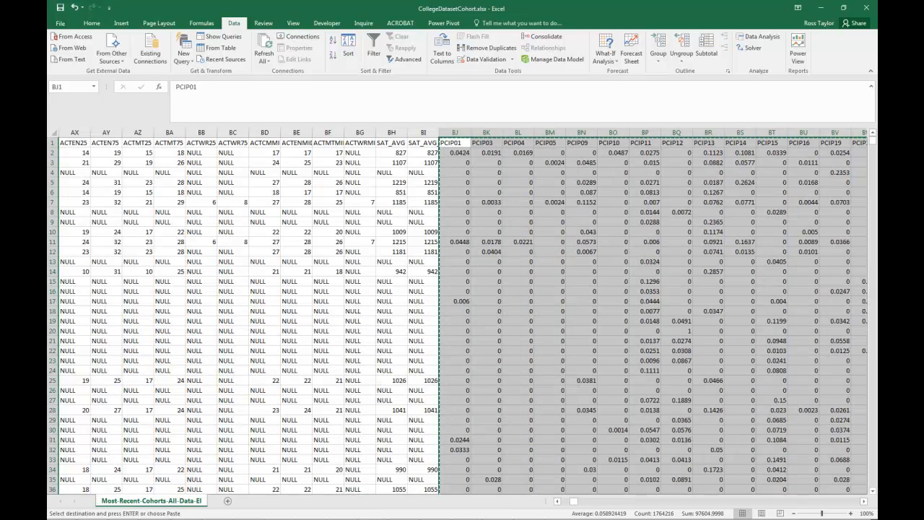
- Switch to the new workbook and paste the copied degree columns at cell B1 of the Degrees worksheet
key(ctrl+n)
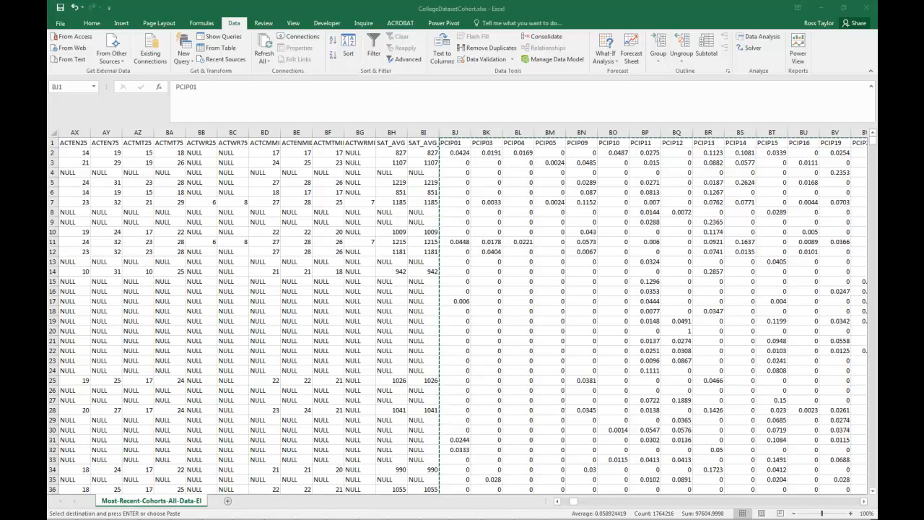
key(alt+Tab)
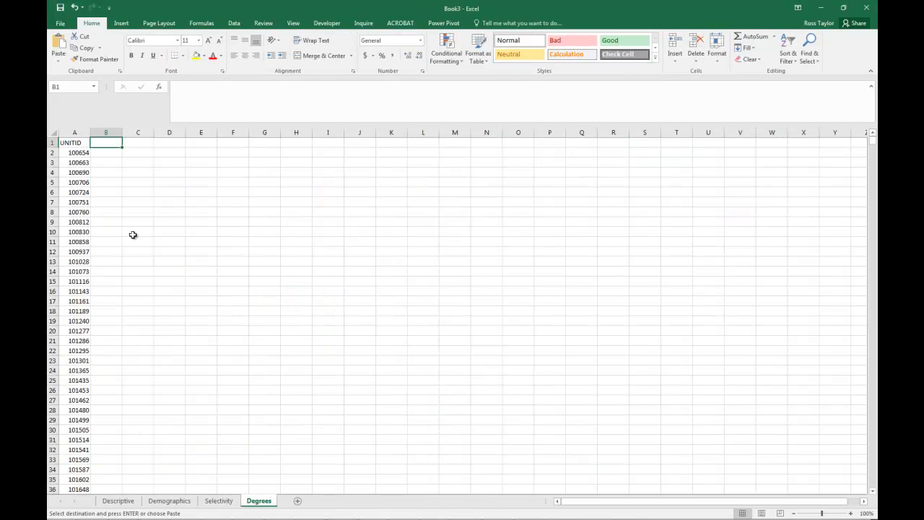
right_click(108, 143)
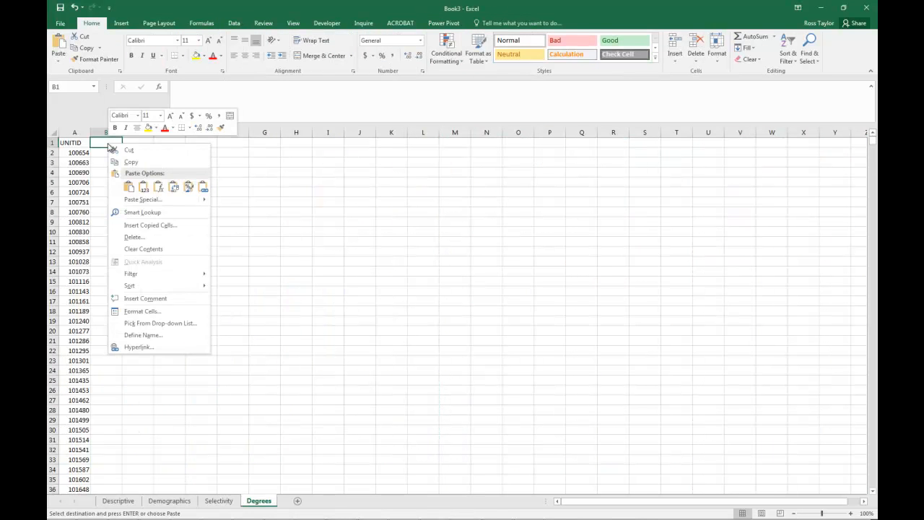
click(130, 188)
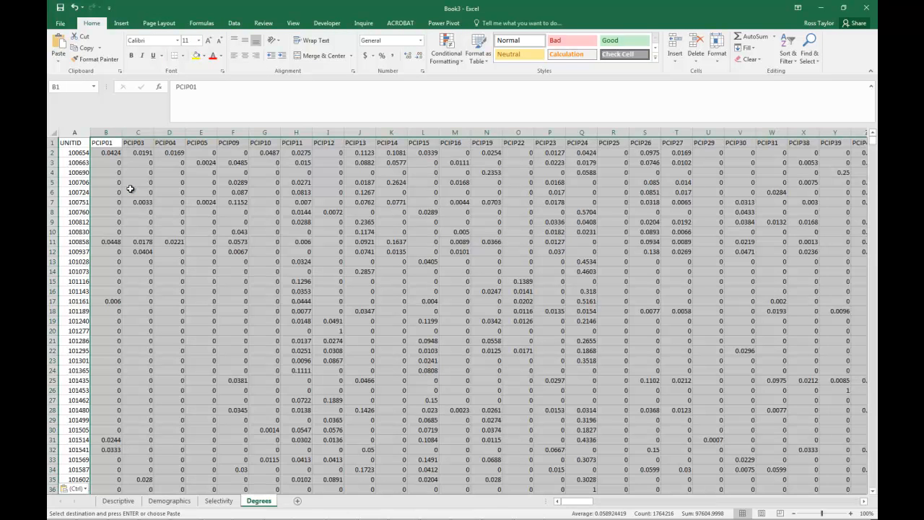
- Add two new worksheets after Degrees, and copy the full UNITID column from A1 down on the Degrees worksheet
click(296, 501)
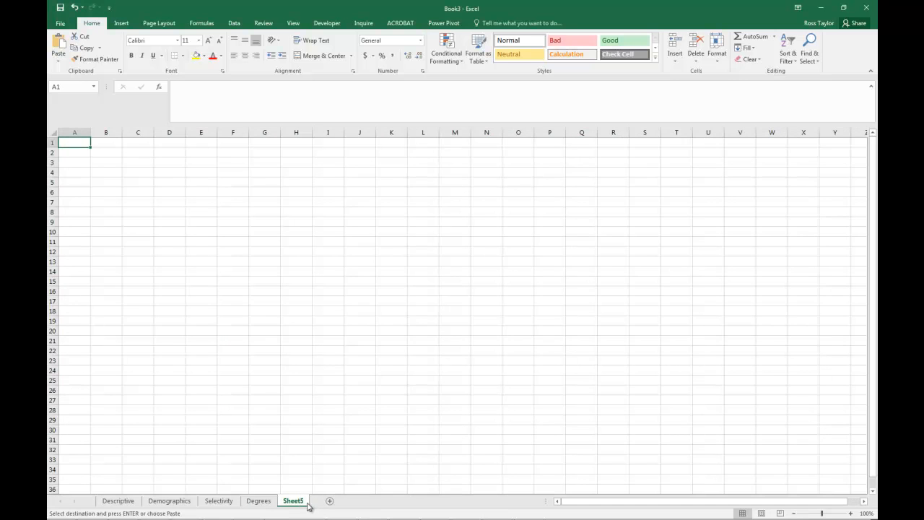
click(329, 501)
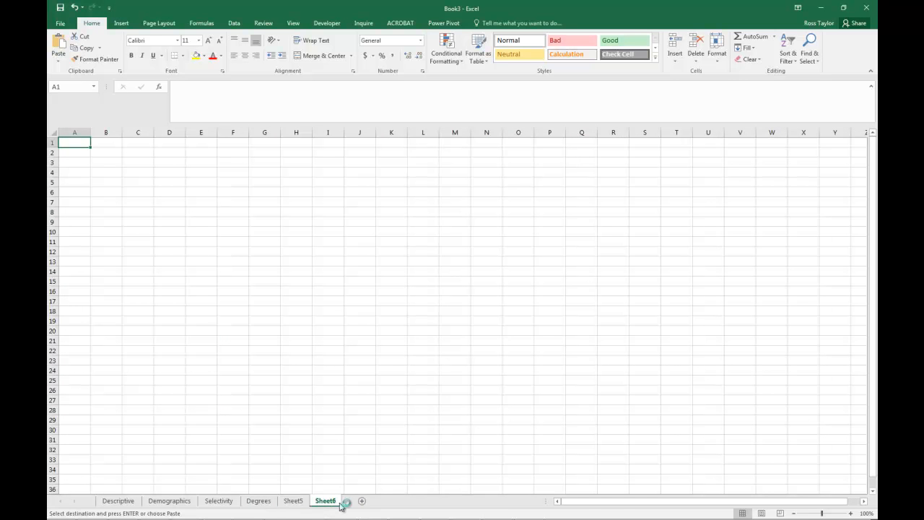
click(258, 501)
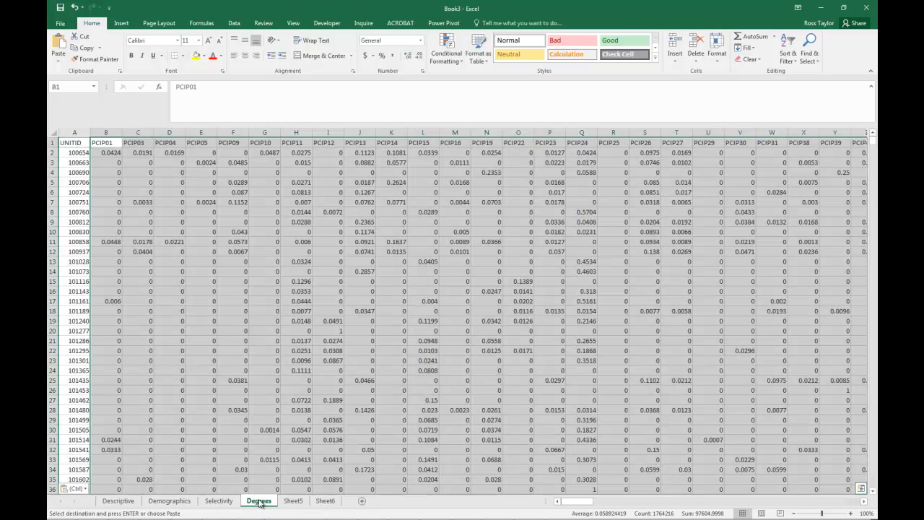
click(64, 144)
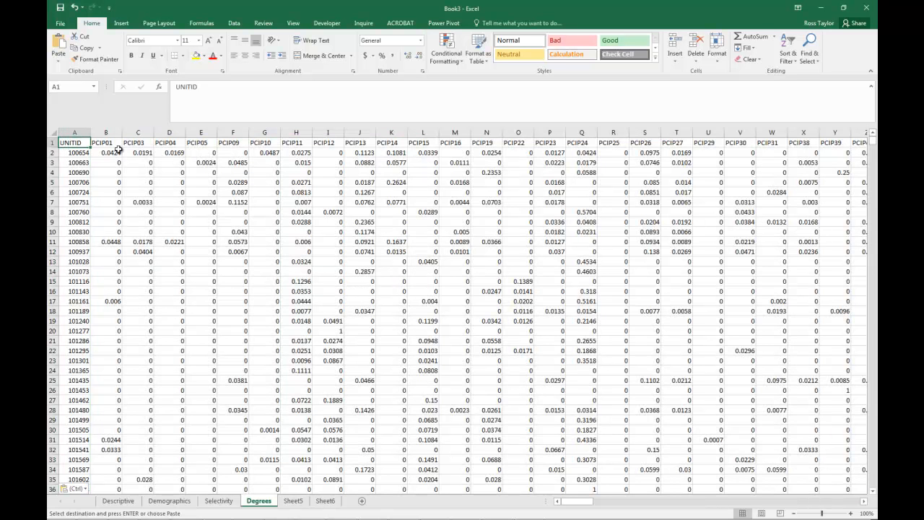
key(ctrl+shift+Down)
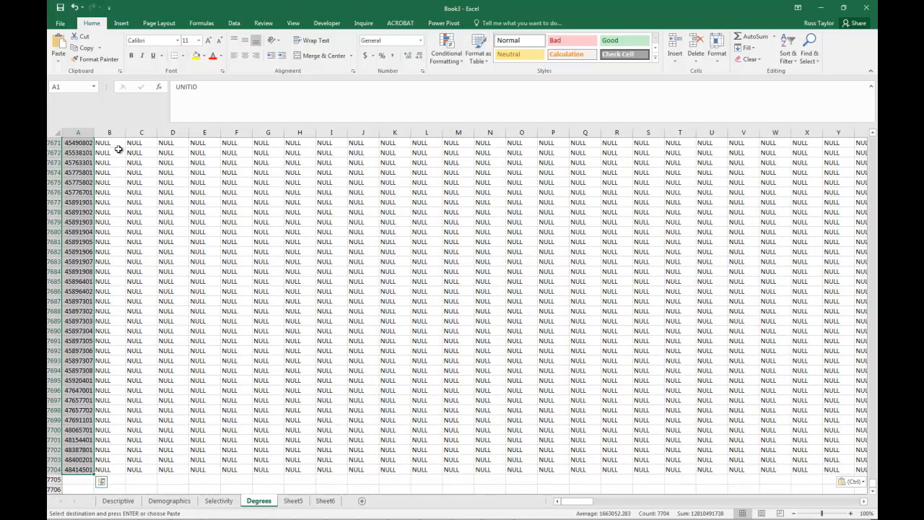
- Paste the copied UNITID column at cell A1 of both Sheet5 and Sheet6
click(293, 500)
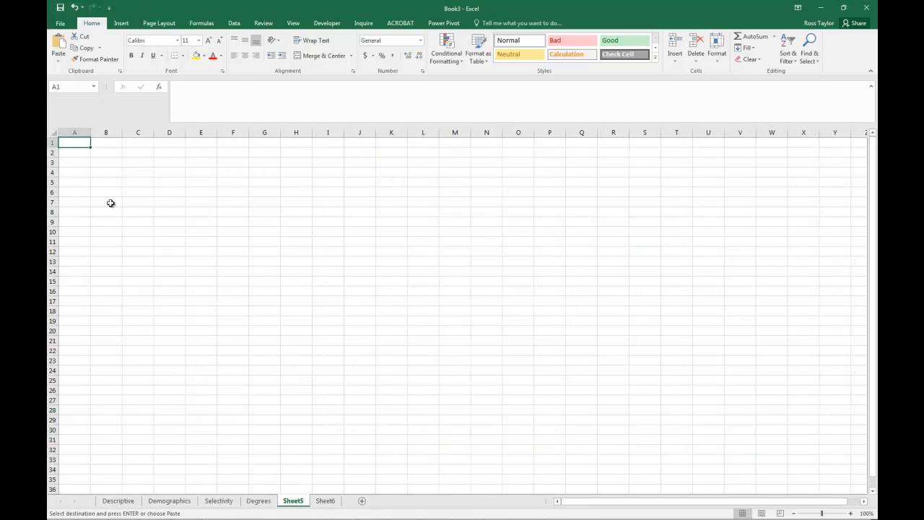
key(ctrl+v)
click(326, 500)
key(ctrl+v)
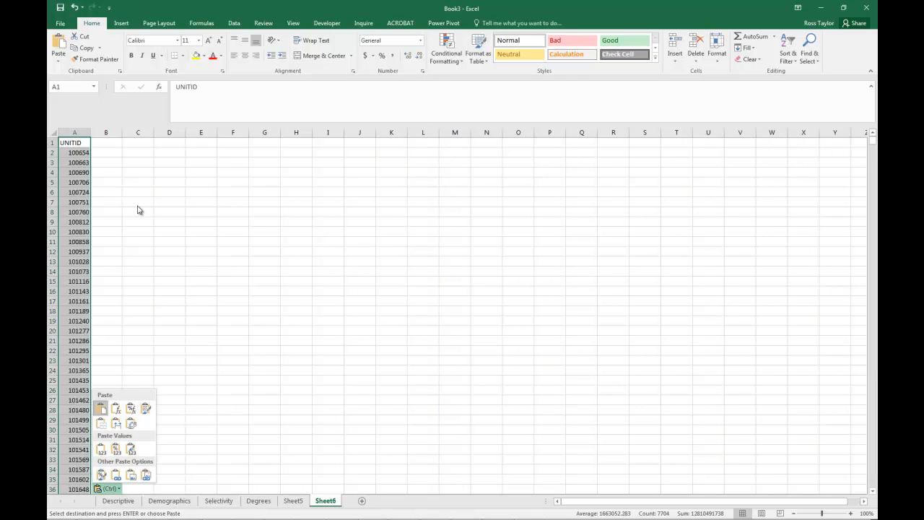
- Add two more worksheets, Sheet7 and Sheet8, and paste the UNITID column at cell A1 of Sheet7
click(361, 501)
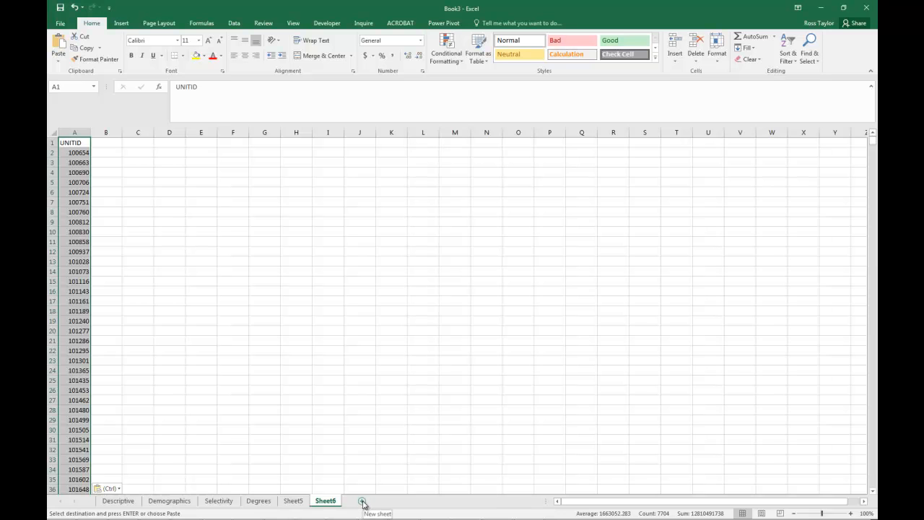
click(362, 502)
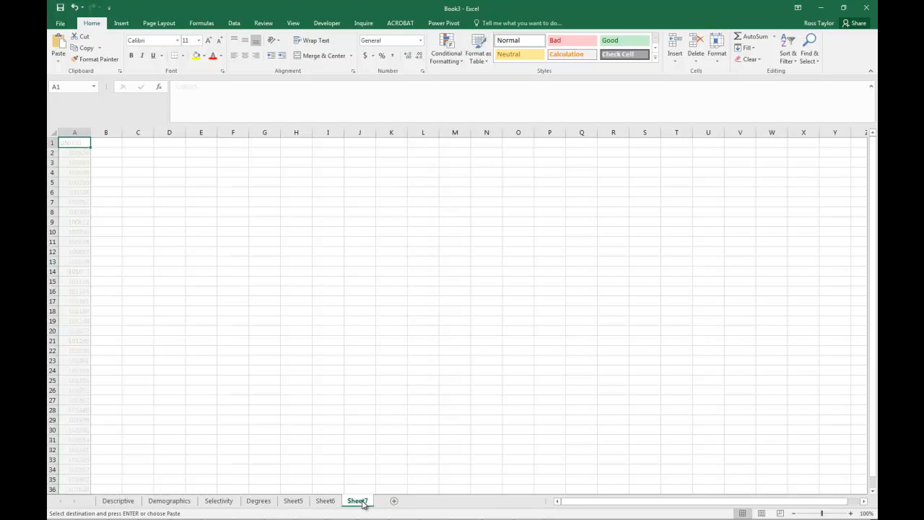
click(395, 502)
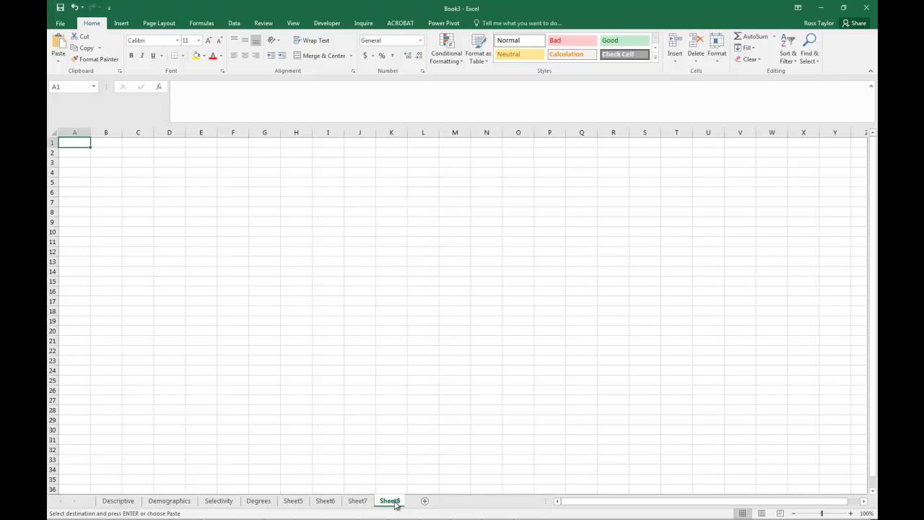
click(360, 500)
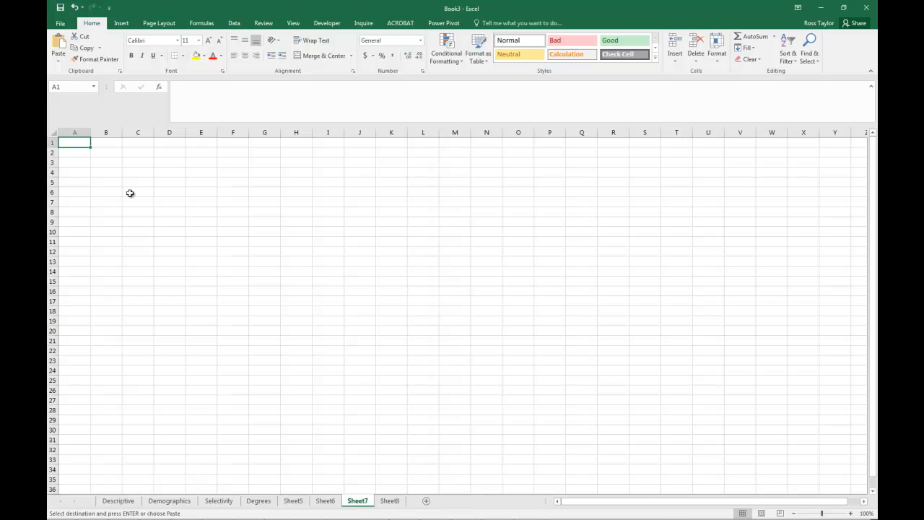
key(ctrl+v)
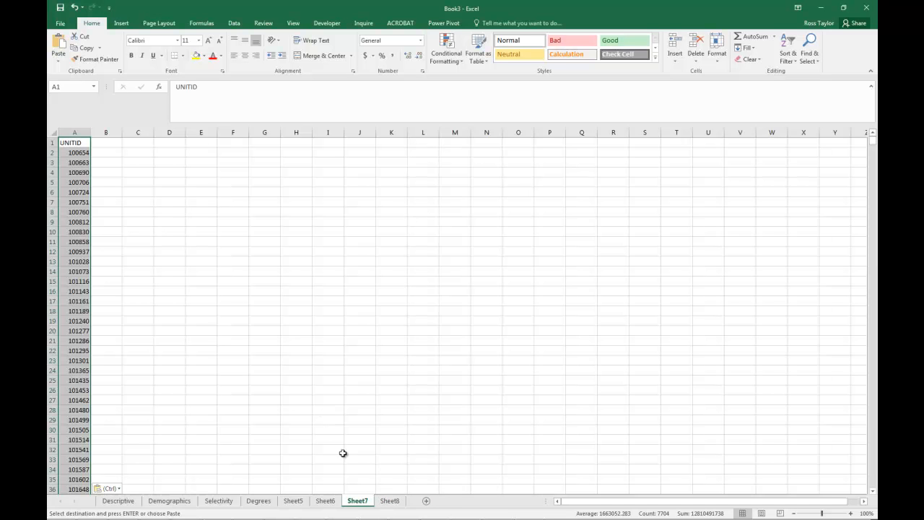
click(390, 500)
key(Escape)
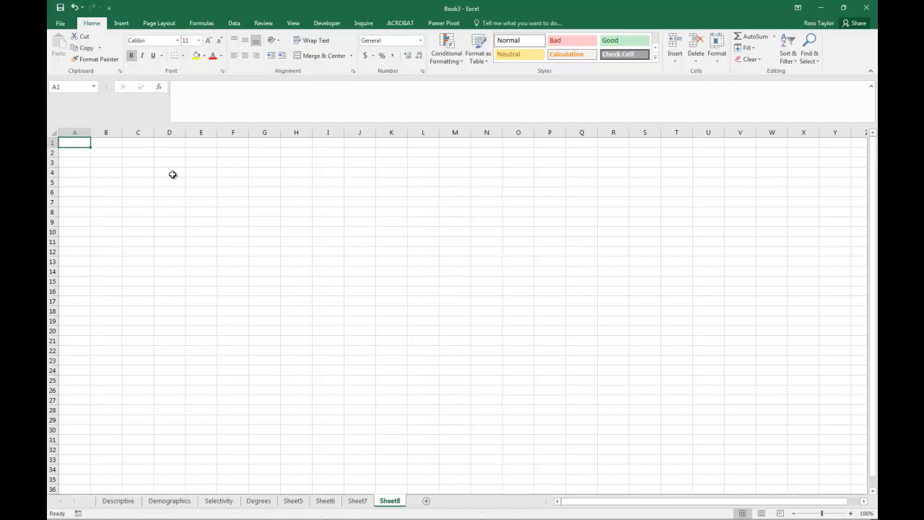
right_click(78, 145)
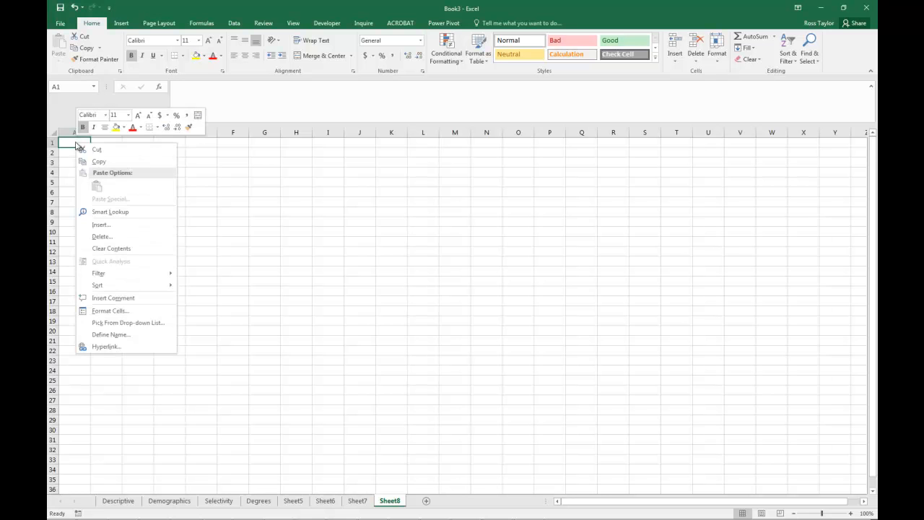
click(303, 241)
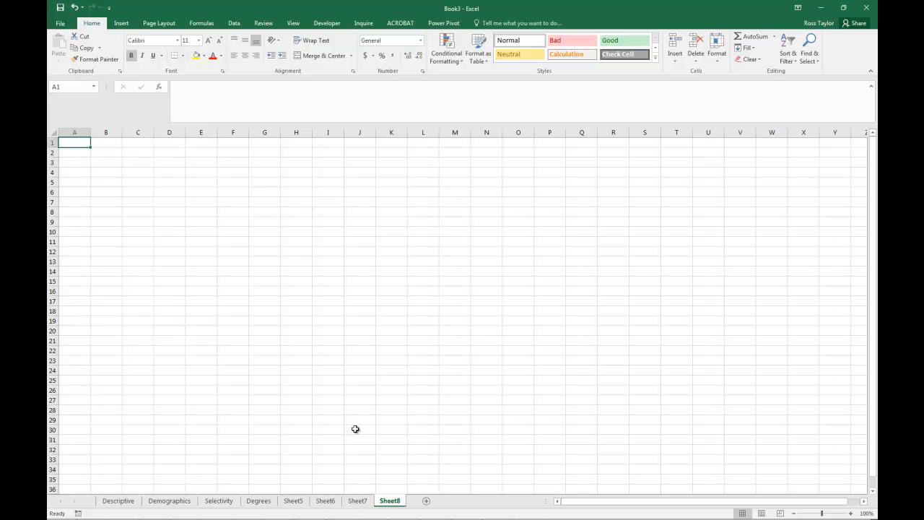
- Return to Sheet5 and bring the data dictionary window over it to review the descriptions from A530 onward
click(355, 500)
click(325, 500)
click(293, 501)
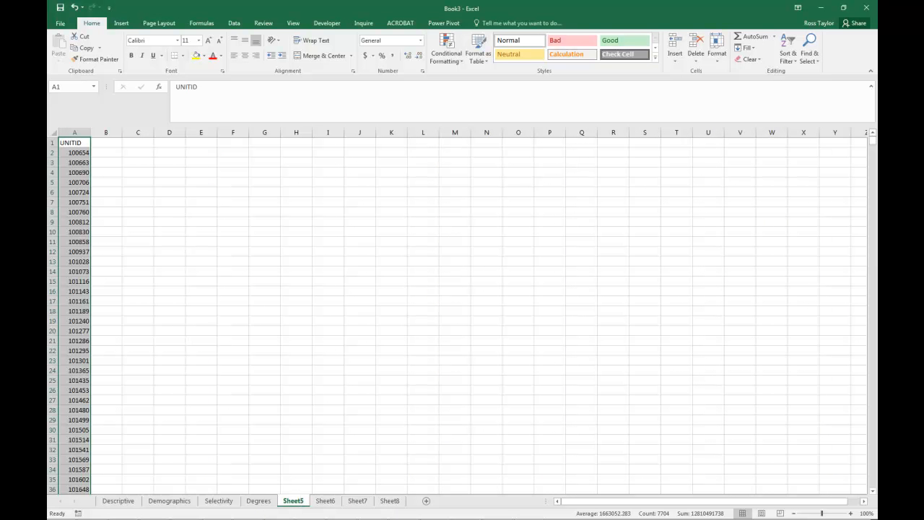
key(alt+Tab)
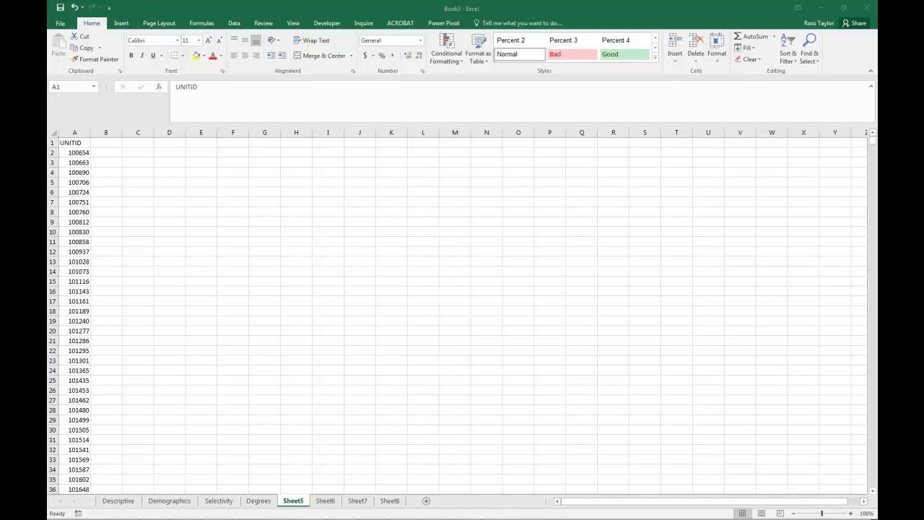
drag(46, 61, 312, 107)
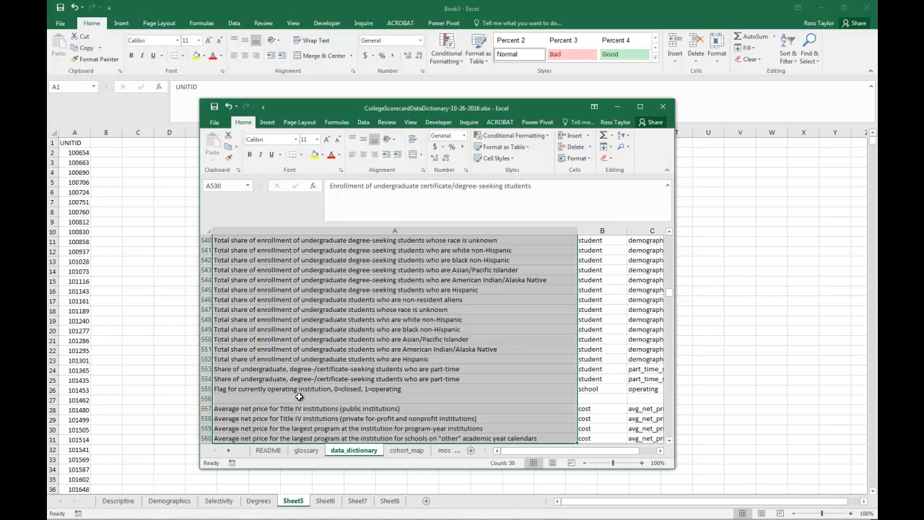
- Check where the net price entries start at row 557 of data_dictionary and their variable name, and move the dictionary window out of view
click(298, 397)
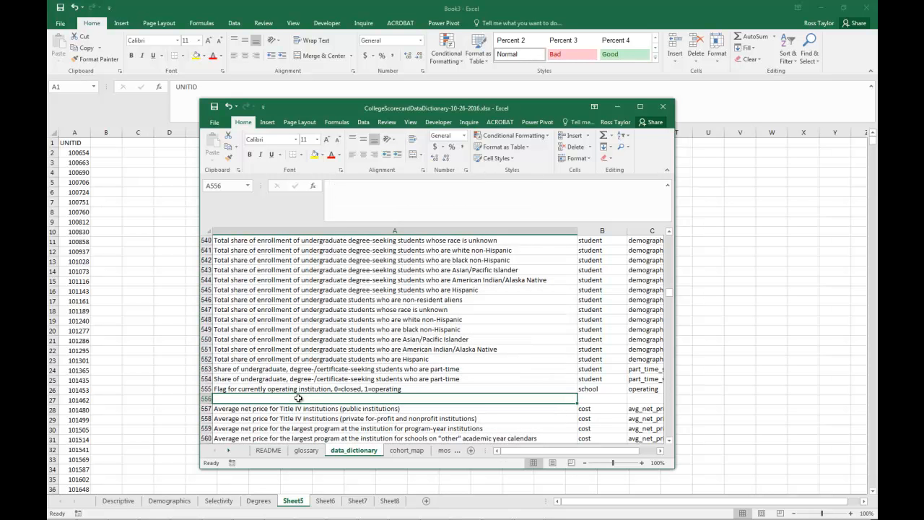
click(288, 409)
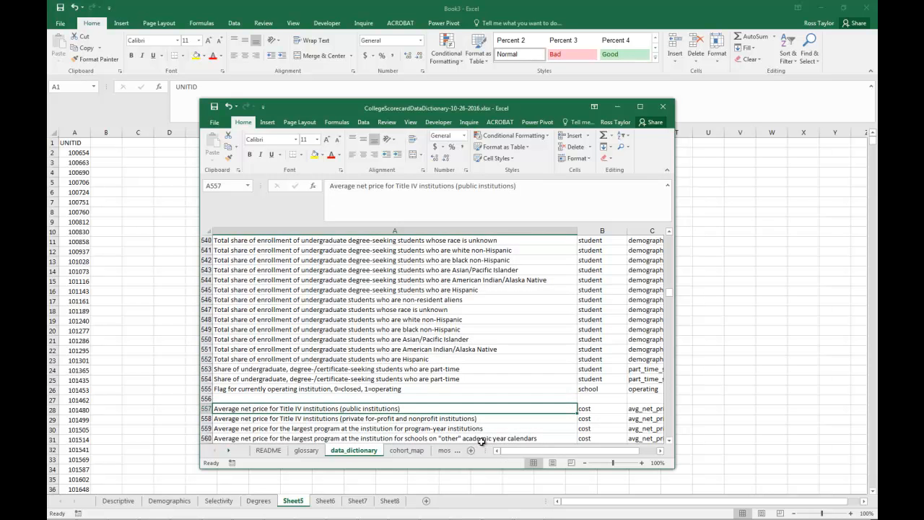
key(Right)
key(Right)
key(Right)
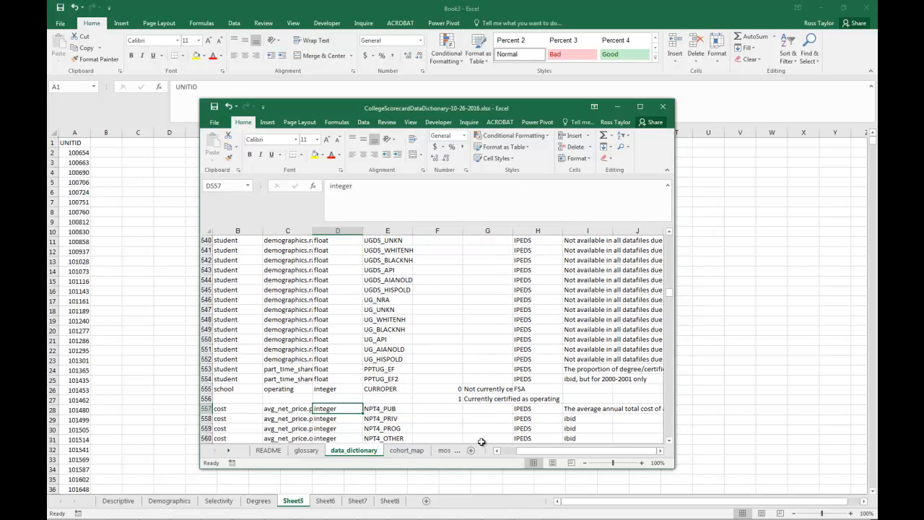
key(Right)
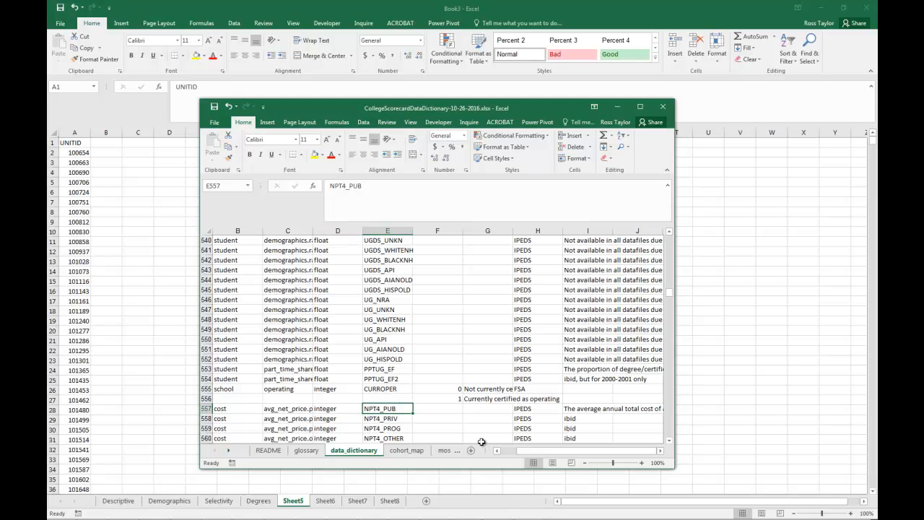
key(Left)
key(Left)
key(Left)
key(Left)
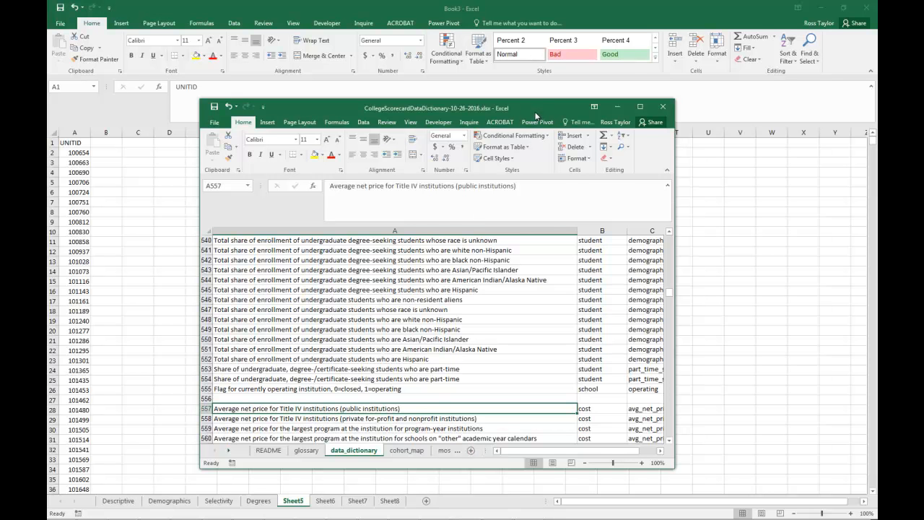
drag(539, 109, 48, 122)
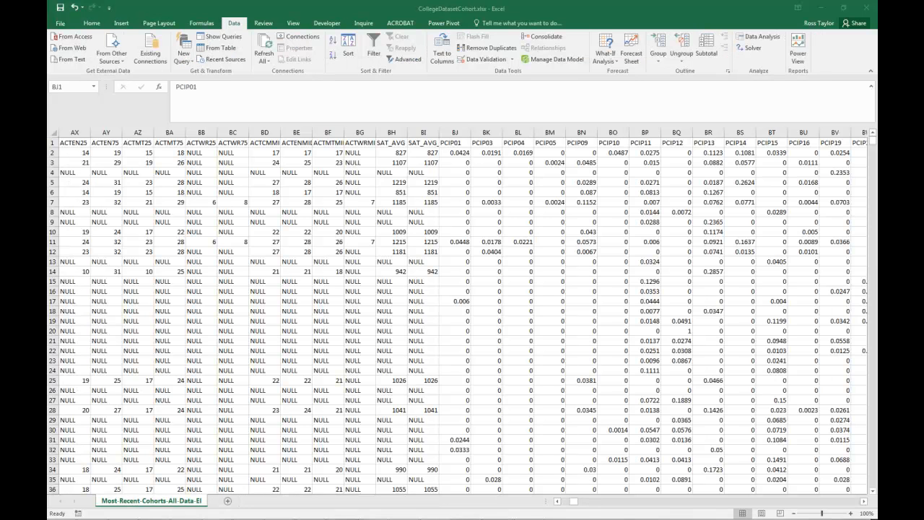
- Switch to CollegeDatasetCohort.xlsx and select the first five rows from UGDS in KE1 through the currently-operating flag column LD
key(ctrl+shift+End)
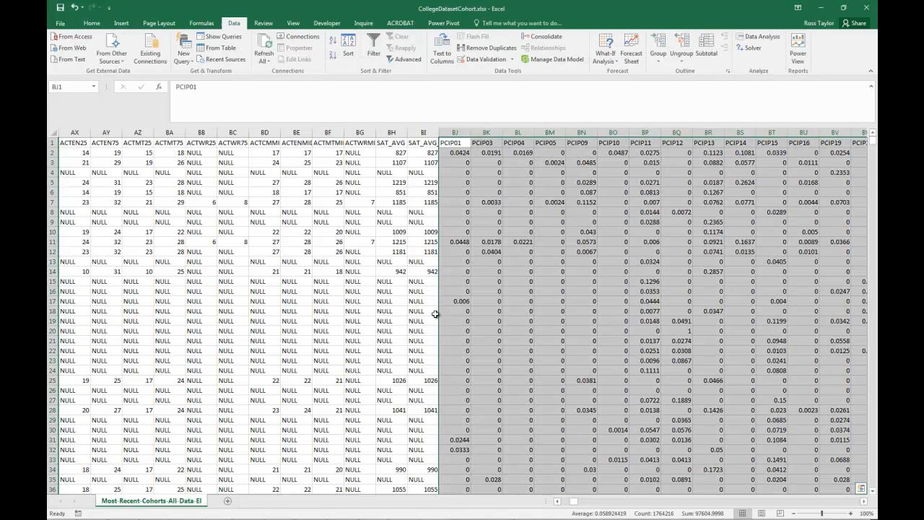
click(854, 503)
drag(854, 504, 854, 504)
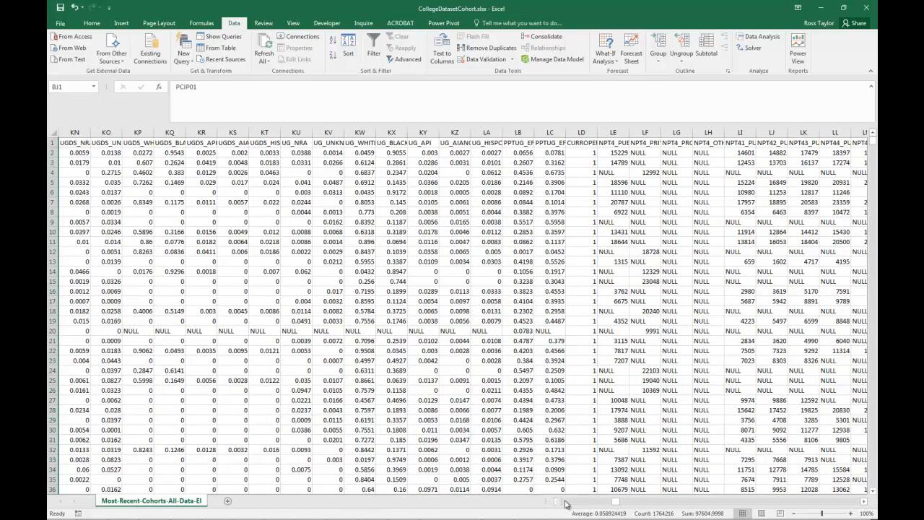
drag(558, 503, 557, 503)
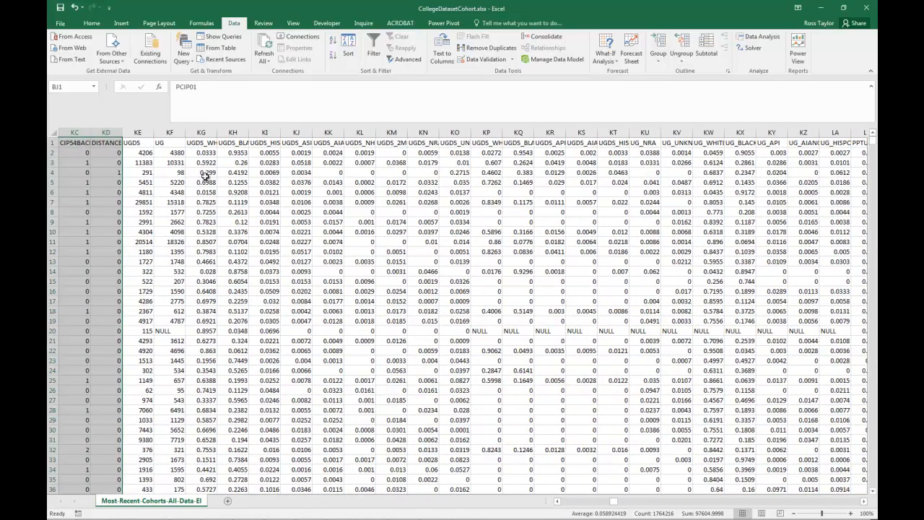
drag(135, 142, 601, 196)
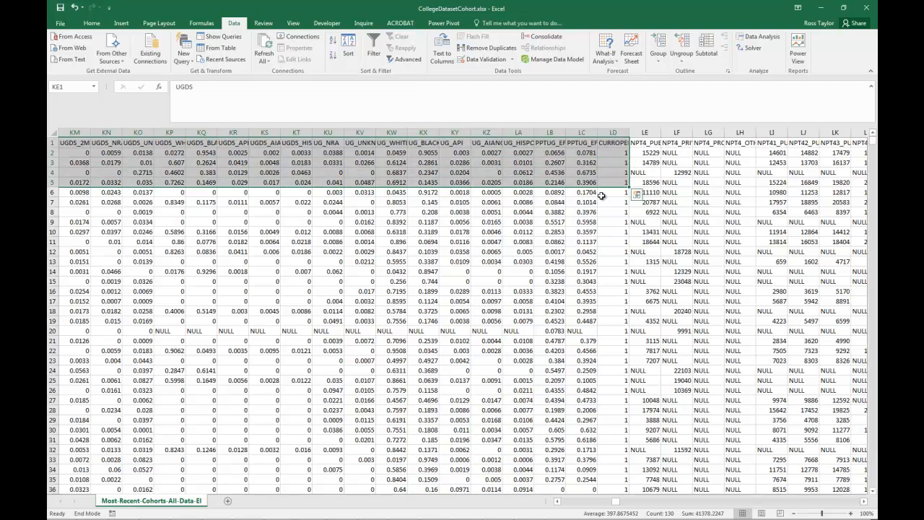
- Extend the KE to LD selection down to the last data row and copy the block
key(ctrl+shift+Down)
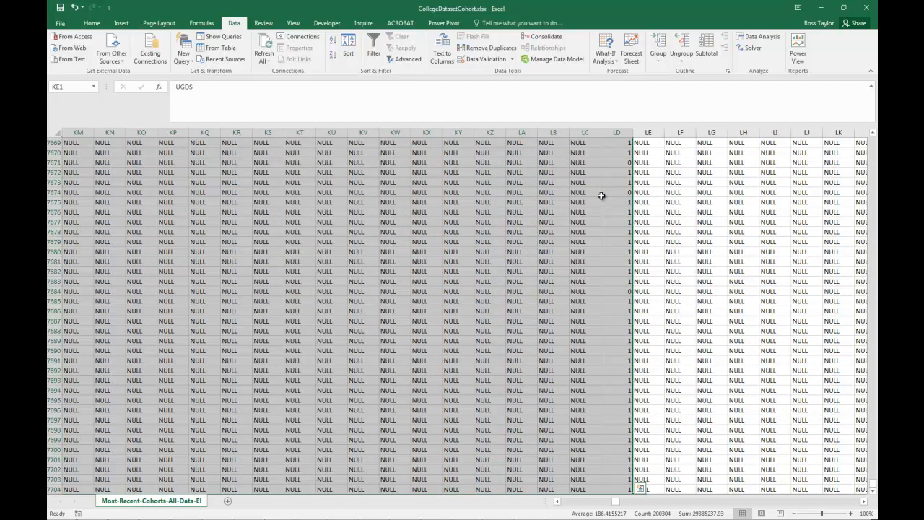
right_click(462, 231)
click(509, 253)
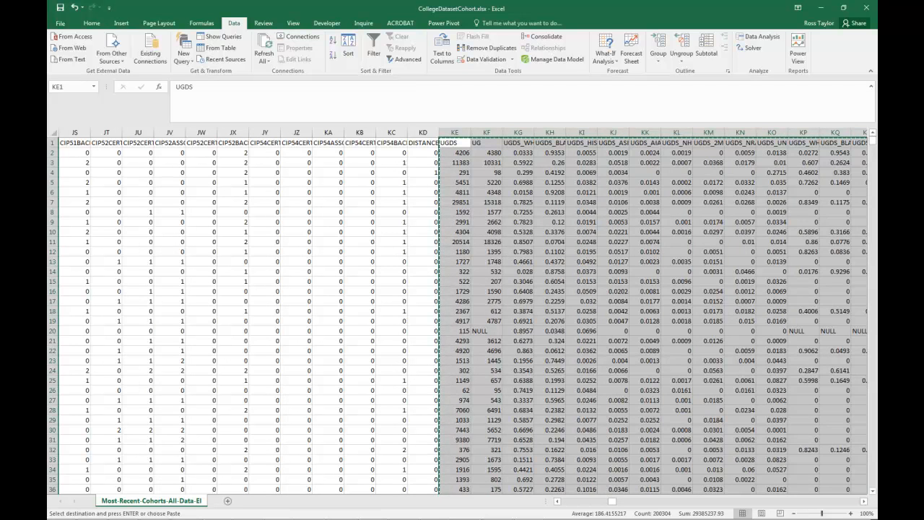
- Switch to the new workbook and paste the copied enrollment columns at cell B1 of Sheet5
key(alt+Tab)
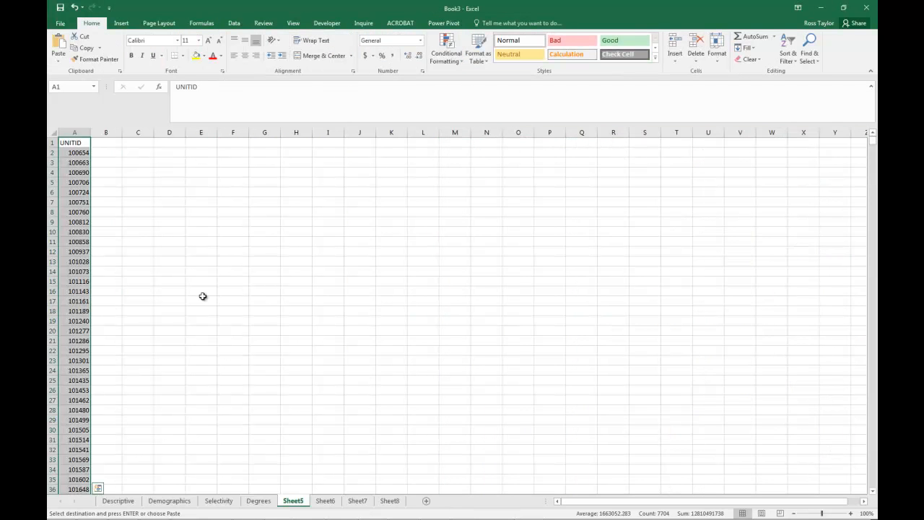
click(107, 142)
right_click(107, 142)
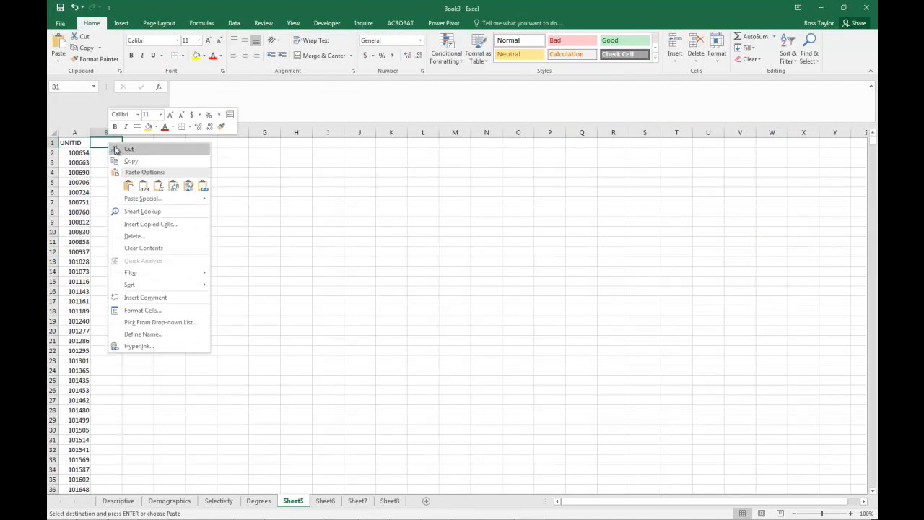
click(128, 185)
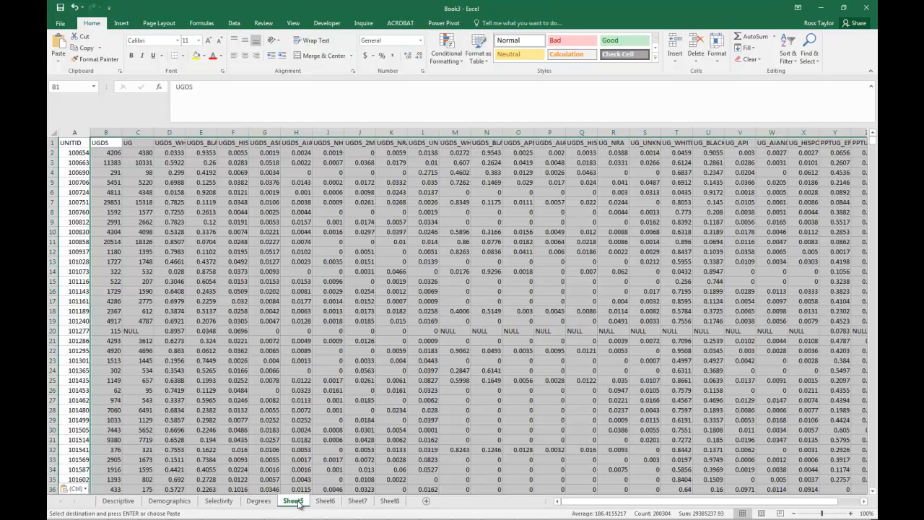
- Rename Sheet5 as EnrollDescriptive
double_click(299, 502)
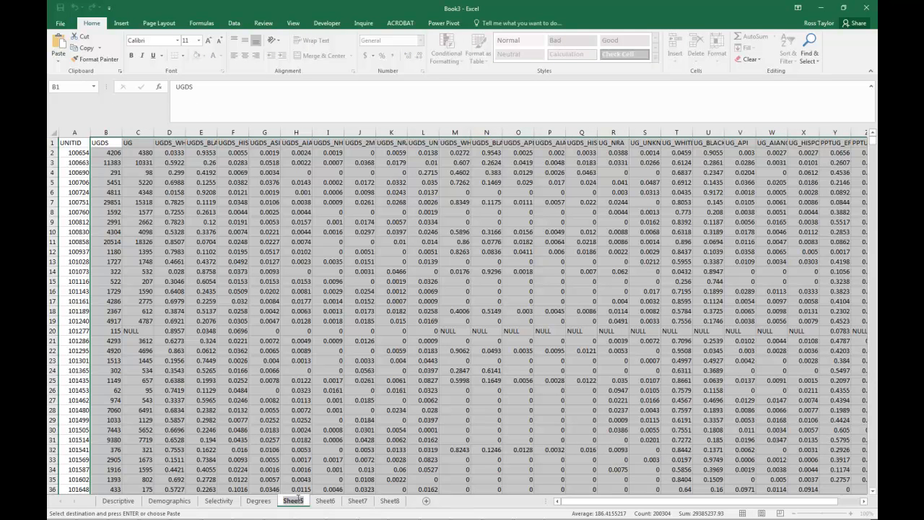
text(e)
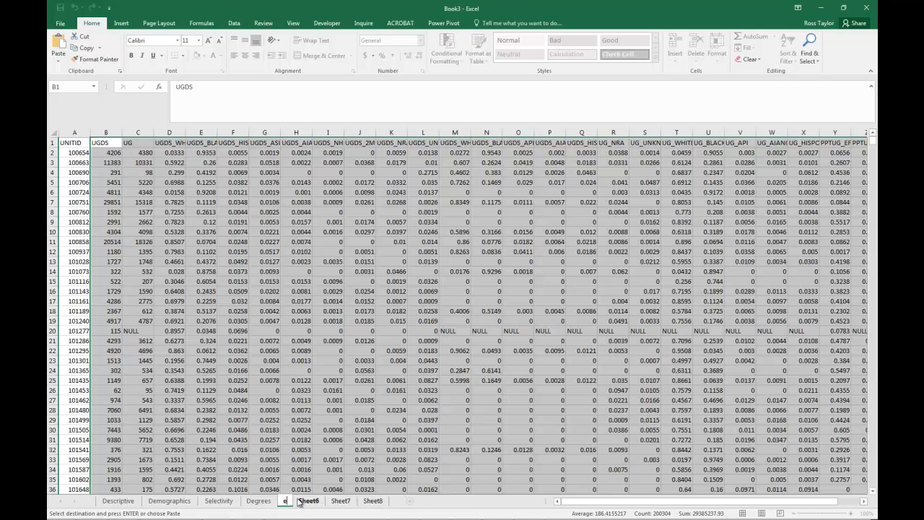
key(BackSpace)
text(EnrollID)
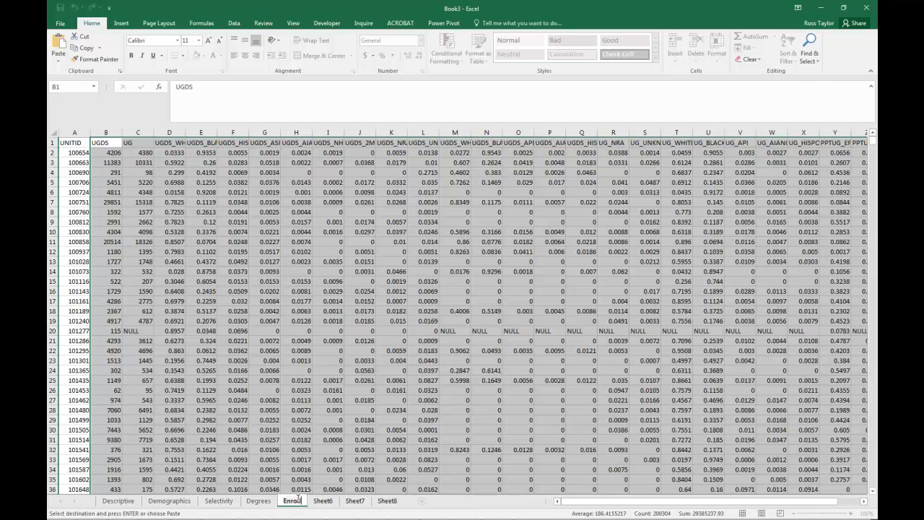
key(BackSpace)
key(BackSpace)
text(Descri)
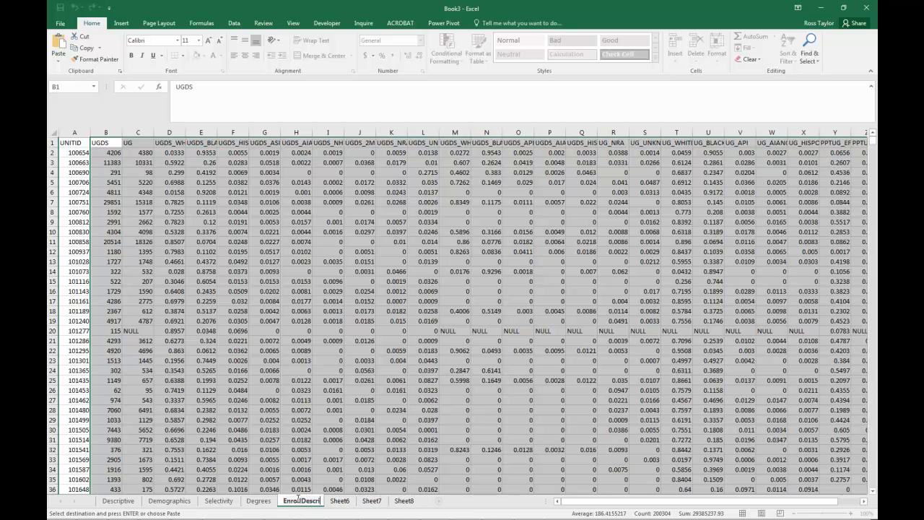
text(e)
key(Return)
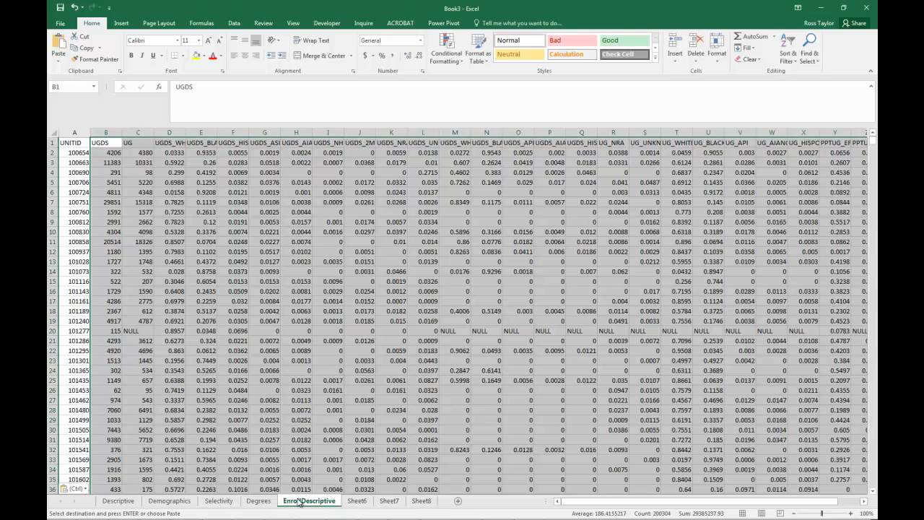
click(363, 469)
- Rename Sheet6 as NetPrice and select its cell B1
click(360, 500)
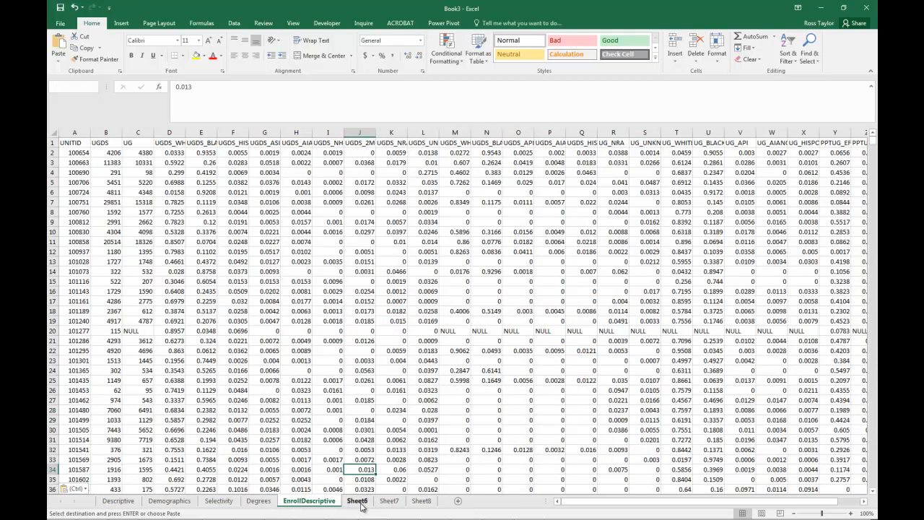
double_click(359, 500)
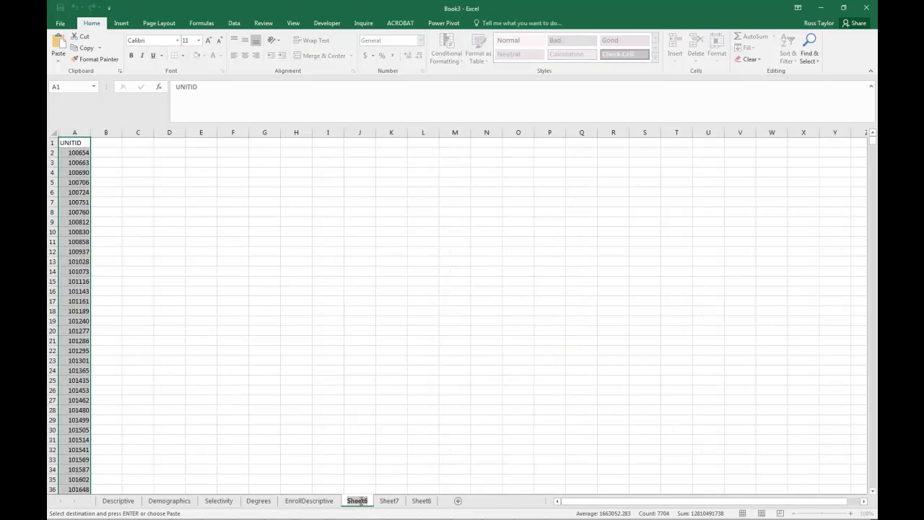
text(NetPrice)
key(Return)
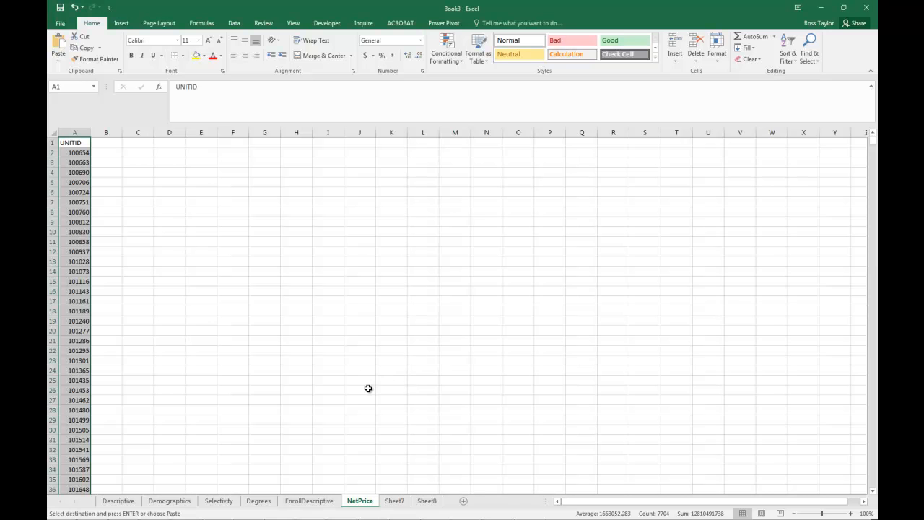
key(ctrl+Home)
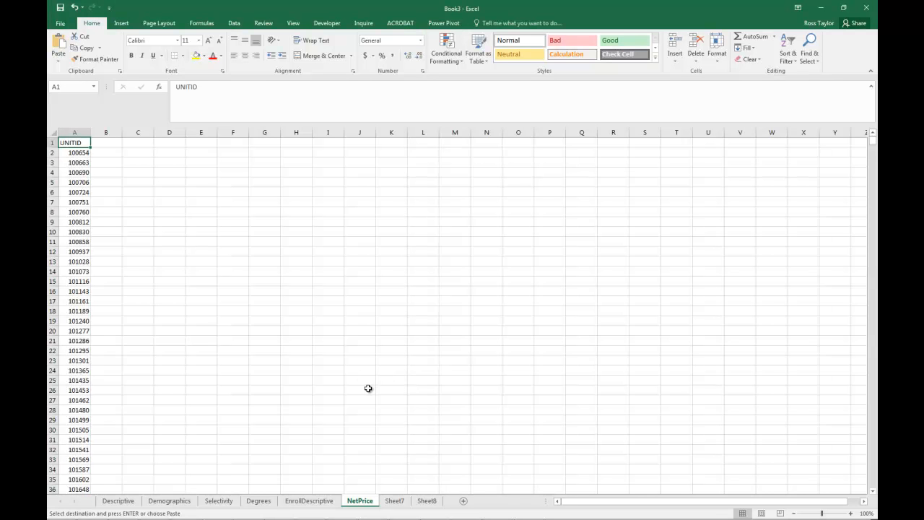
click(108, 141)
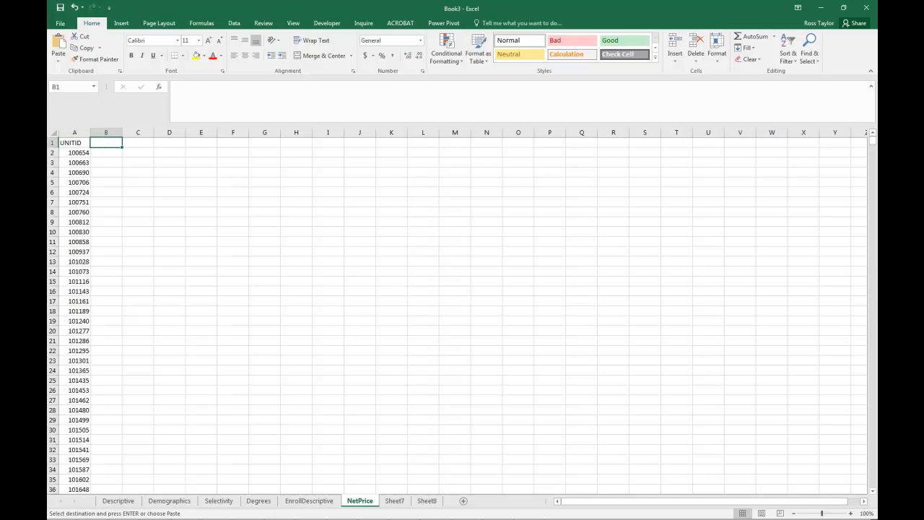
- Switch to CollegeDatasetCohort.xlsx and select the NPT4_PUB header in cell LE1
key(alt+Tab)
key(alt+Tab)
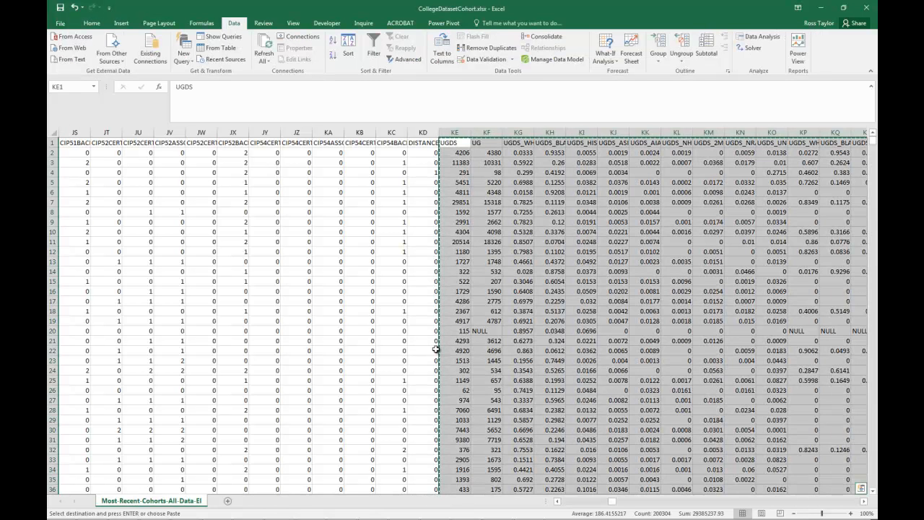
click(864, 502)
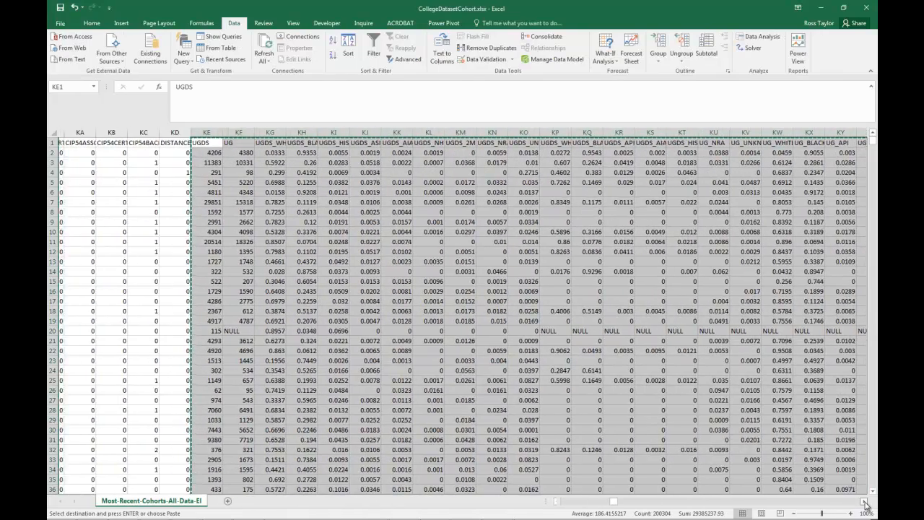
click(864, 501)
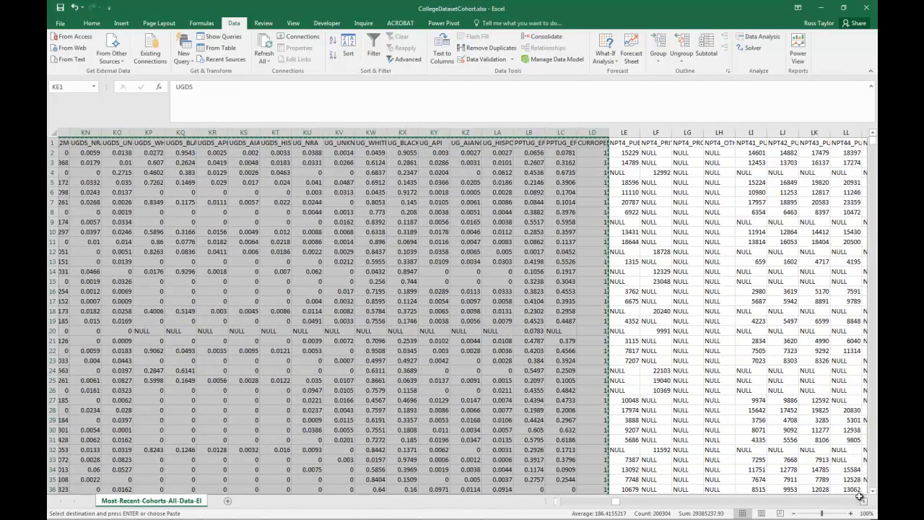
click(615, 143)
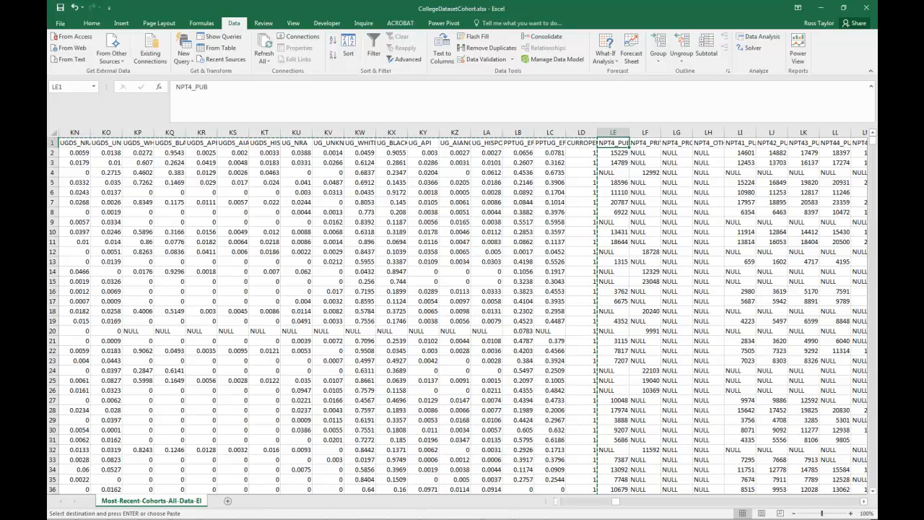
- Bring back the data dictionary window and select the cost-related entries in A557 through the Pell Grant percentage in A626
key(ctrl+n)
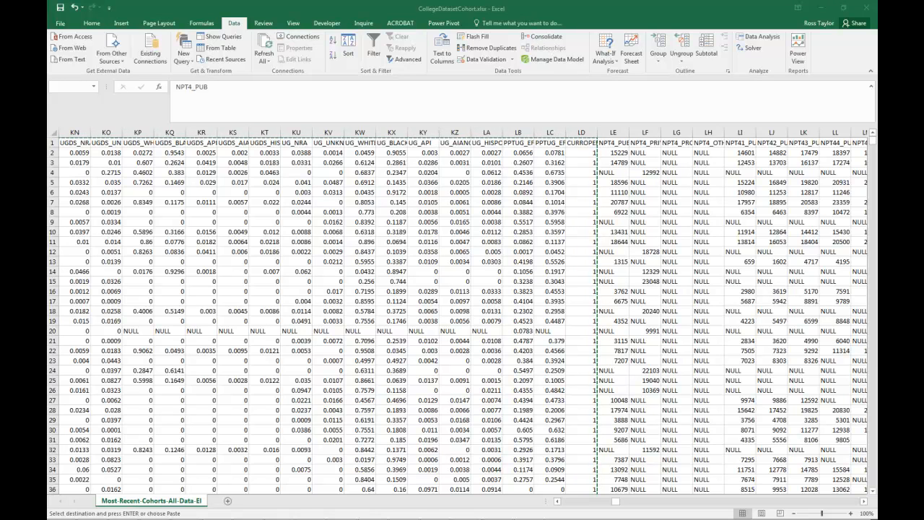
drag(47, 68, 329, 65)
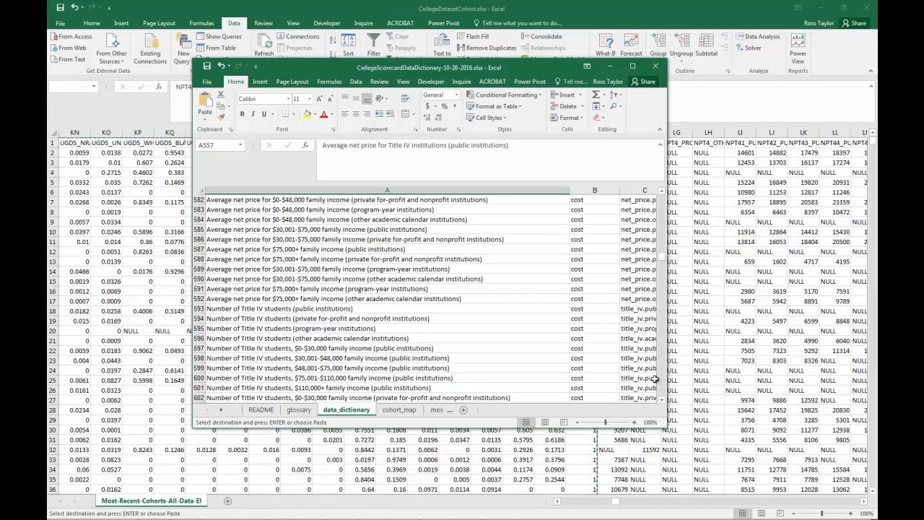
scroll(659, 207, up, 14)
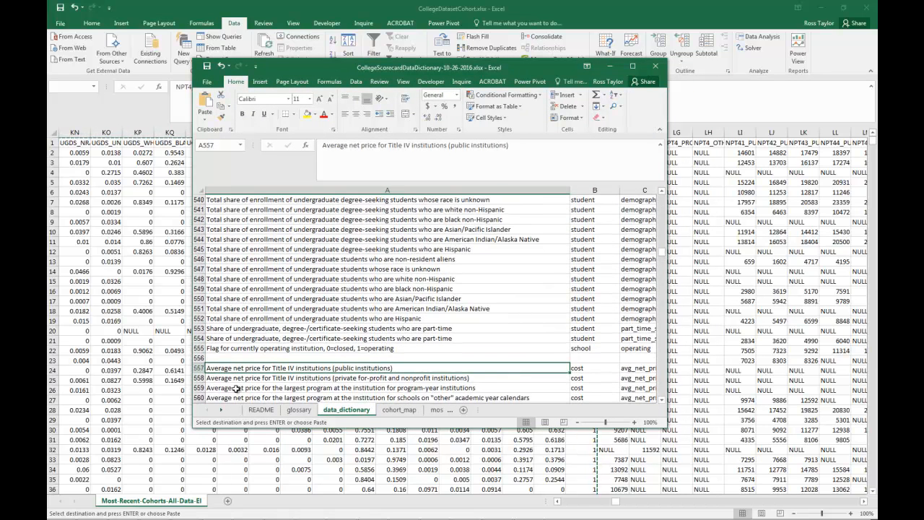
drag(243, 368, 331, 275)
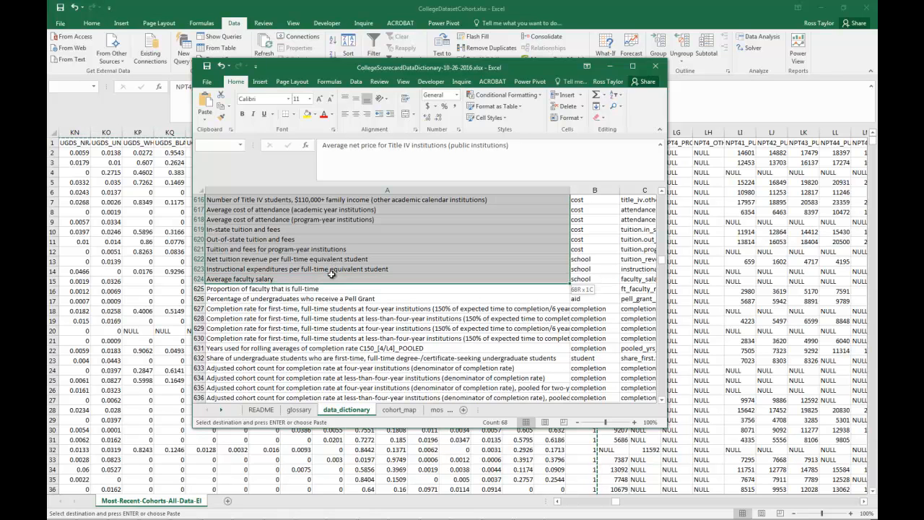
drag(331, 274, 331, 298)
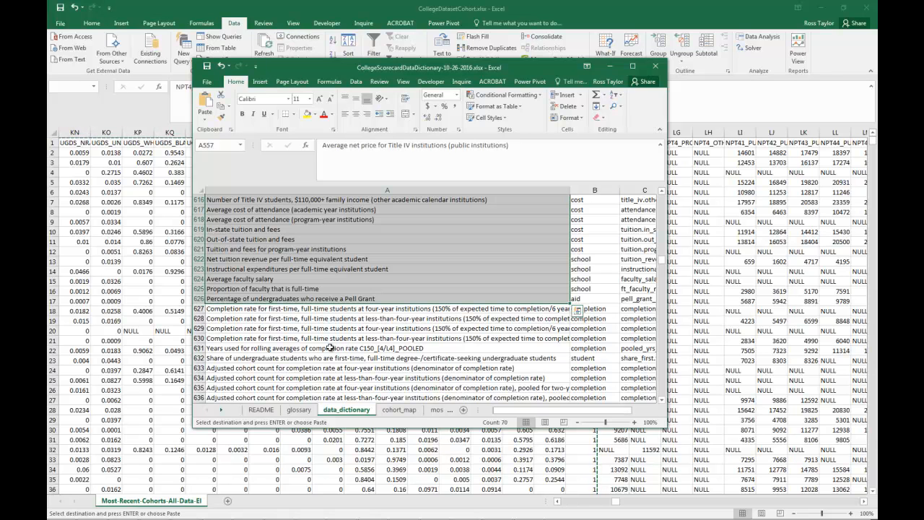
- Check the variable name of the Pell Grant entry in row 626 and move the dictionary window out of view
click(248, 298)
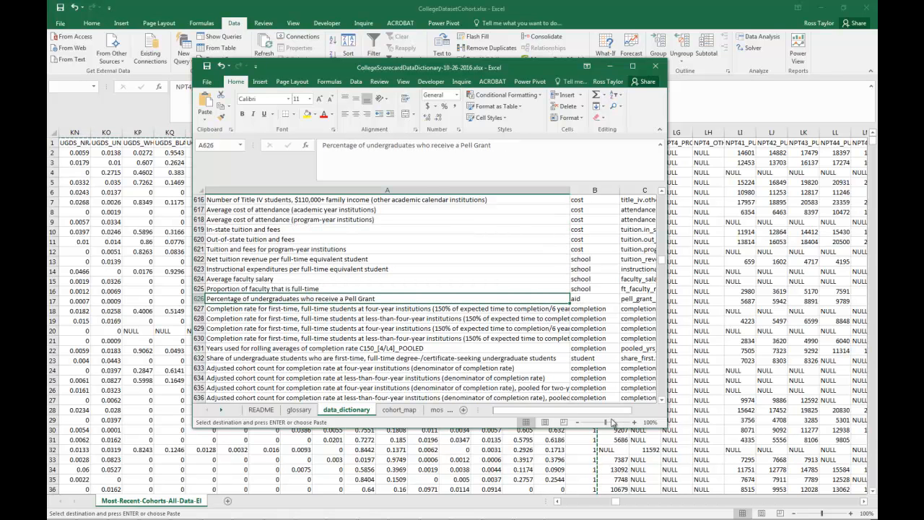
key(Right)
key(Right)
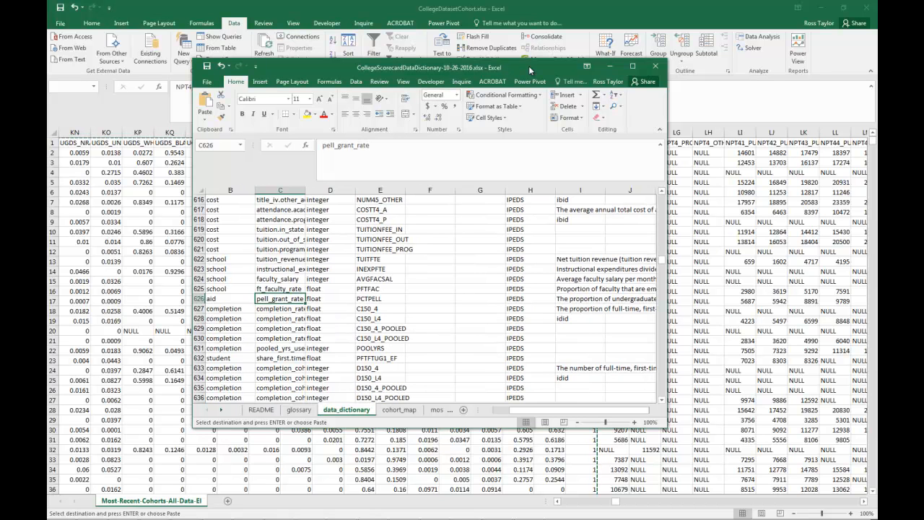
drag(530, 70, 48, 73)
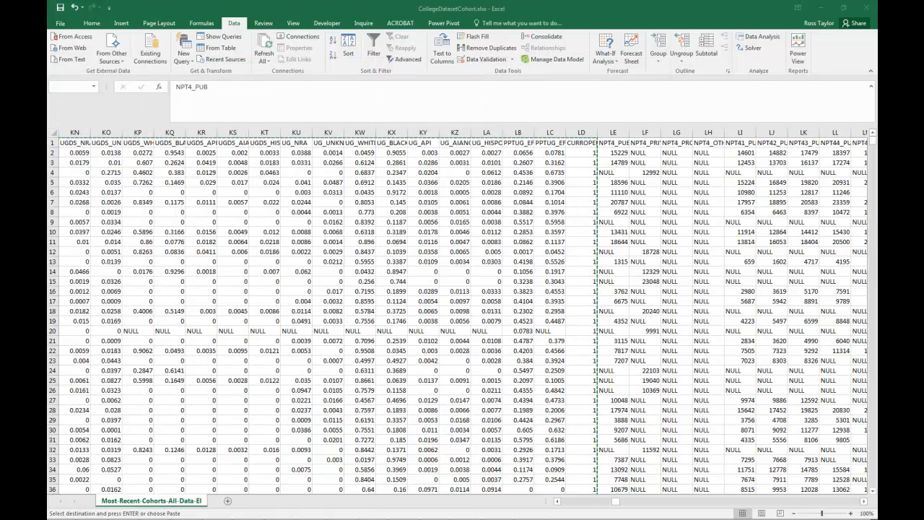
- Select the headers from NPT4_PUB in LE1 through PCTPELL in NV1 of the cohort sheet
click(614, 141)
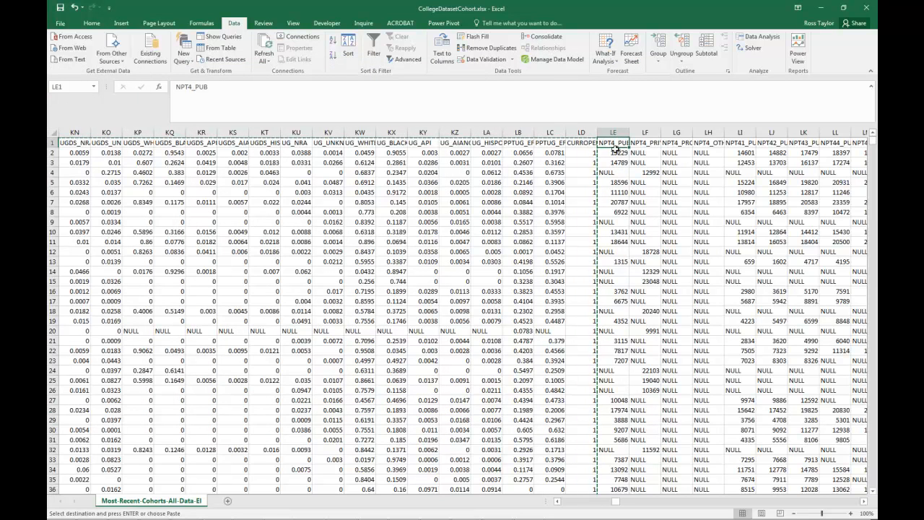
key(shift+Right)
key(shift+Right)
key(shift+Right)
key(shift+Right)
key(shift+Right)
key(shift+Right)
key(shift+Right)
key(shift+Right)
key(shift+Right)
key(shift+Right)
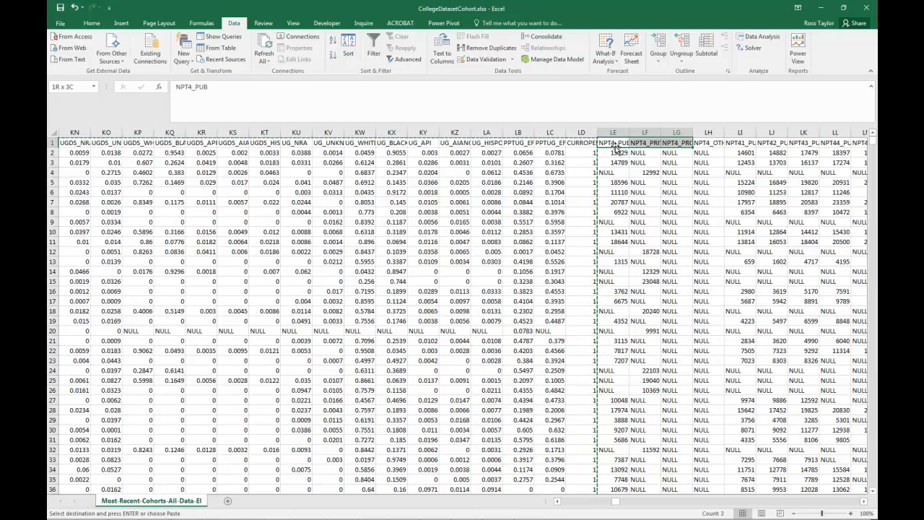
key(shift+Right)
key(shift+Right)
key(shift+Right)
key(shift+Right)
key(shift+Right)
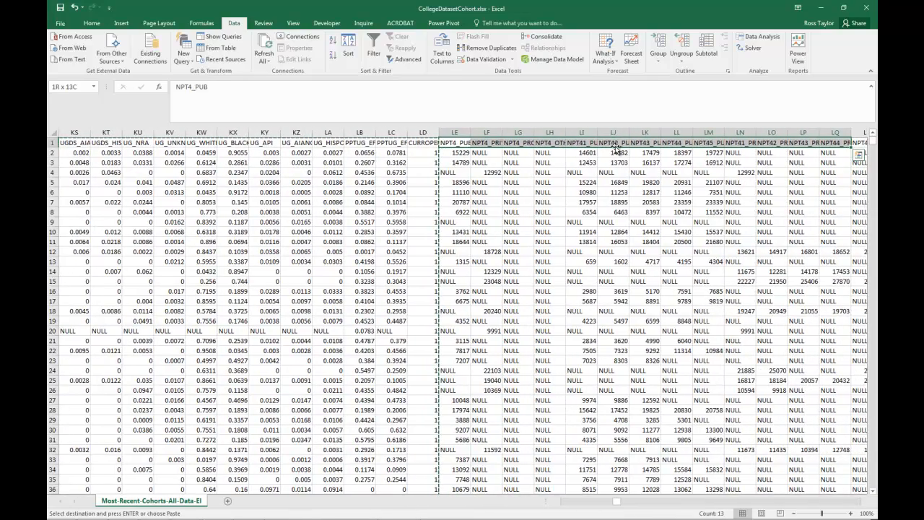
key(shift+Right)
key(shift+Right)
key(shift+Right)
key(shift+Right)
key(shift+Right)
key(shift+Right)
key(shift+Right)
key(shift+Right)
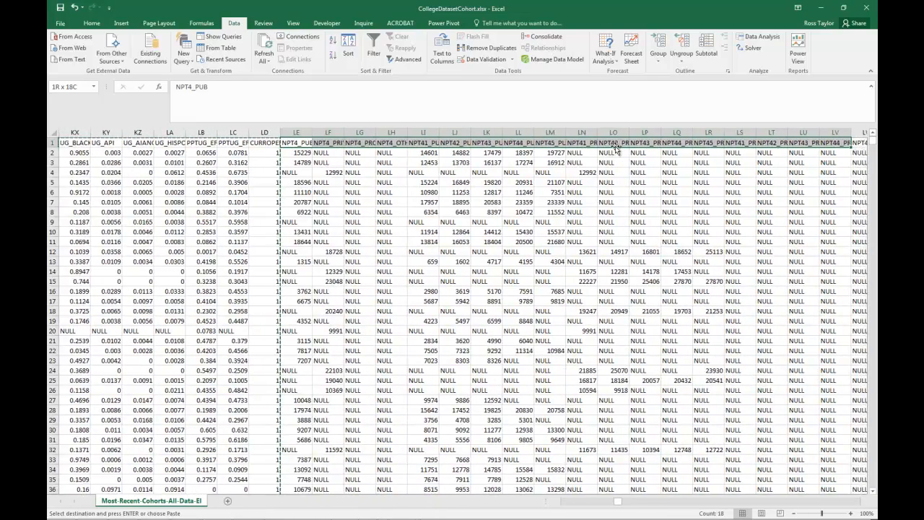
key(shift+Right)
key(shift+Right)
key(shift+Right)
key(shift+Right)
key(shift+Right)
key(shift+Right)
key(shift+Right)
key(shift+Right)
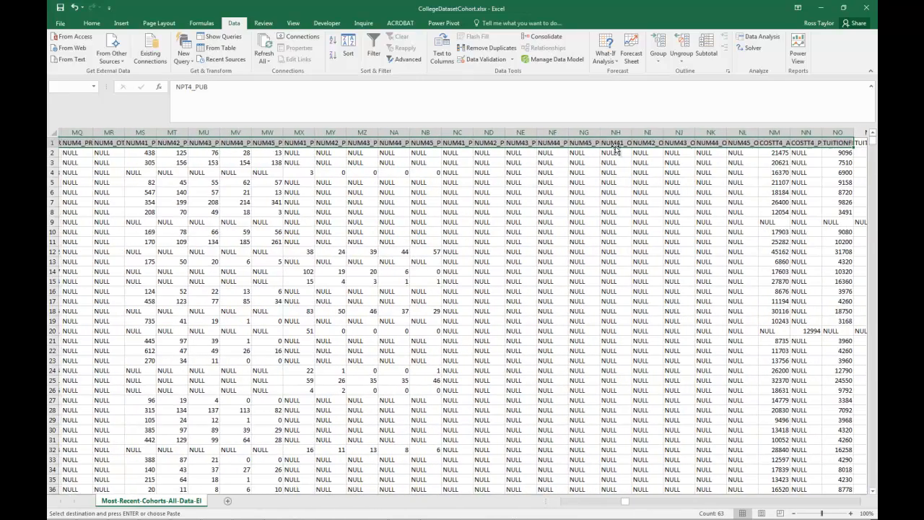
key(shift+Right)
key(shift+Right)
key(shift+Right)
key(shift+Right)
key(shift+Right)
key(shift+Right)
key(shift+Right)
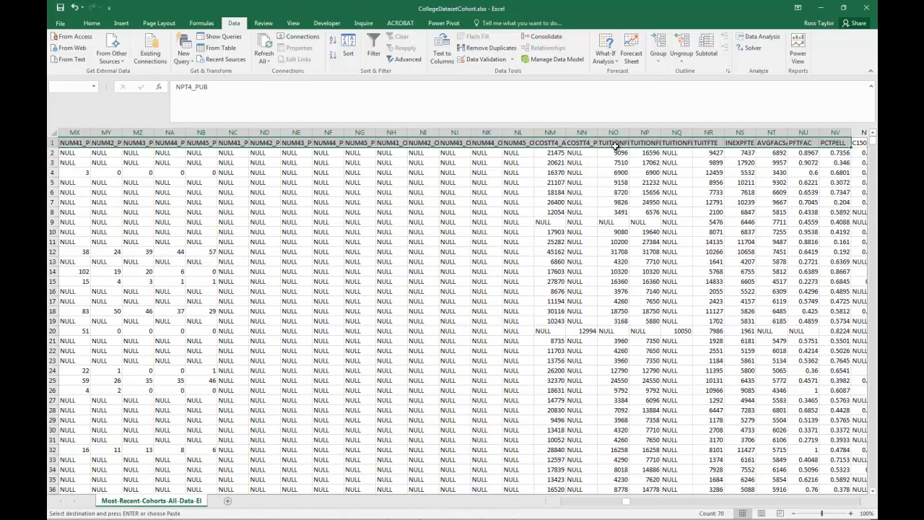
- Extend the LE to NV selection down to the last data row and copy the block
key(ctrl+shift+Down)
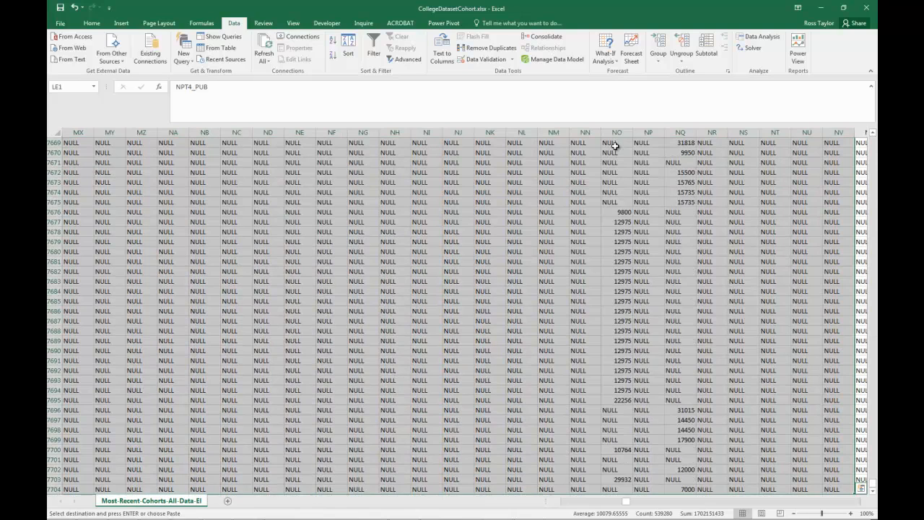
right_click(583, 210)
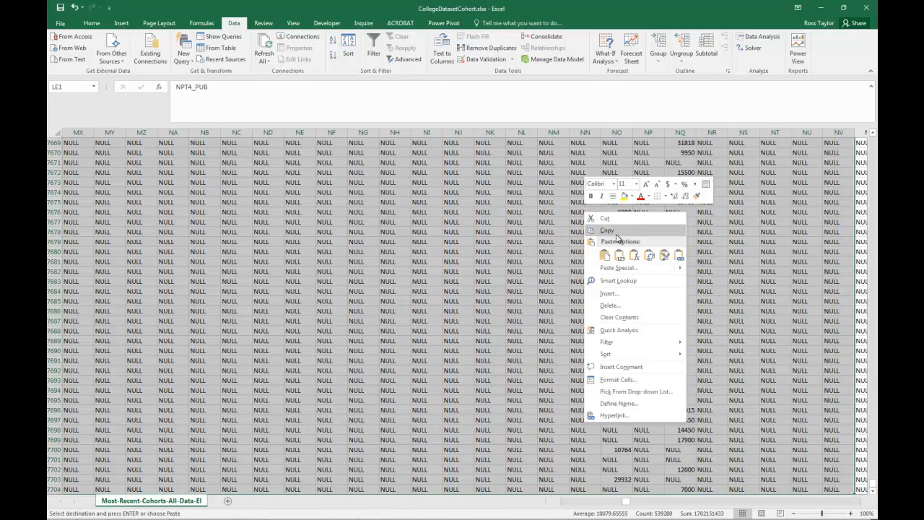
click(607, 230)
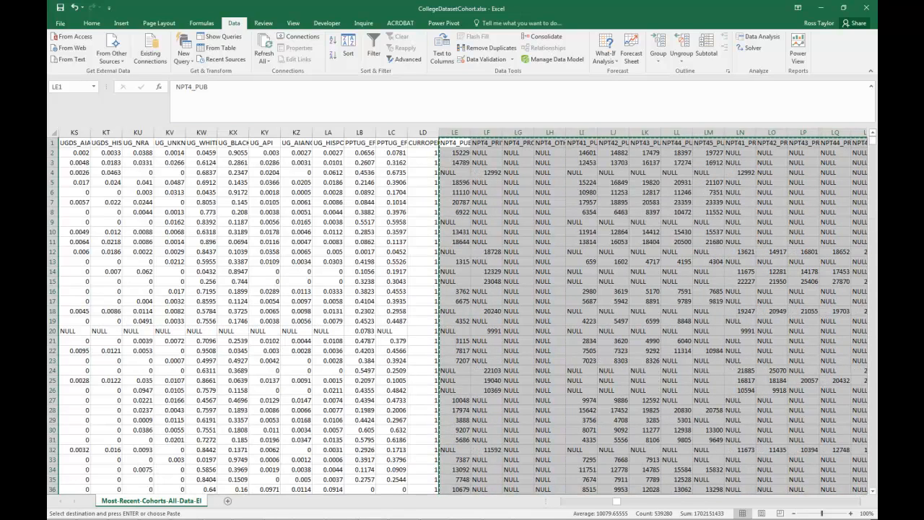
- Paste the copied net price and cost columns at cell B1 of NetPrice in the new workbook, and open Sheet7
key(alt+Tab)
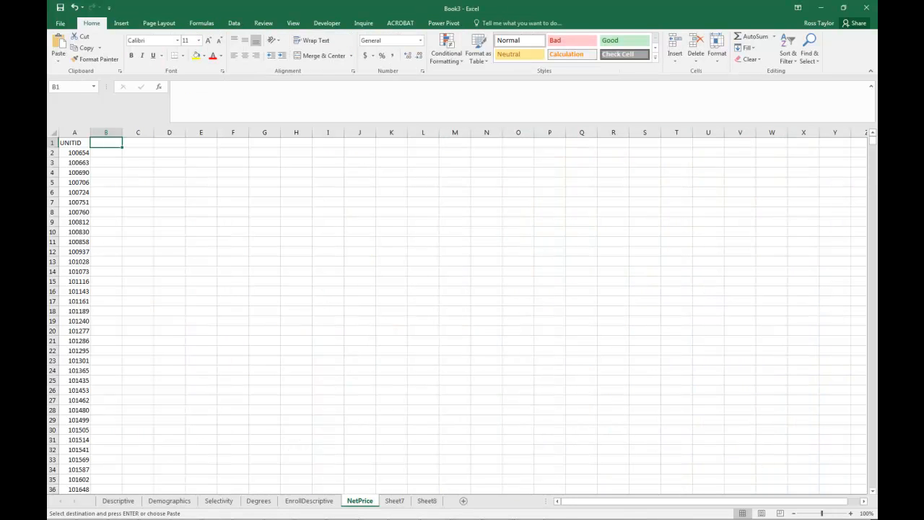
right_click(114, 142)
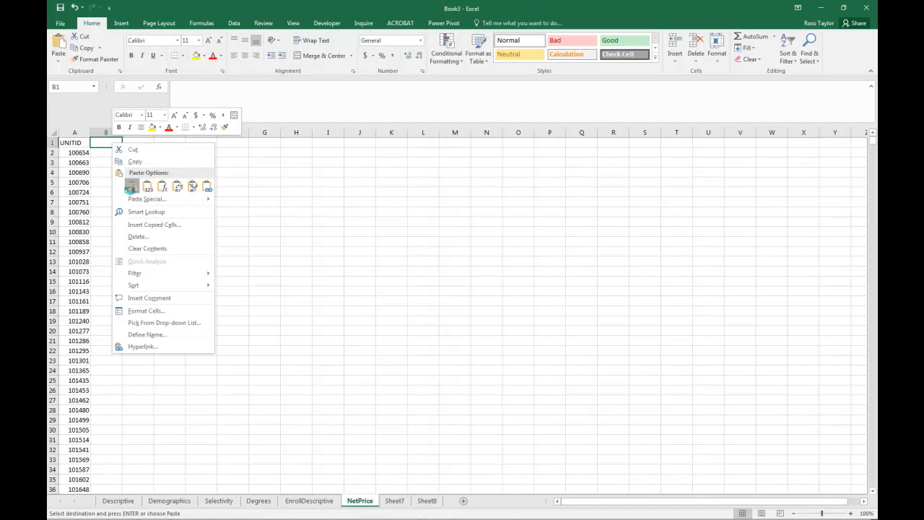
click(148, 187)
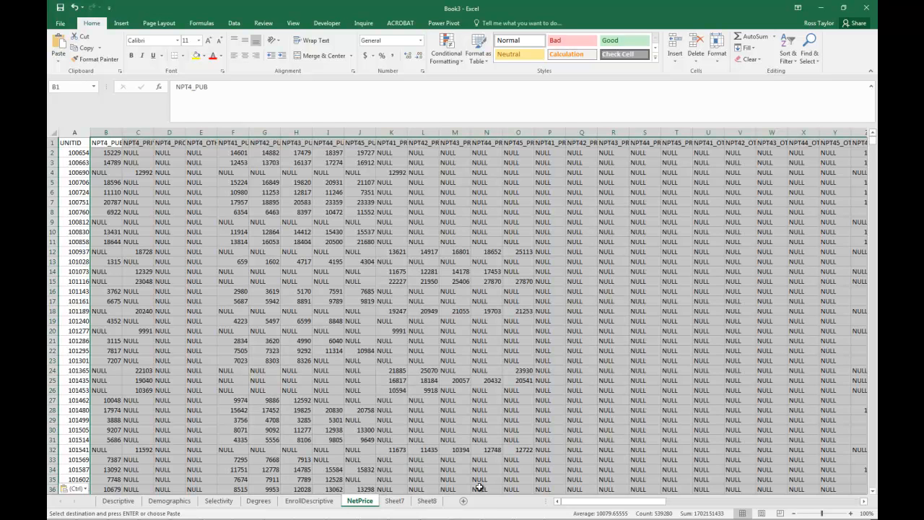
click(395, 500)
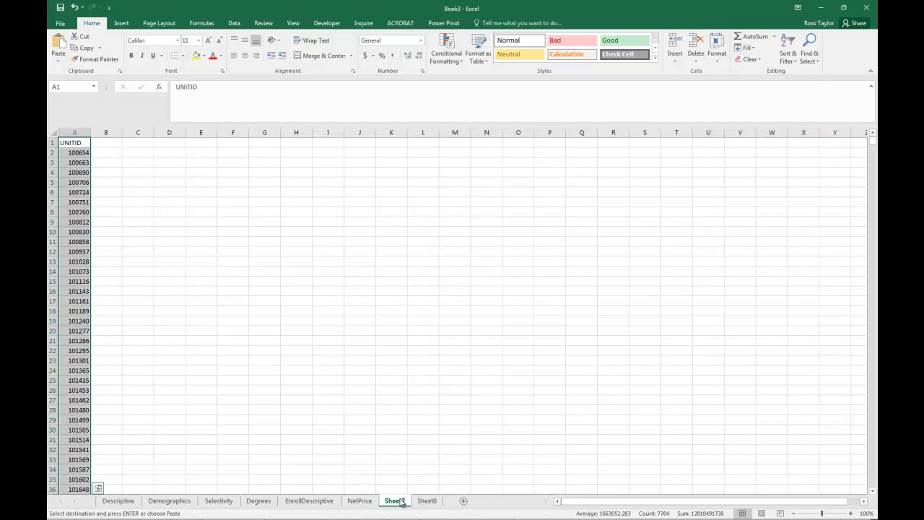
- Rename Sheet7 as Completion and select cell B1 for the completion data
double_click(401, 503)
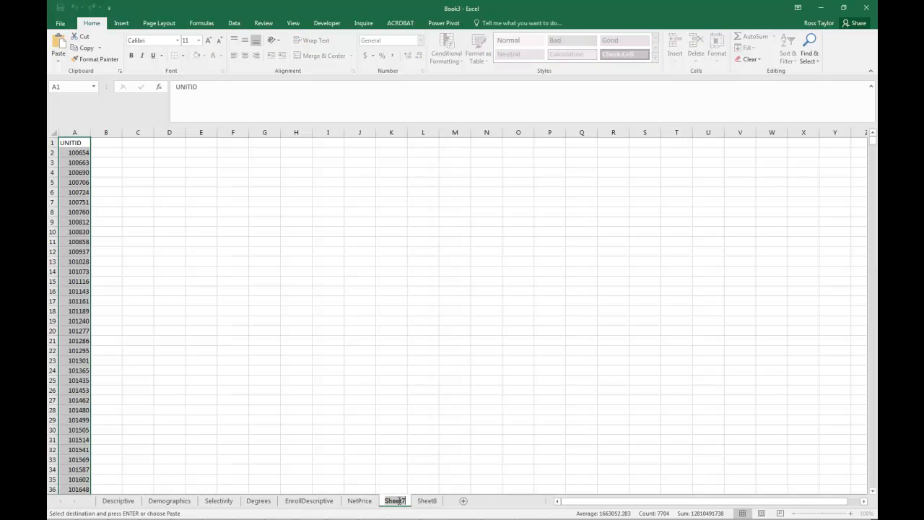
text(C)
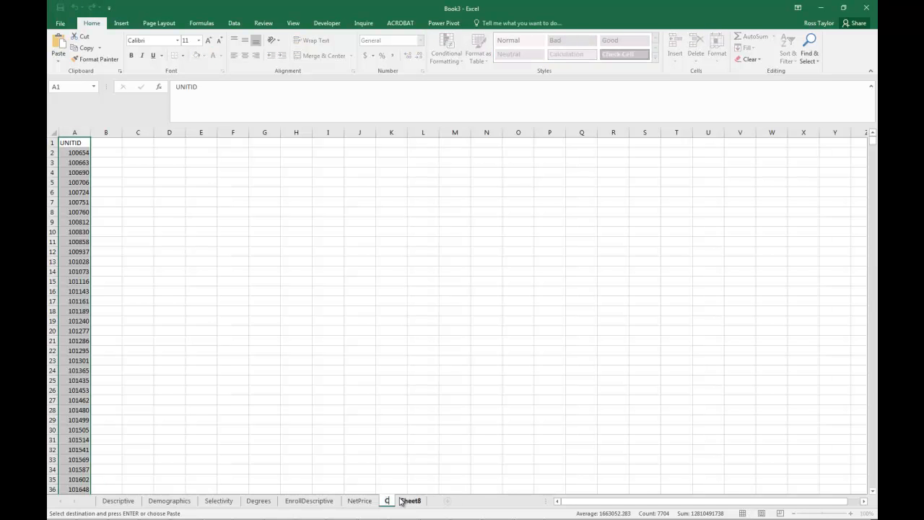
text(ompletion)
key(Return)
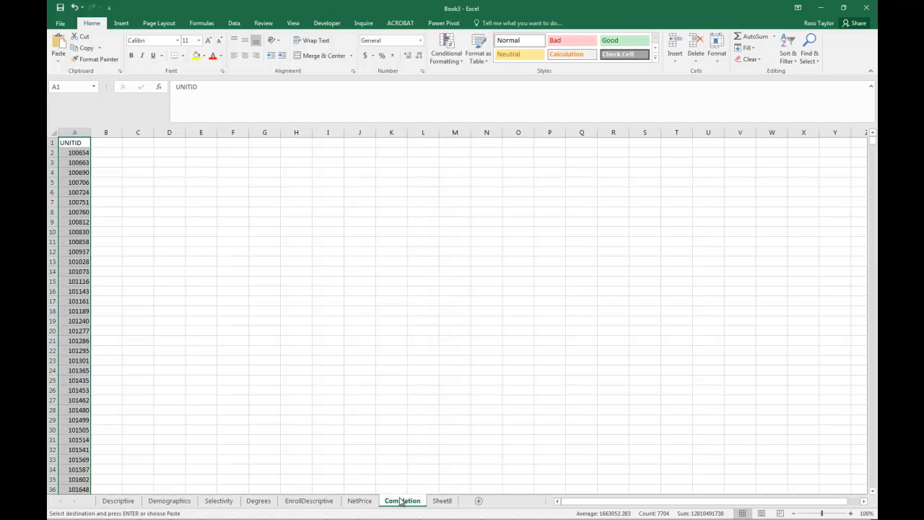
key(Right)
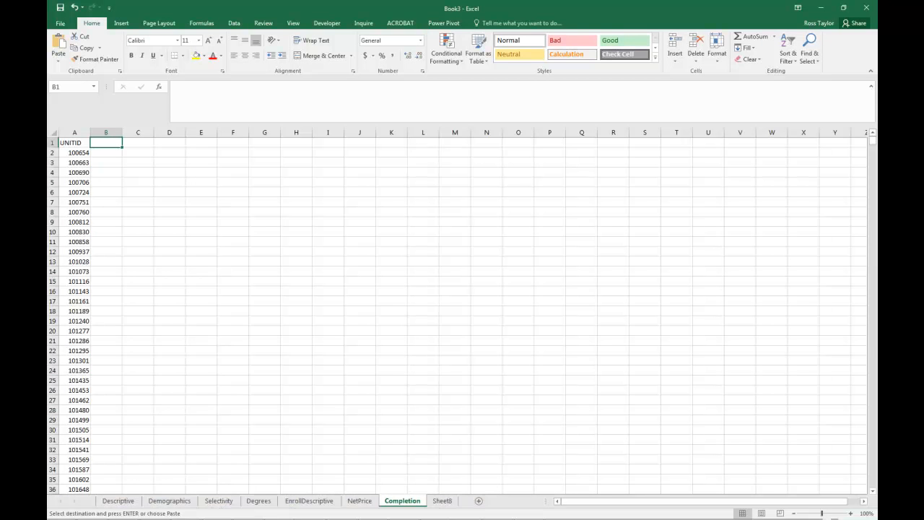
- Bring the data dictionary into view, examine the variable names of the completion entries in rows 627 to 664, and move the window away
drag(48, 71, 306, 63)
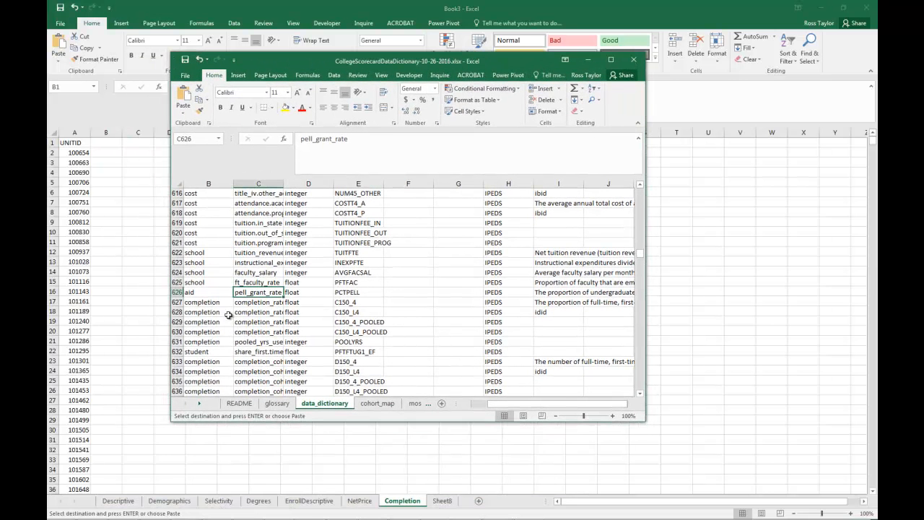
drag(210, 303, 197, 406)
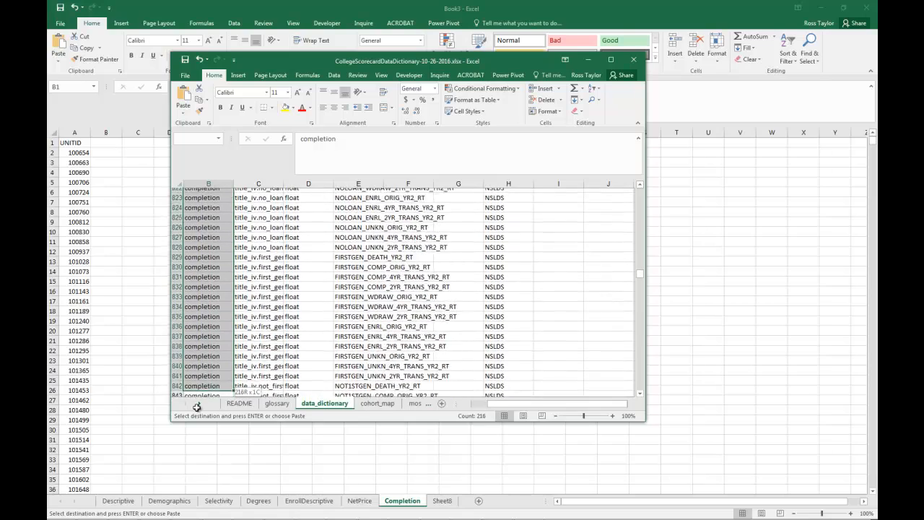
drag(196, 406, 209, 158)
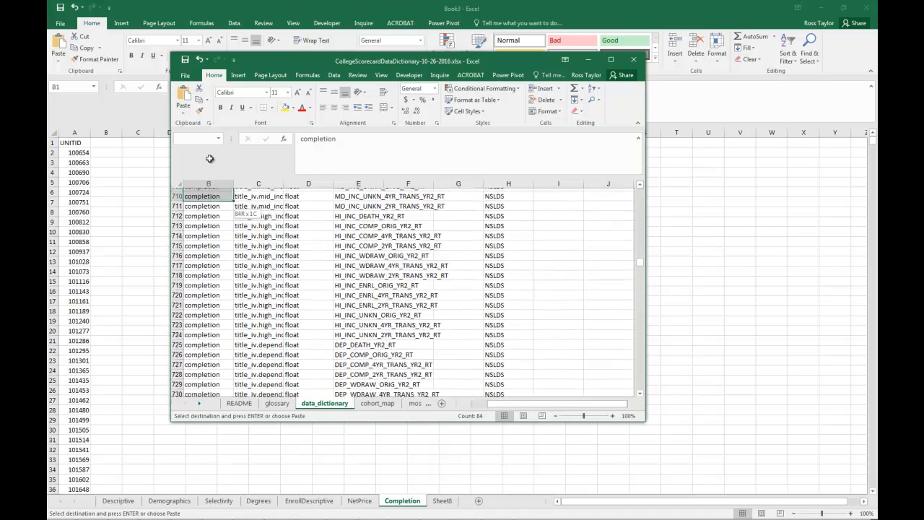
drag(210, 158, 568, 371)
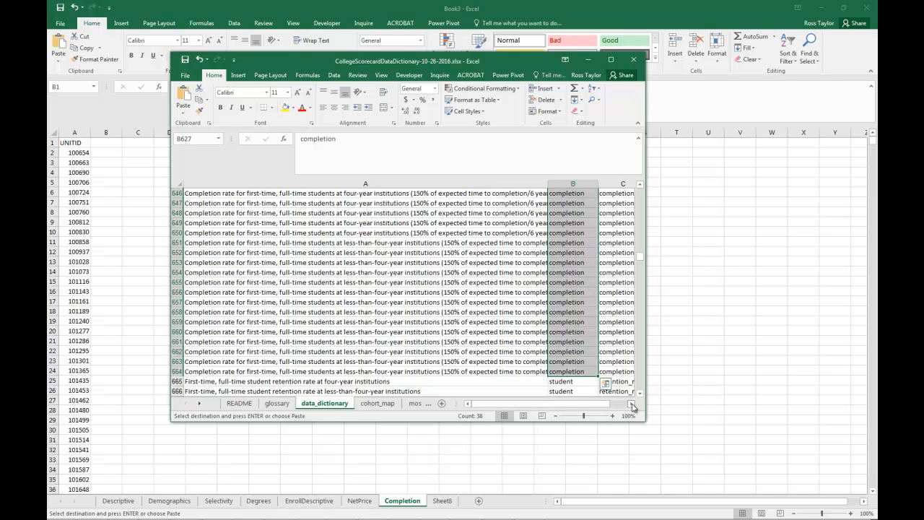
click(631, 408)
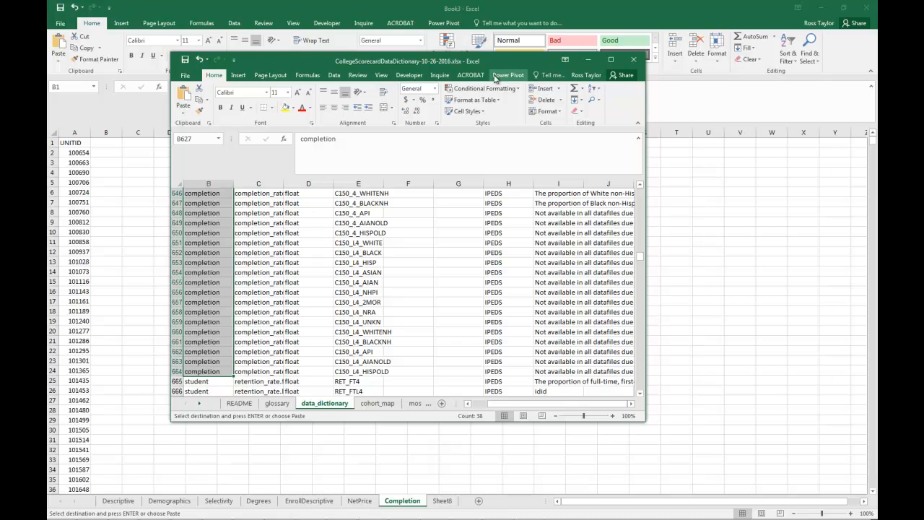
drag(520, 67, 48, 88)
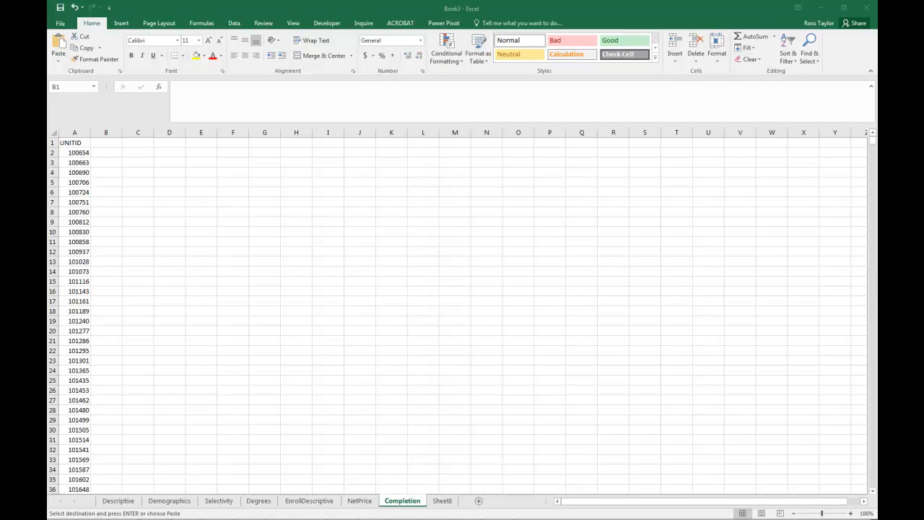
- Select the headers from C150_4 in NW1 through D200_L4 in PL1 of the cohort sheet
key(alt+Tab)
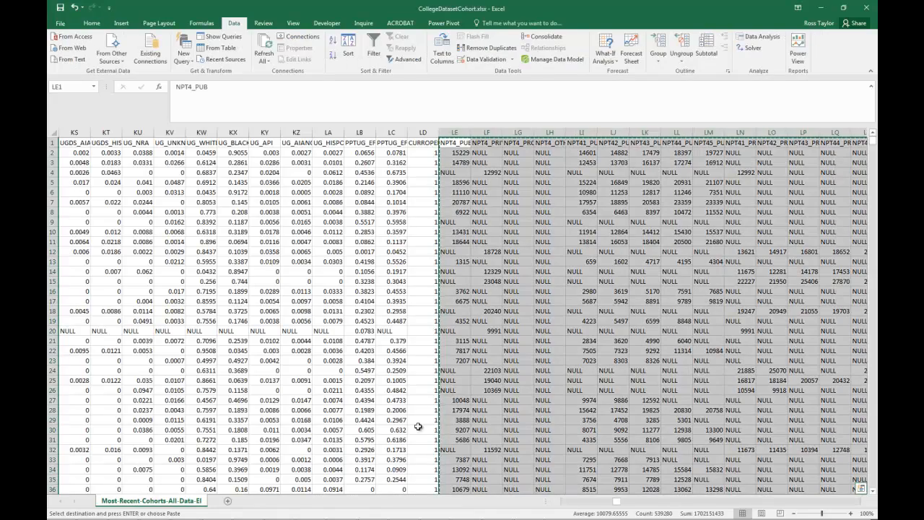
scroll(838, 504, right, 15)
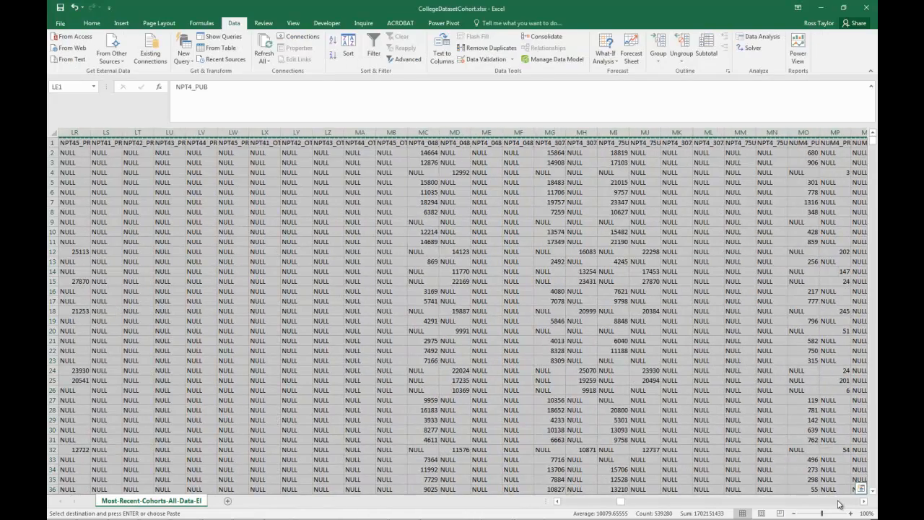
scroll(838, 504, right, 5)
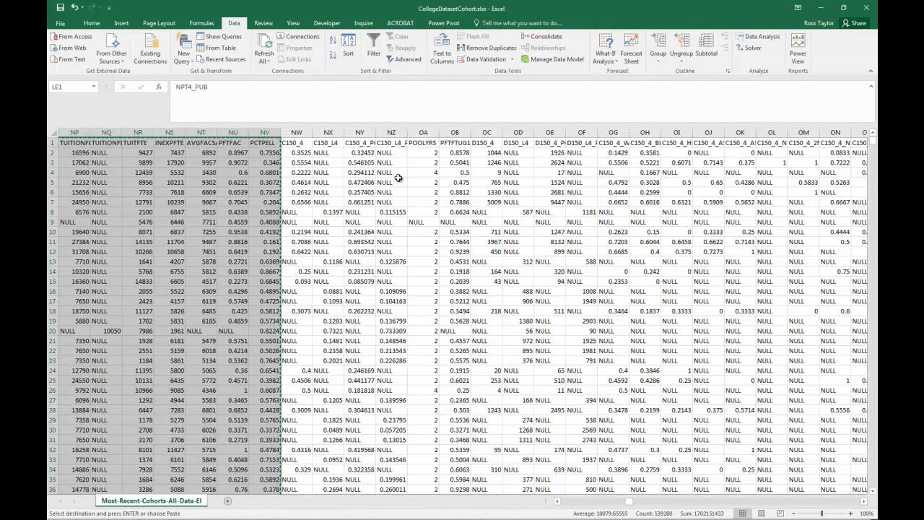
click(293, 143)
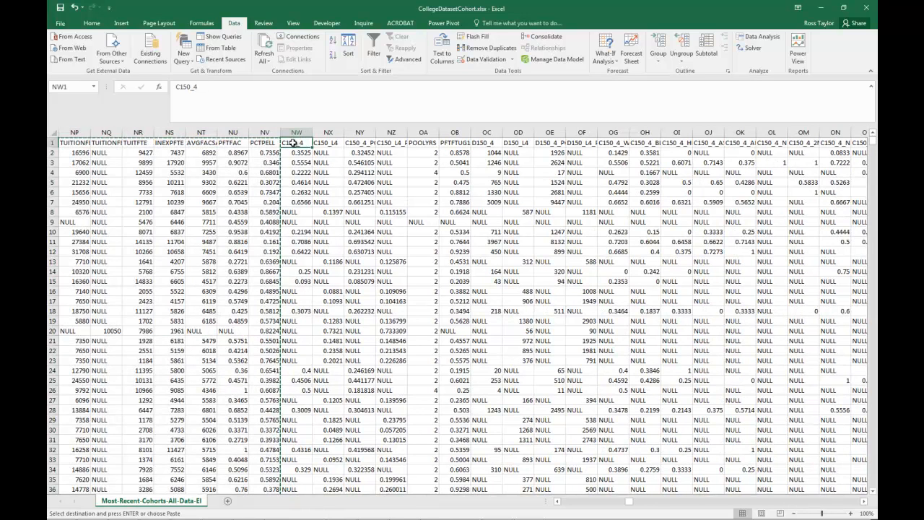
key(shift+Right)
key(shift+Right)
key(shift+Right)
key(shift+Right)
key(shift+Right)
key(shift+Right)
key(shift+Right)
key(shift+Right)
key(shift+Right)
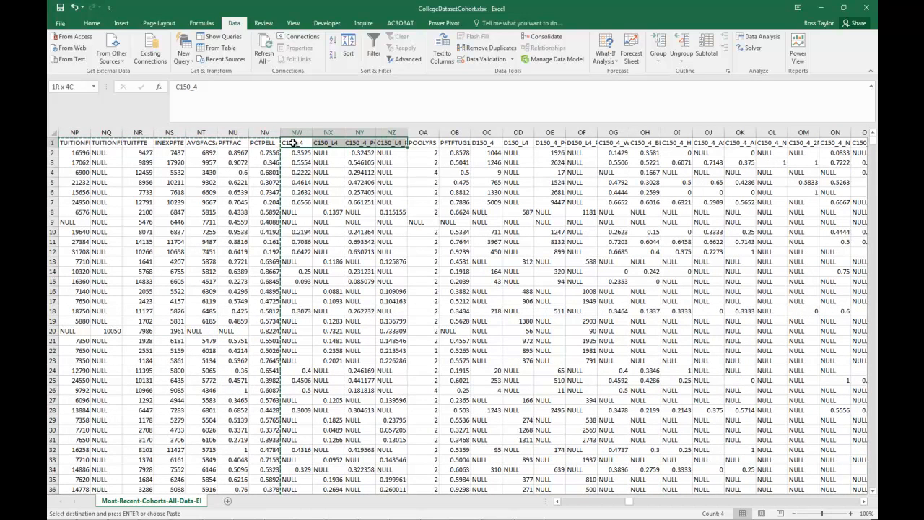
key(shift+Right)
key(shift+Right)
key(shift+Right)
key(shift+Right)
key(shift+Right)
key(shift+Right)
key(shift+Right)
key(shift+Right)
key(shift+Right)
key(shift+Right)
key(shift+Right)
key(shift+Right)
key(shift+Right)
key(shift+Right)
key(shift+Right)
key(shift+Right)
key(shift+Right)
key(shift+Right)
key(shift+Right)
key(shift+Right)
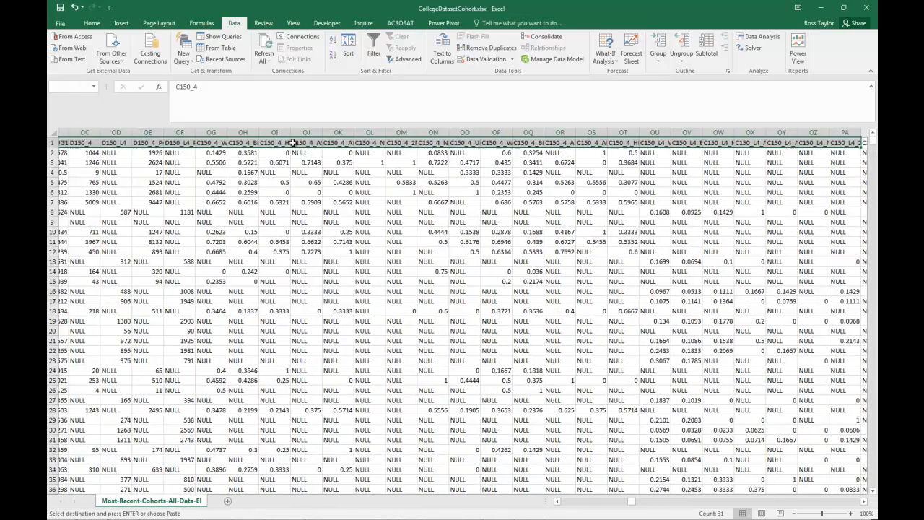
key(shift+Right)
key(shift+Right)
key(shift+Right)
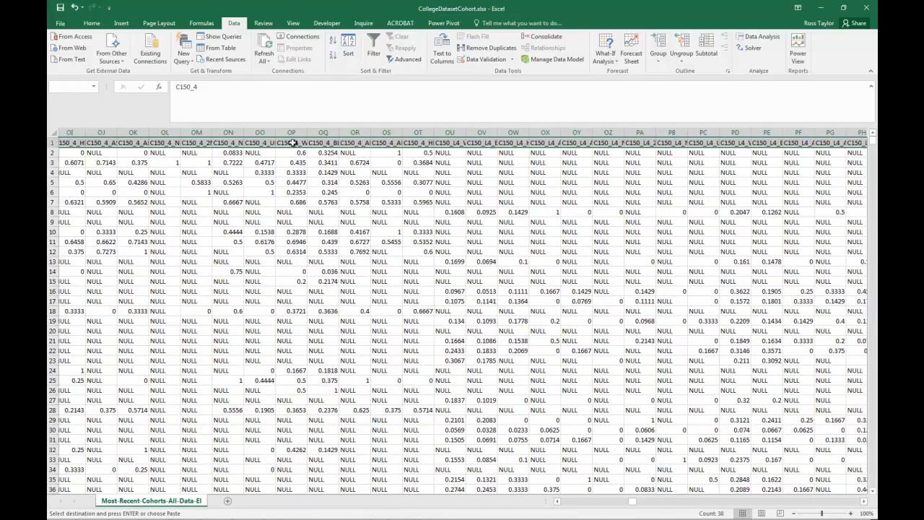
key(shift+Right)
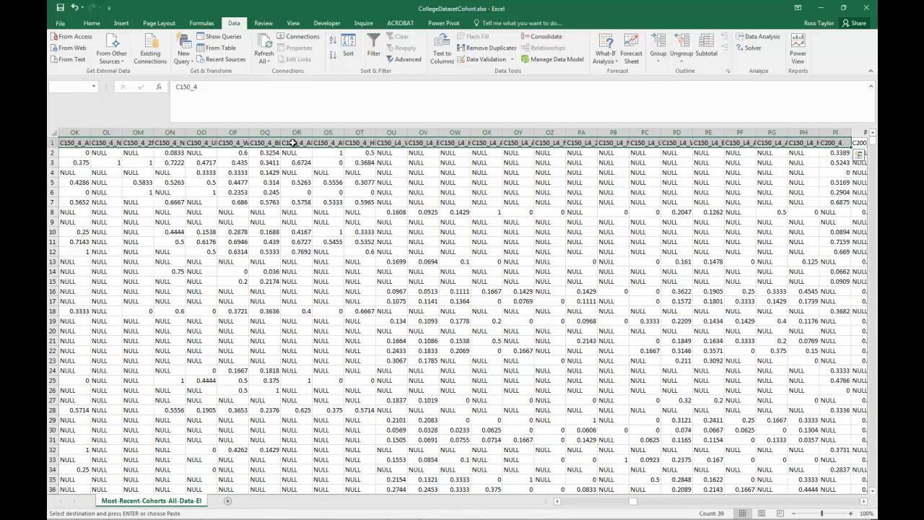
key(shift+Right)
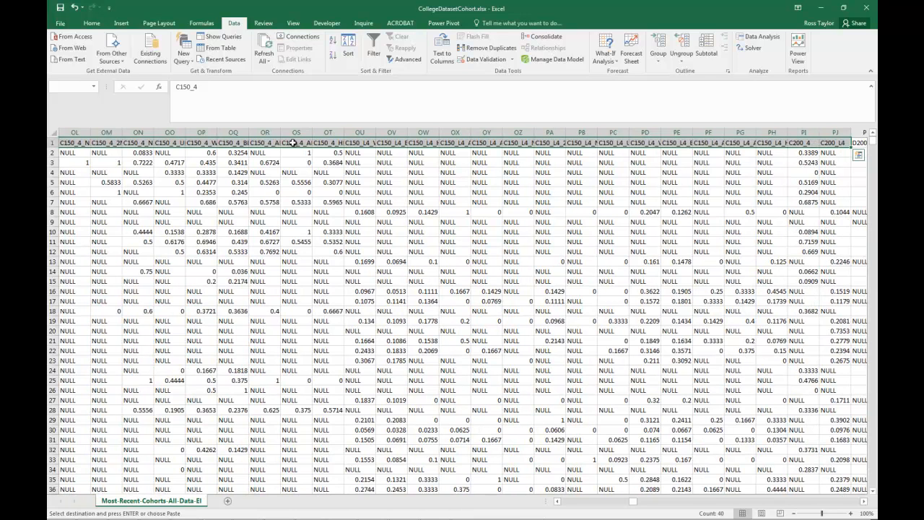
key(shift+Left)
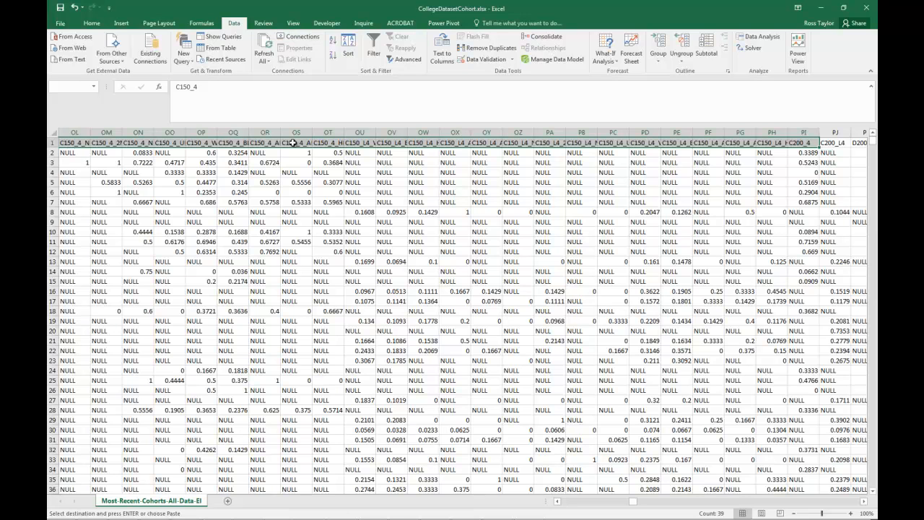
key(shift+Right)
key(shift+Right)
key(shift+Right)
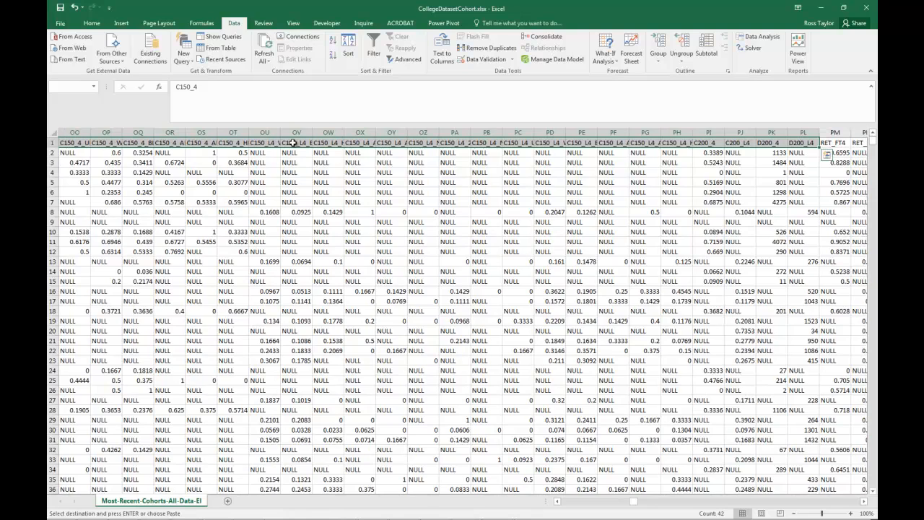
- Copy the NW to PL block down to the last data row and paste its values at cell B1 of Completion in the new workbook
key(ctrl+shift+Down)
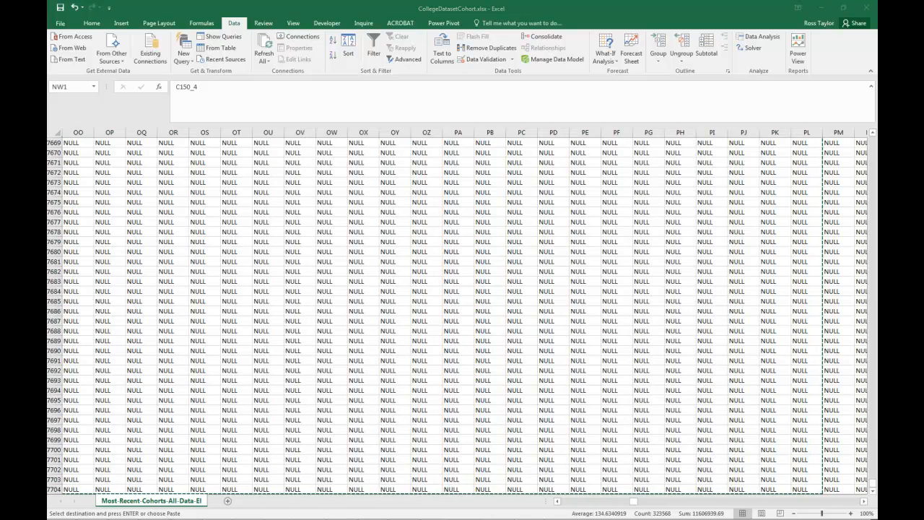
key(alt+Tab)
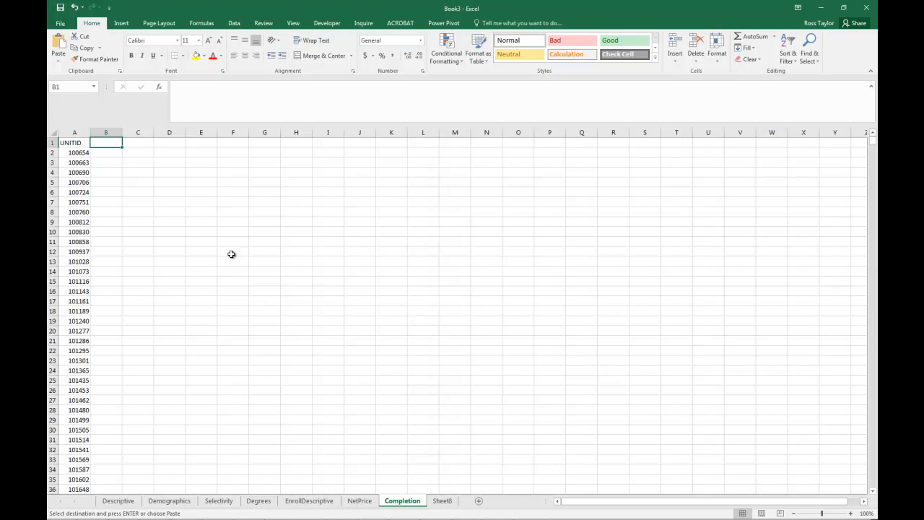
right_click(111, 145)
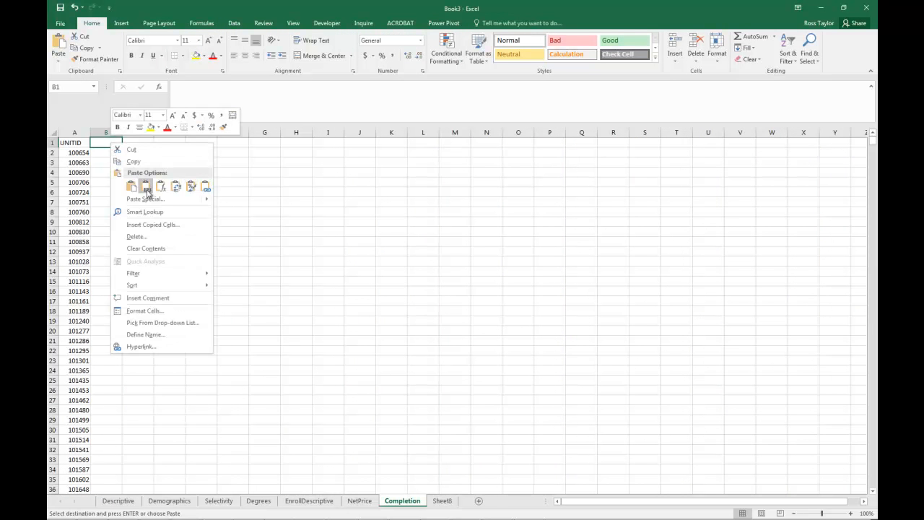